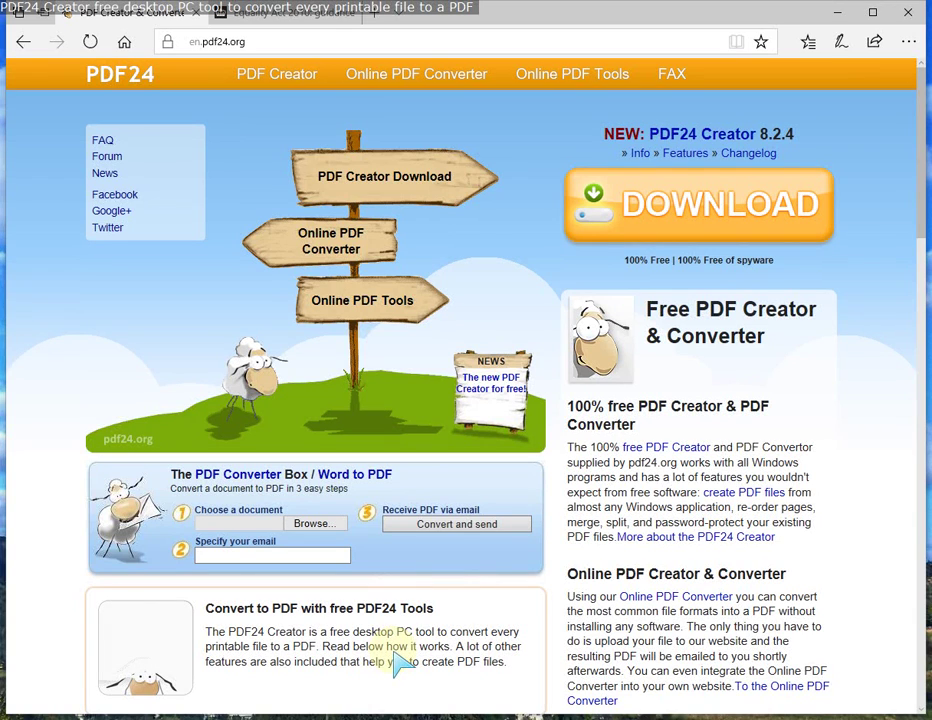
# Step: Go to the PDF Creator page on creator.html and scroll down through its features to the Screenshots section
pyautogui.click(400, 663)
pyautogui.moveTo(233, 79)
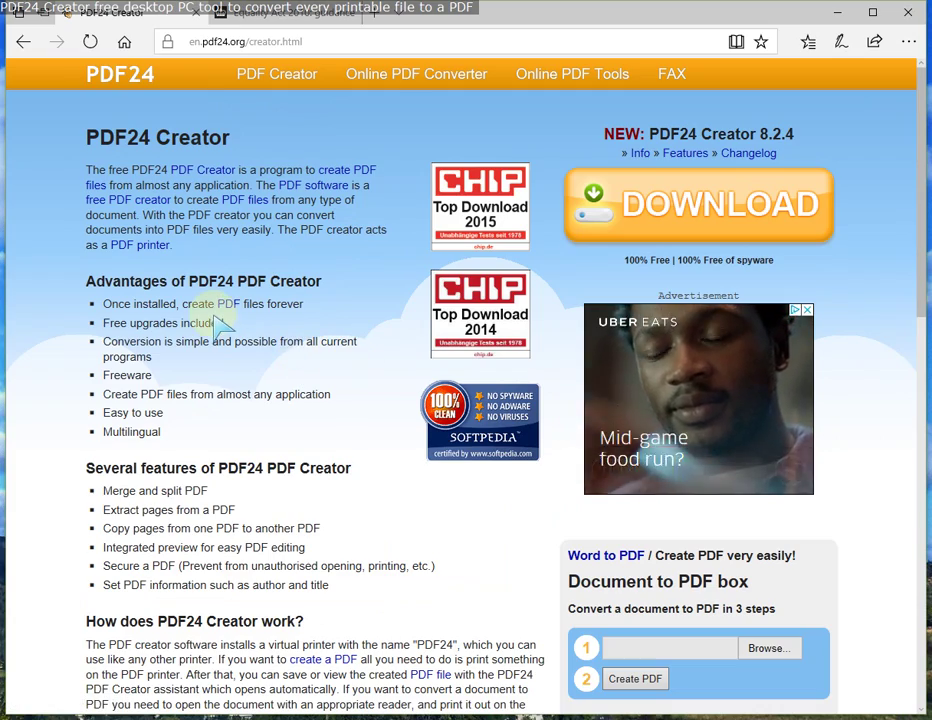
pyautogui.scroll(-1, 212, 318)
pyautogui.scroll(-1, 212, 318)
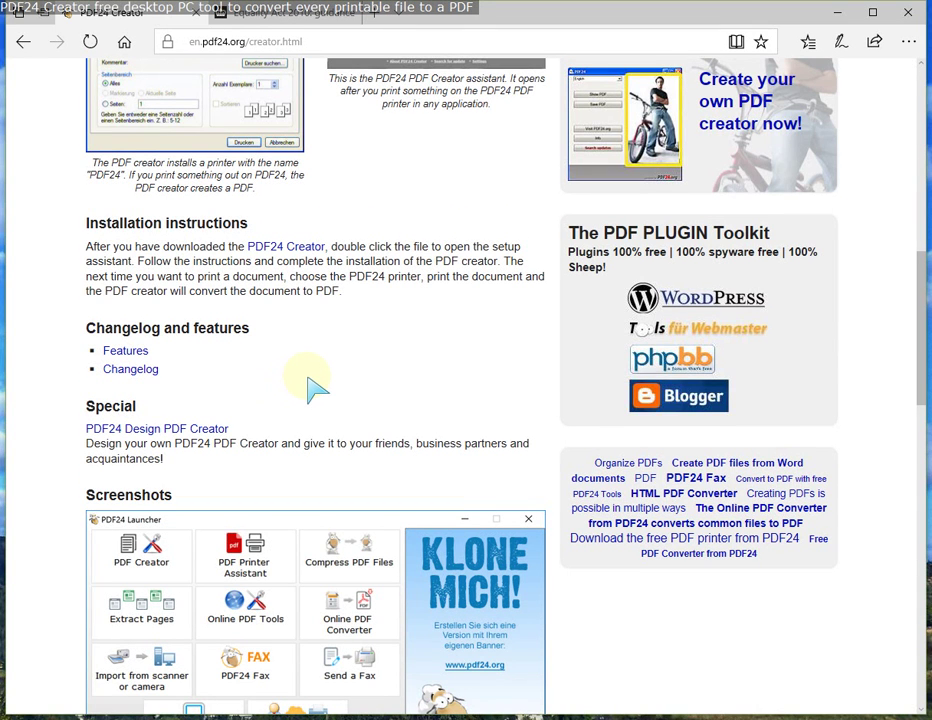
pyautogui.scroll(-4, 315, 385)
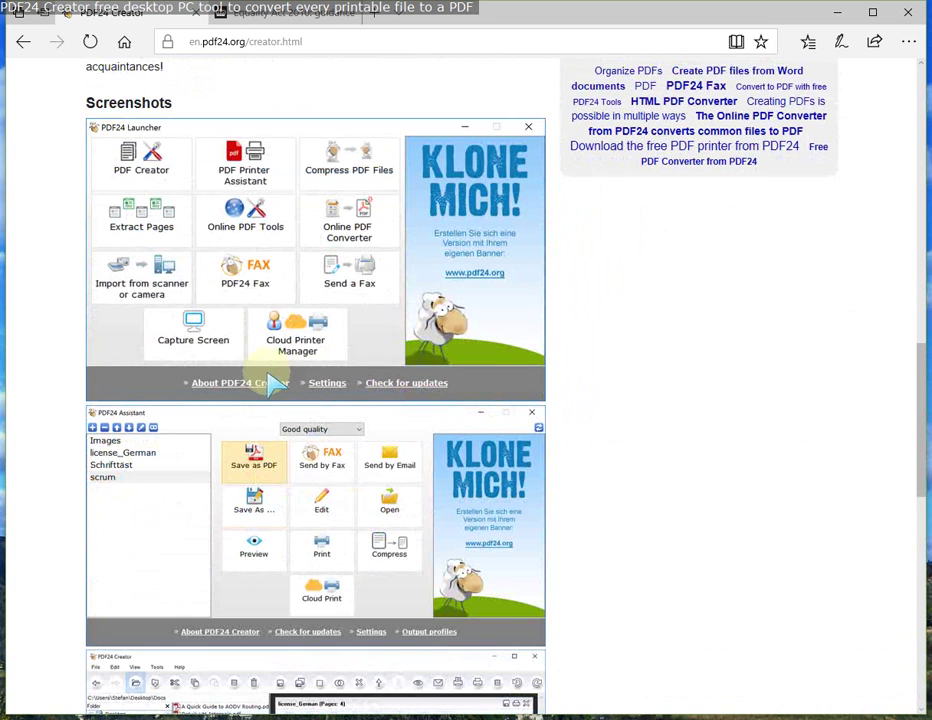
pyautogui.scroll(-1, 365, 500)
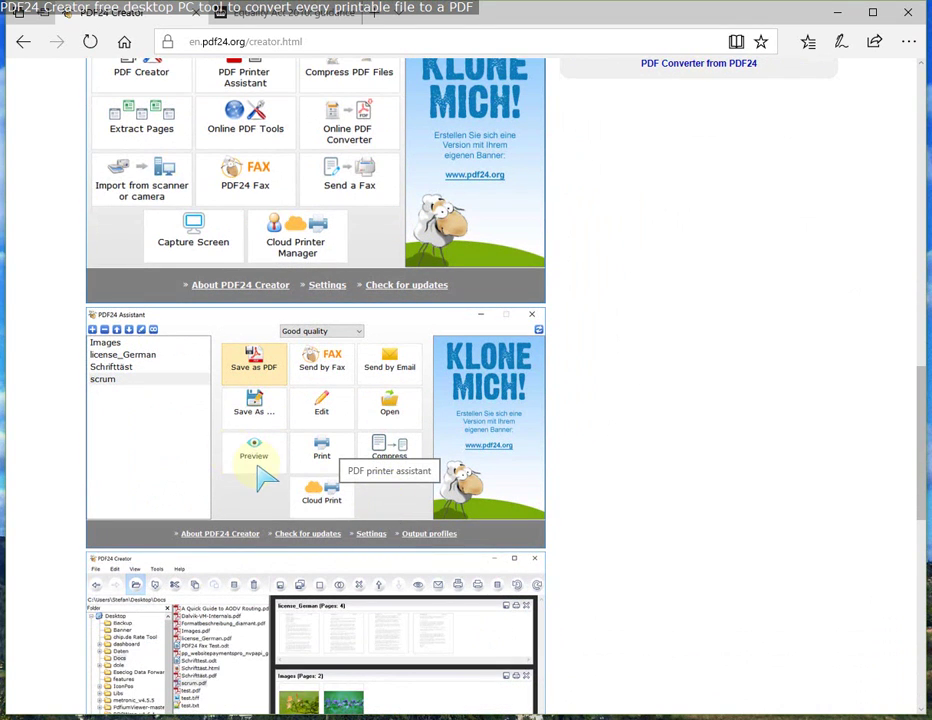
pyautogui.scroll(-1, 290, 468)
pyautogui.scroll(-1, 254, 462)
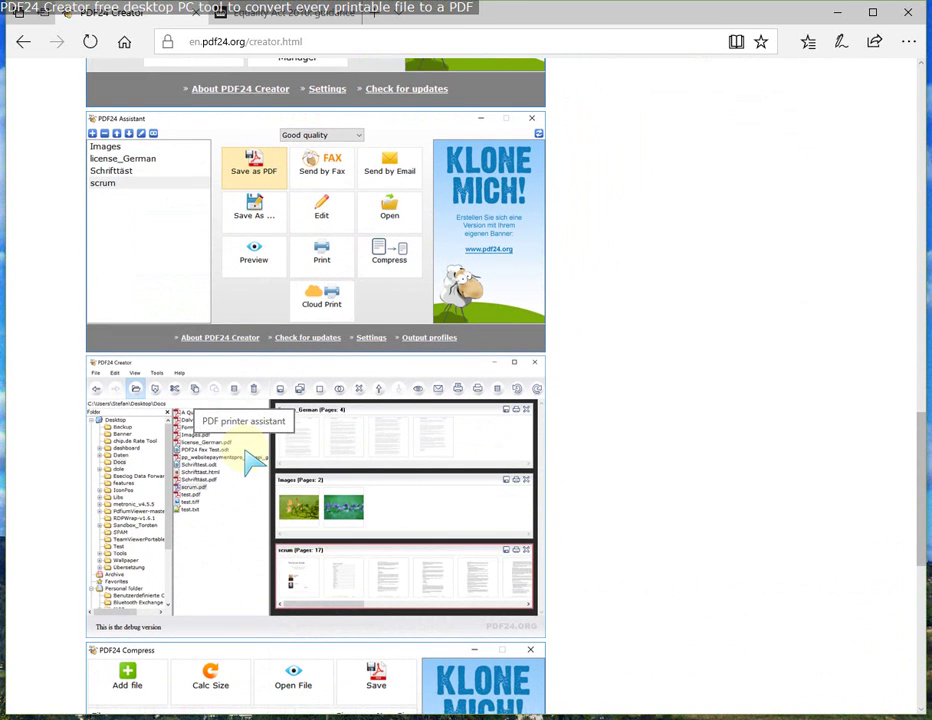
pyautogui.scroll(-2, 312, 478)
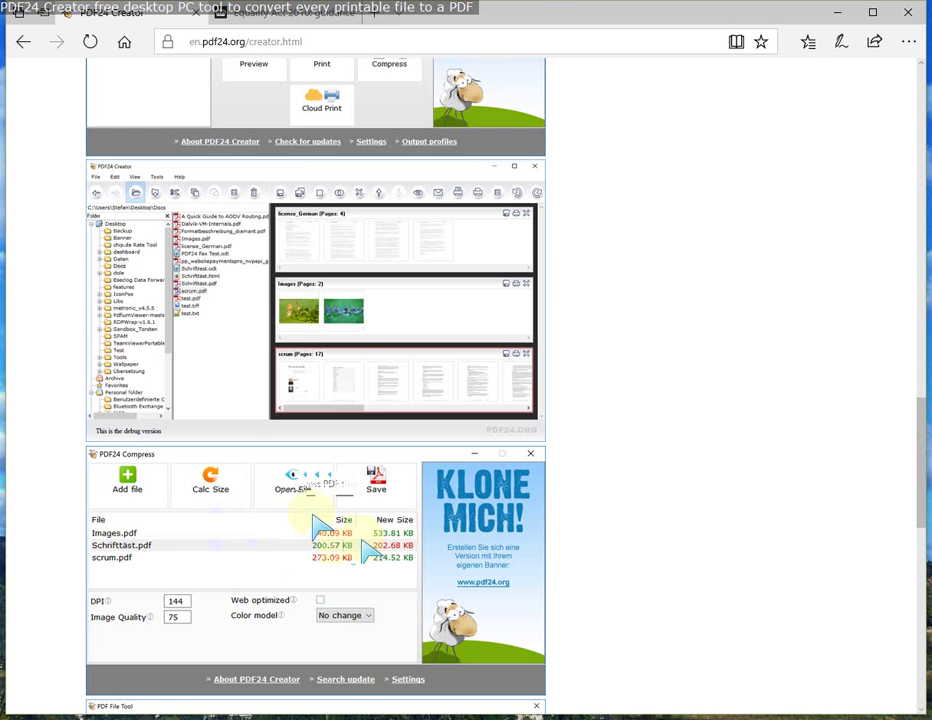
pyautogui.scroll(-2, 340, 545)
pyautogui.scroll(-1, 340, 545)
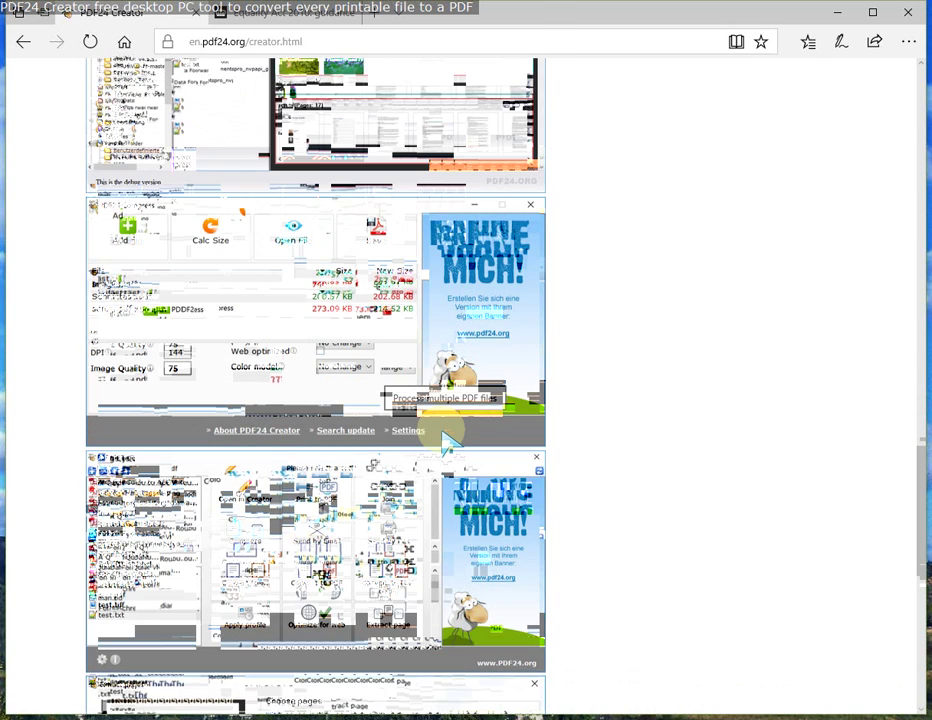
# Step: Return to the PDF24 home page and start the PDF24 Creator download
pyautogui.hotkey('alt', 'Left')
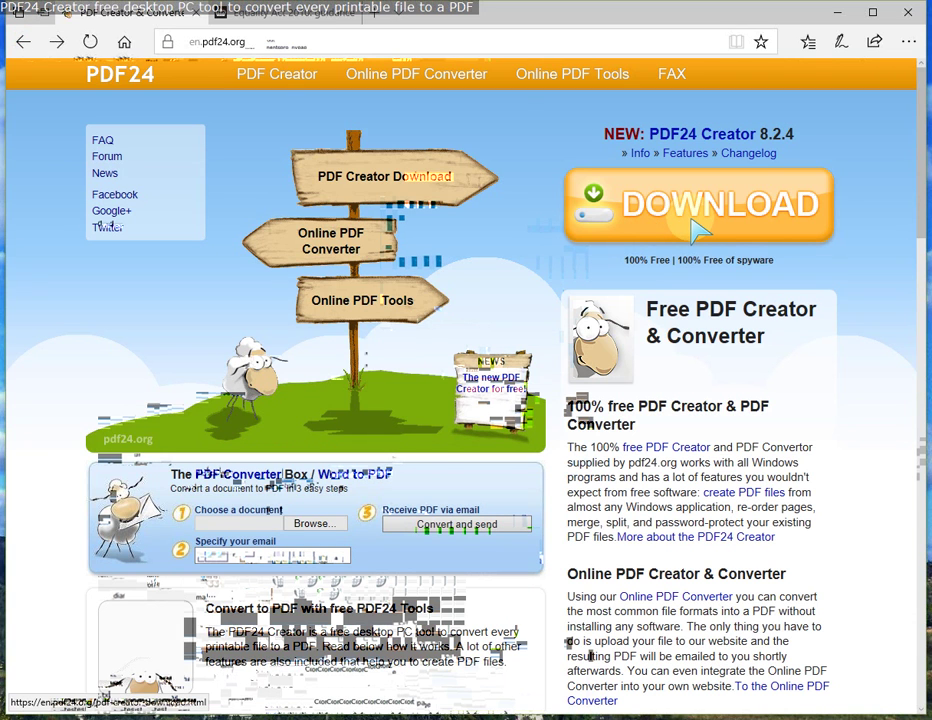
pyautogui.click(695, 224)
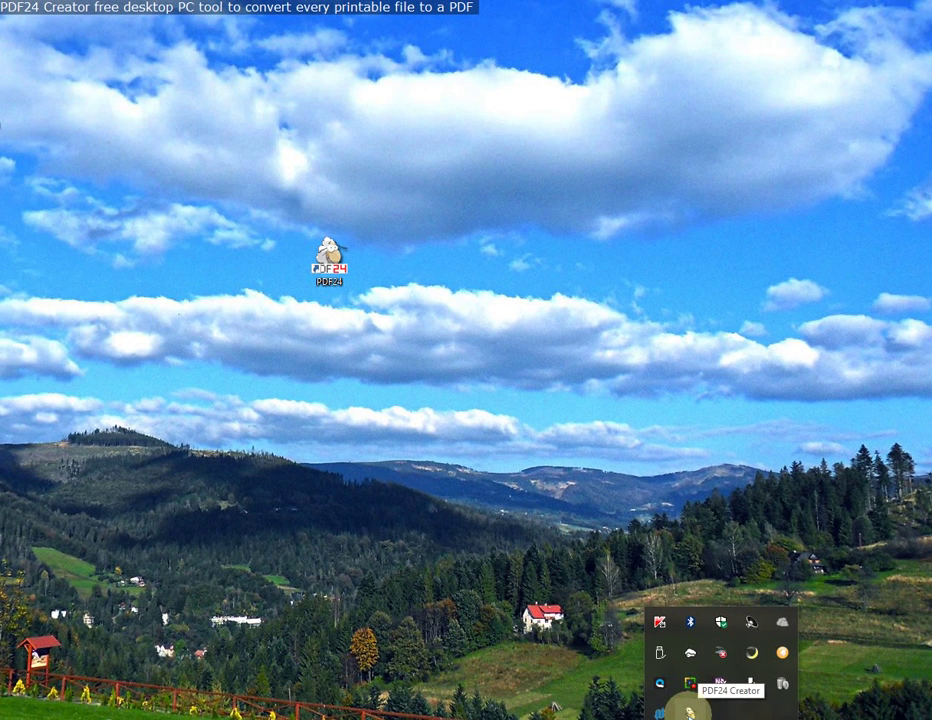
# Step: Bring up the PDF24 tray menu and browse its Screen Capture submenu options
pyautogui.rightClick(689, 712)
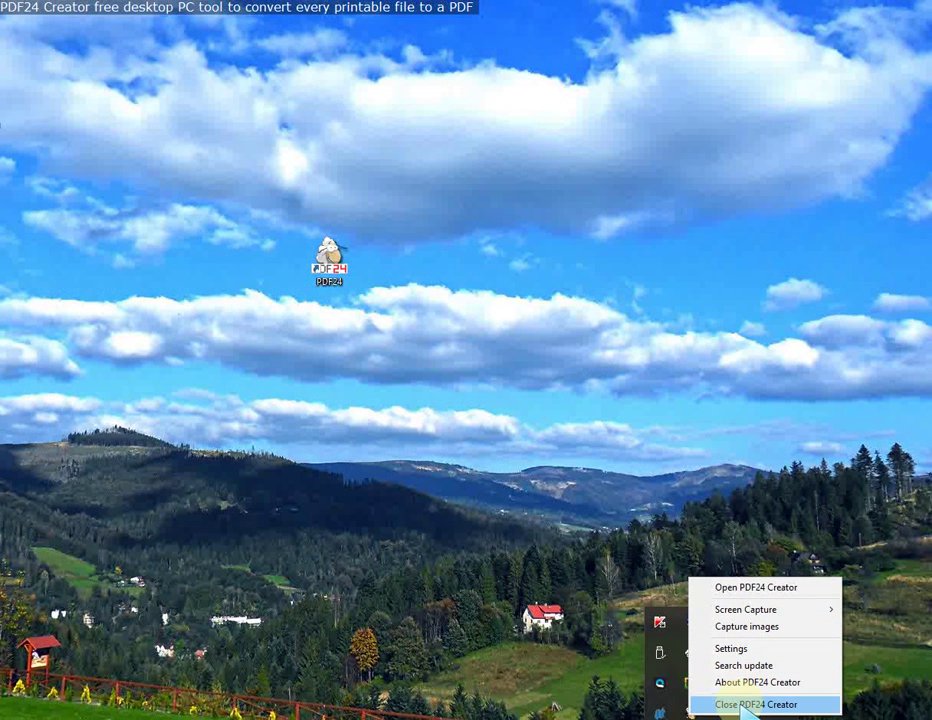
pyautogui.moveTo(828, 610)
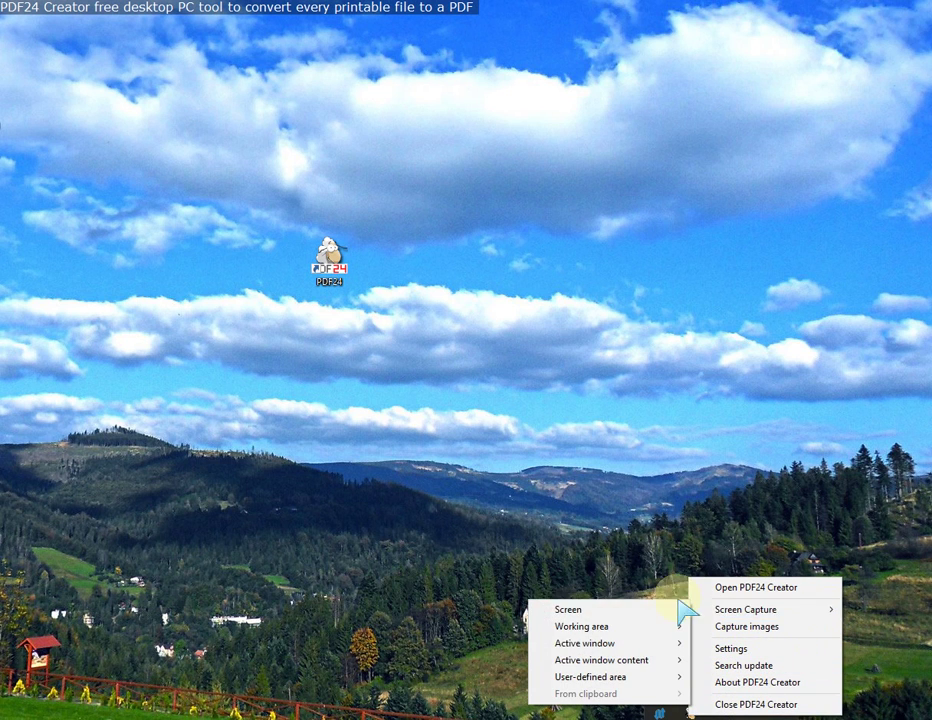
pyautogui.moveTo(620, 680)
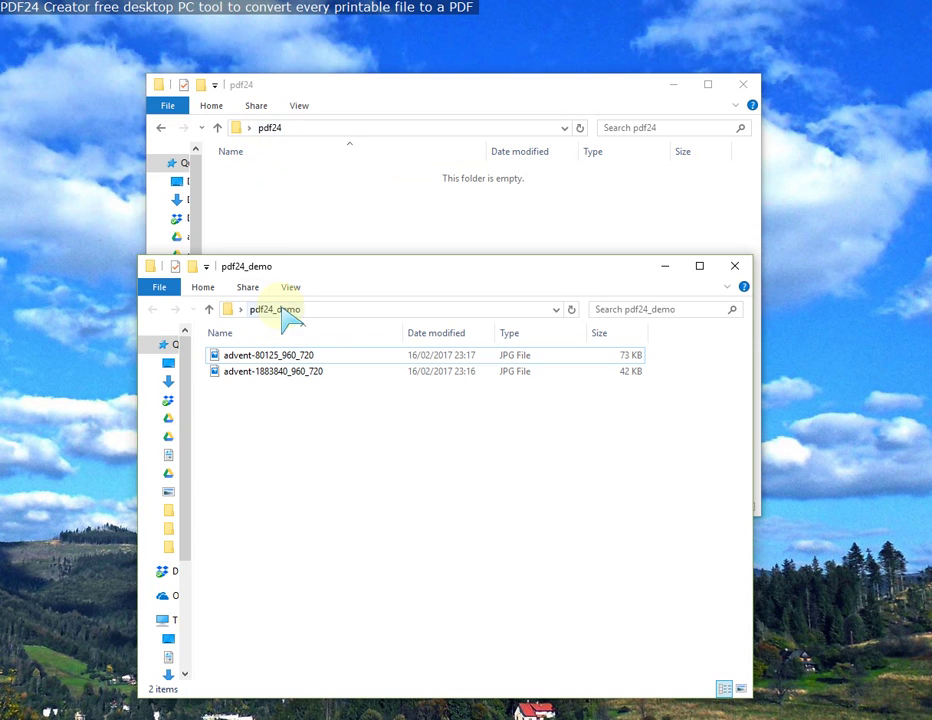
# Step: Select both advent JPG images and send them to the PDF24 File Tool
pyautogui.click(278, 358)
pyautogui.rightClick(278, 358)
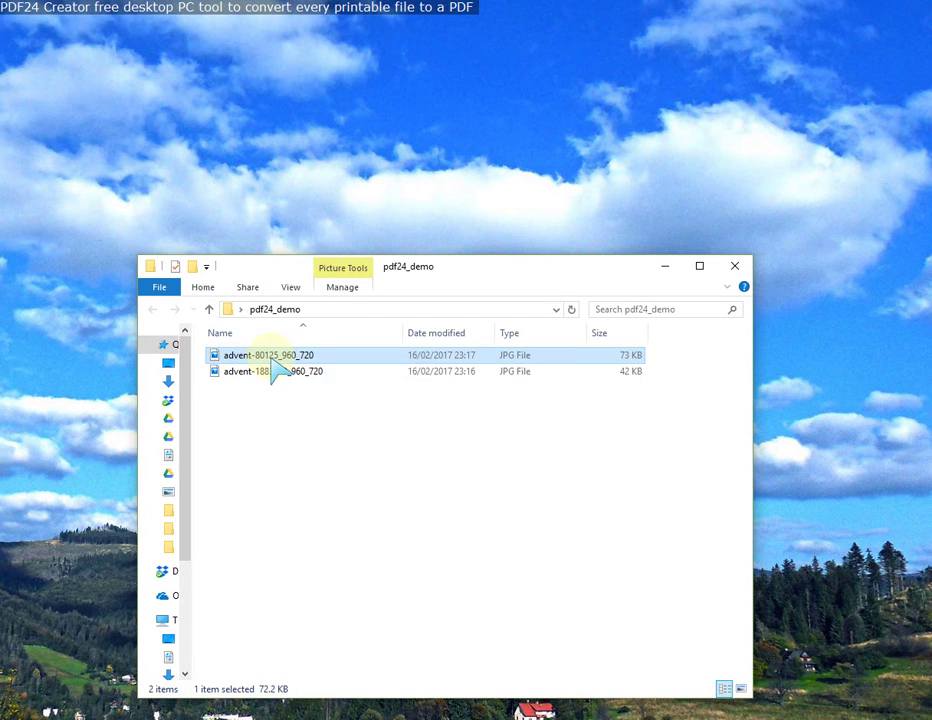
pyautogui.keyDown('shift'); pyautogui.click(268, 371); pyautogui.keyUp('shift')
pyautogui.rightClick(268, 376)
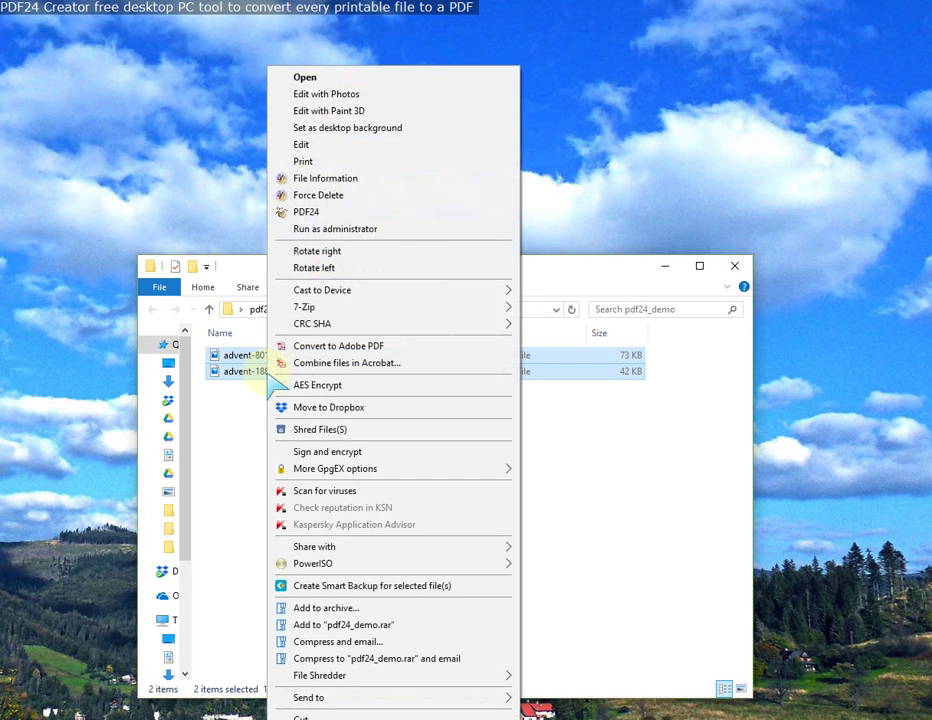
pyautogui.click(303, 214)
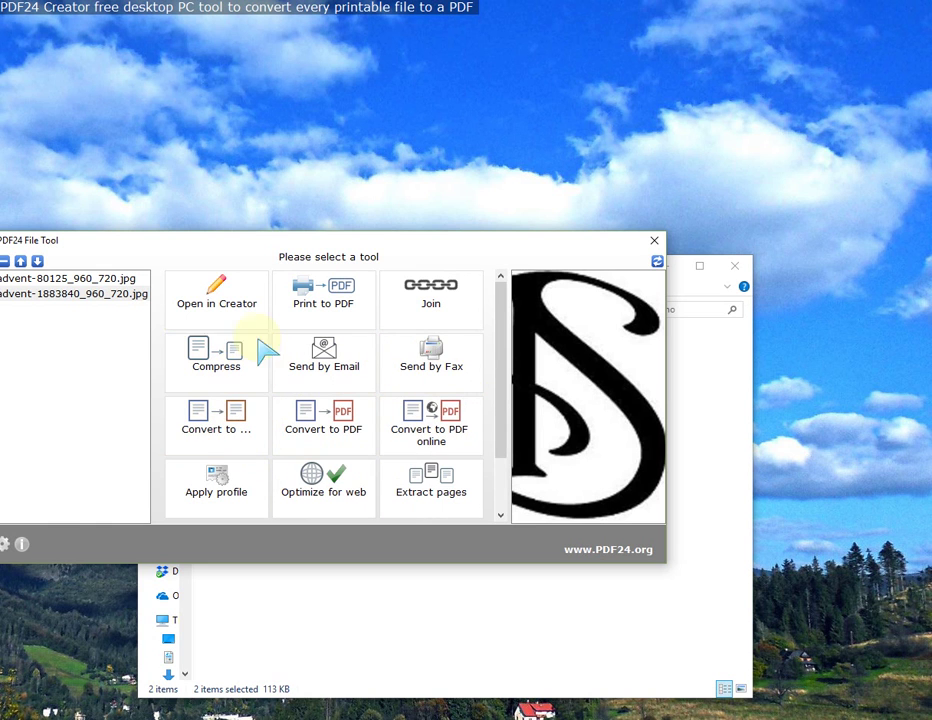
# Step: Open both advent images in Creator, join them into one document and reorder its pages
pyautogui.click(232, 305)
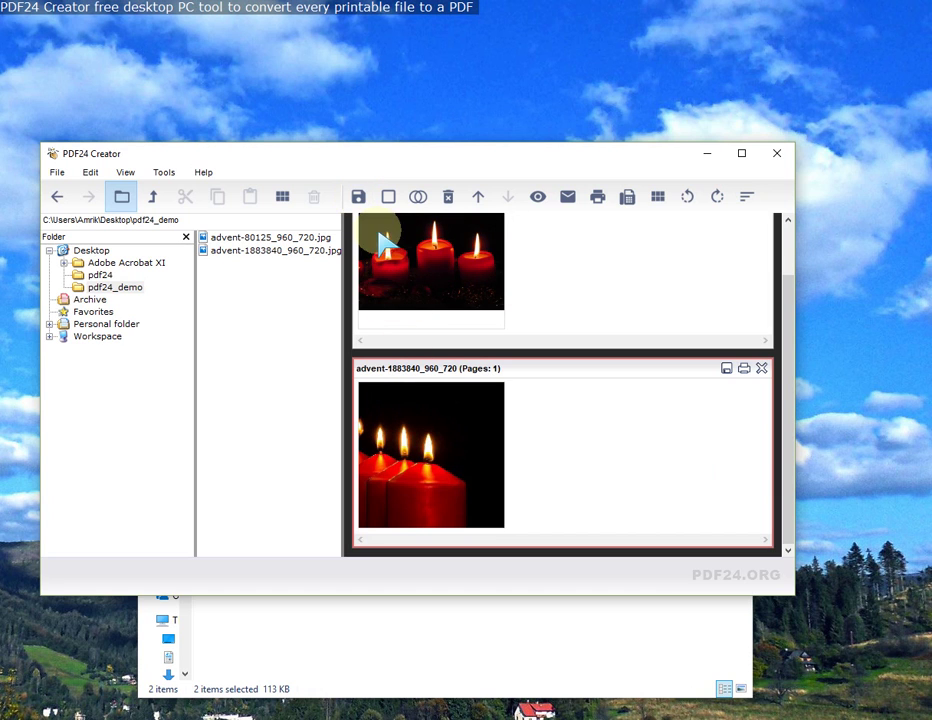
pyautogui.click(418, 196)
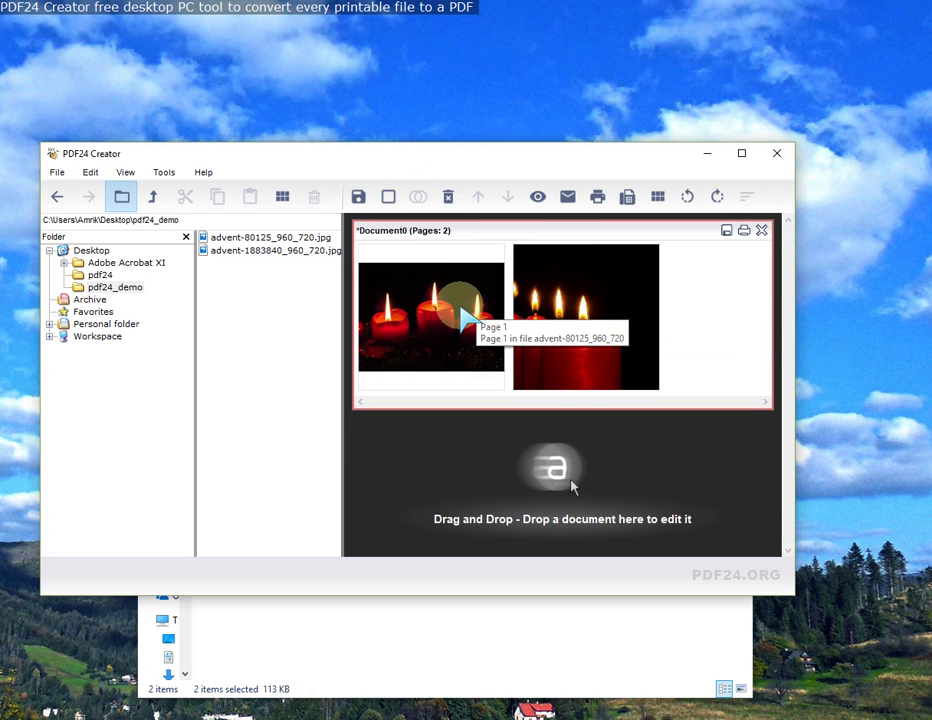
pyautogui.moveTo(562, 316); pyautogui.dragTo(591, 312)
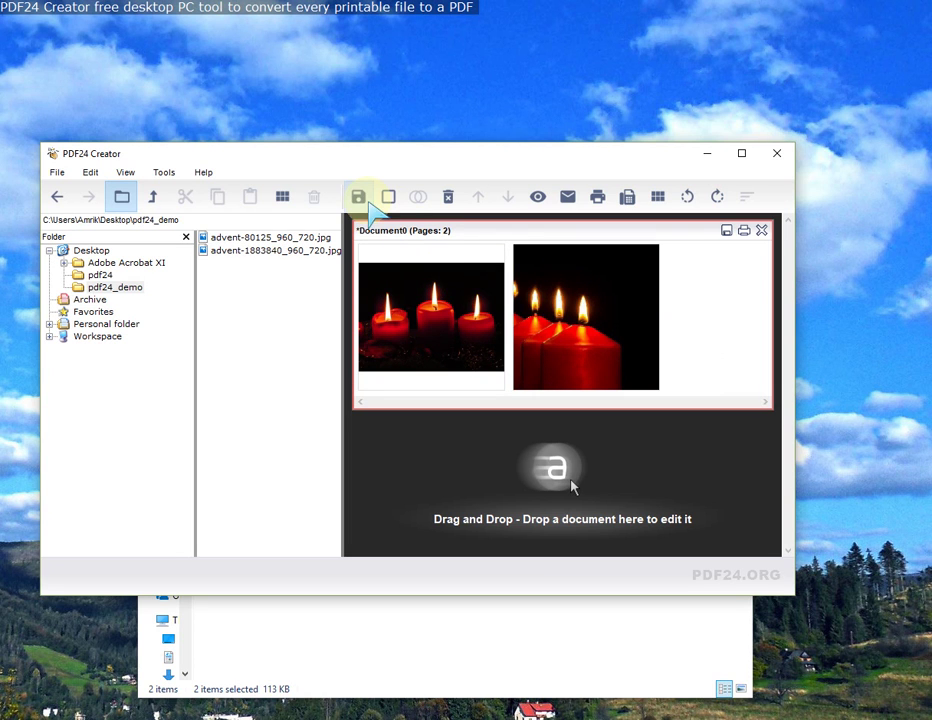
# Step: Start saving the merged document as PDF with Quality of PDF set to Low quality
pyautogui.click(364, 199)
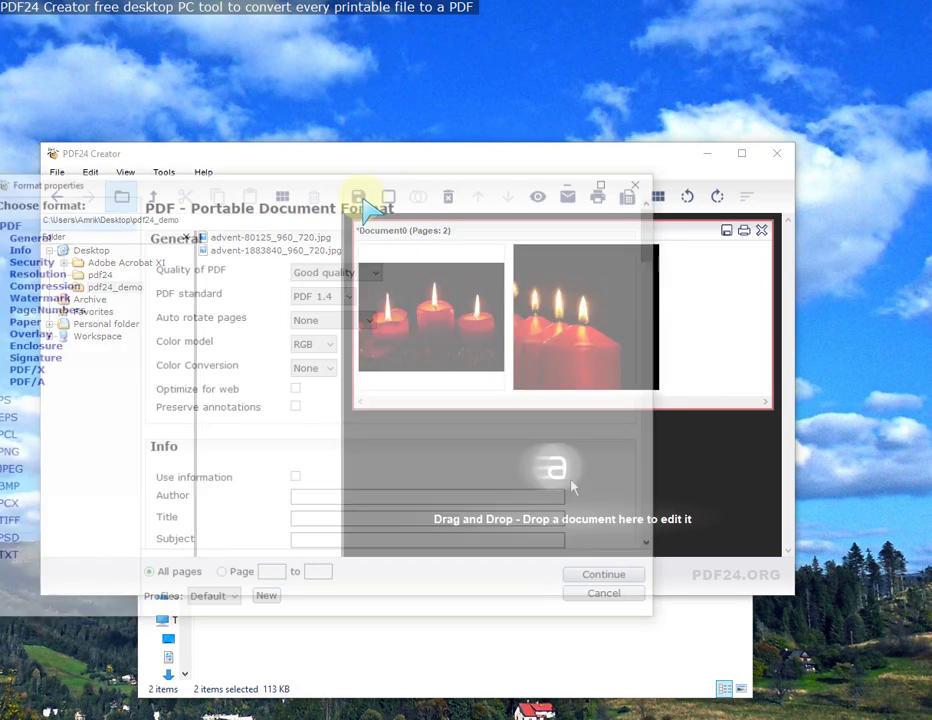
pyautogui.click(369, 270)
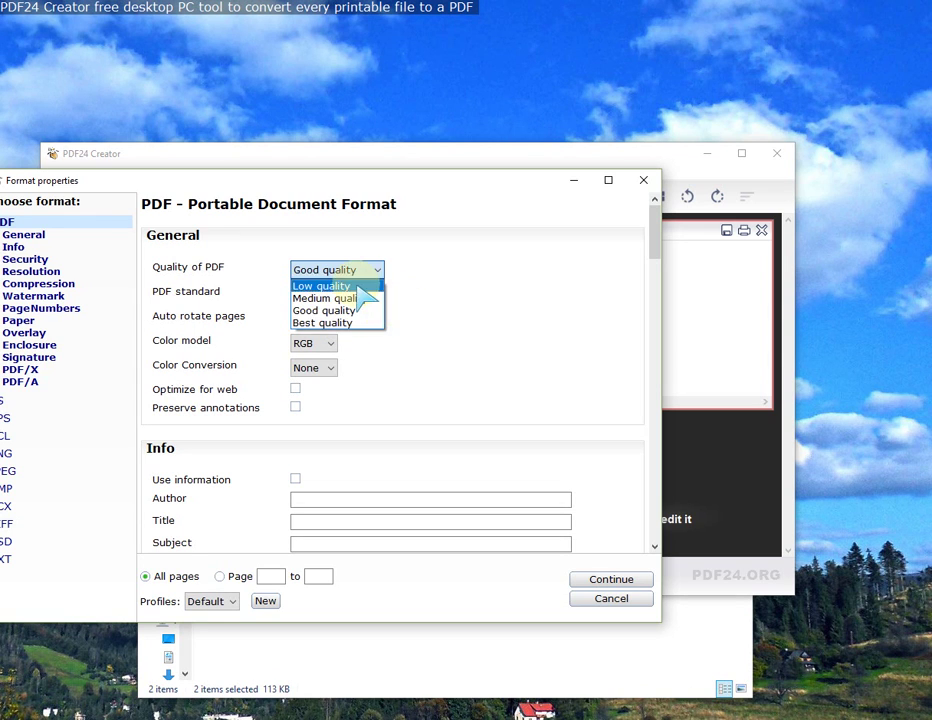
pyautogui.click(354, 286)
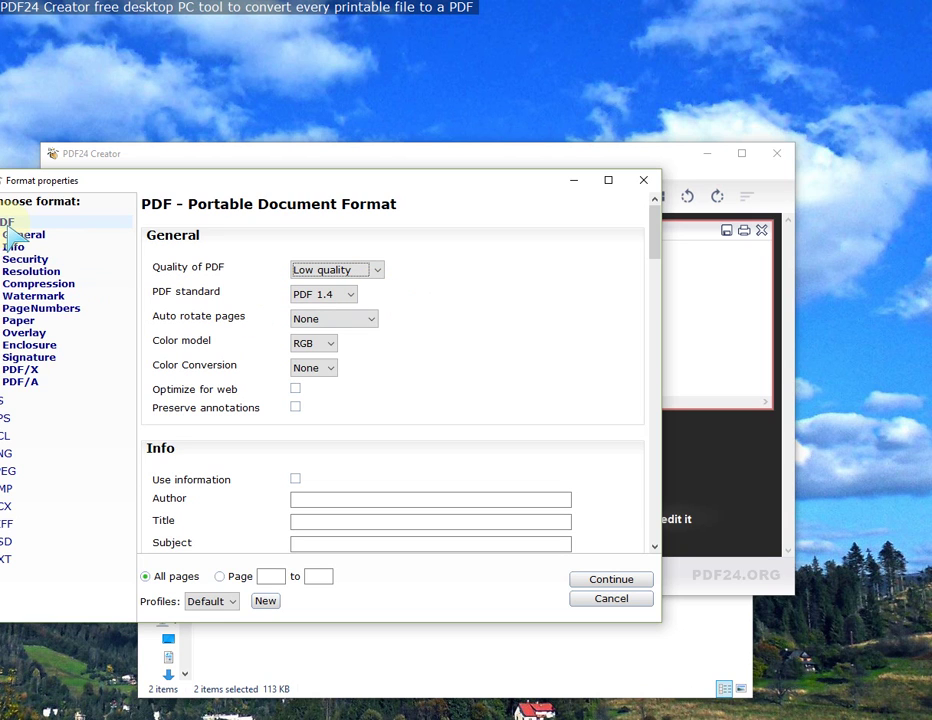
pyautogui.moveTo(195, 180); pyautogui.dragTo(257, 182)
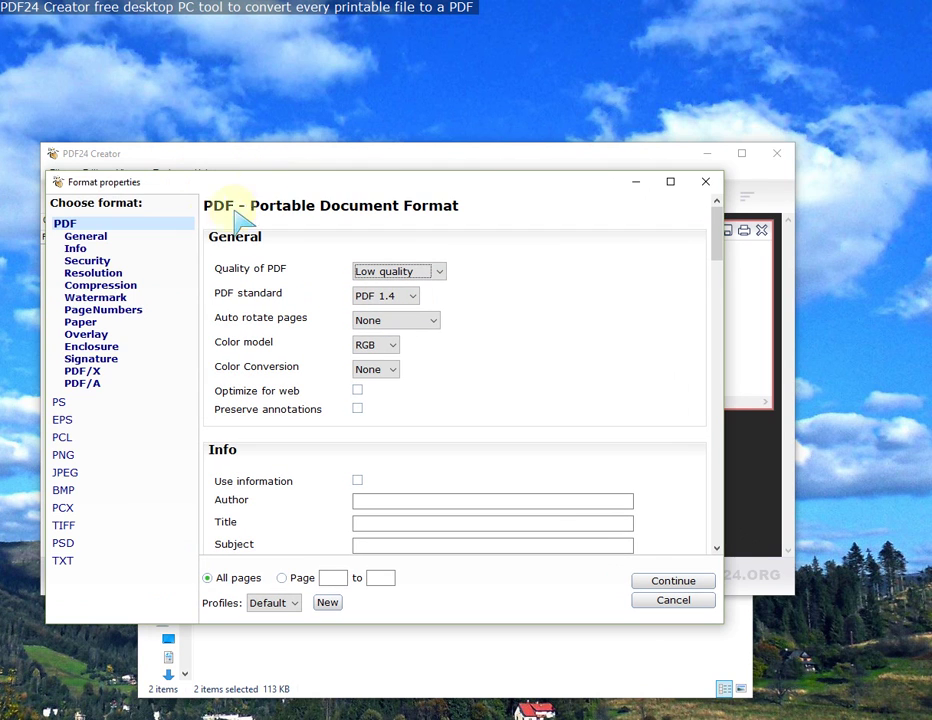
# Step: Look through the general PDF settings: Info, Security, Watermark and Enclosure sections
pyautogui.click(63, 224)
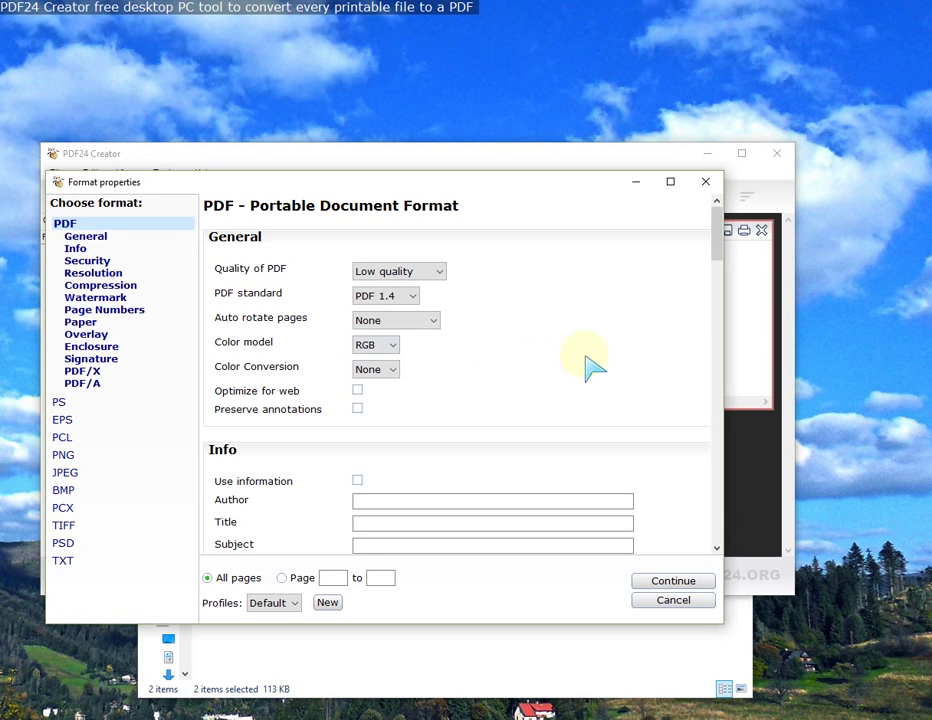
pyautogui.scroll(-3, 618, 345)
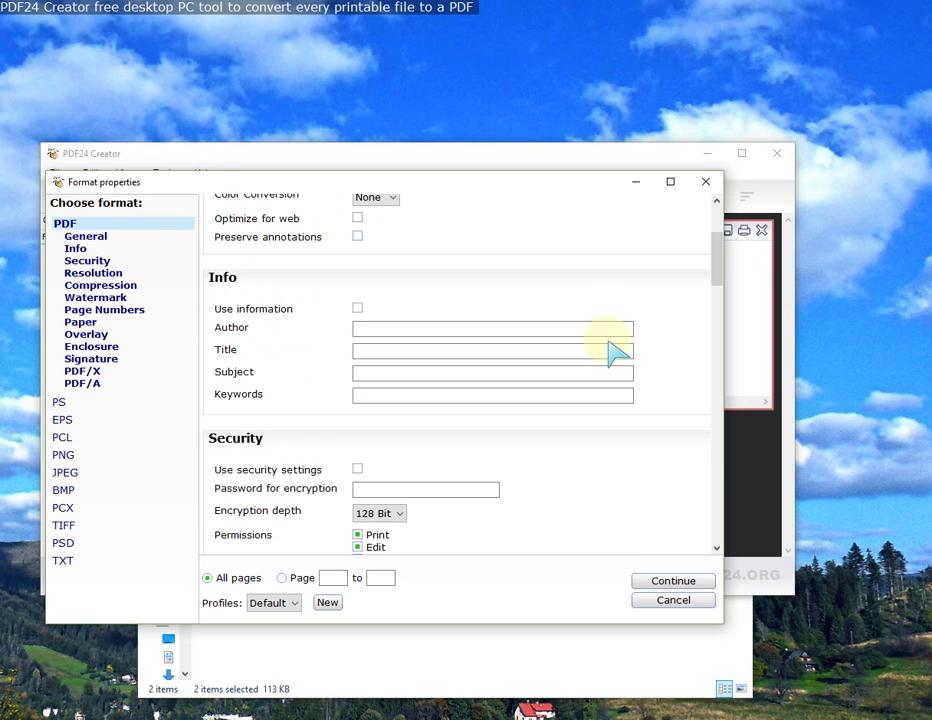
pyautogui.scroll(-2, 618, 345)
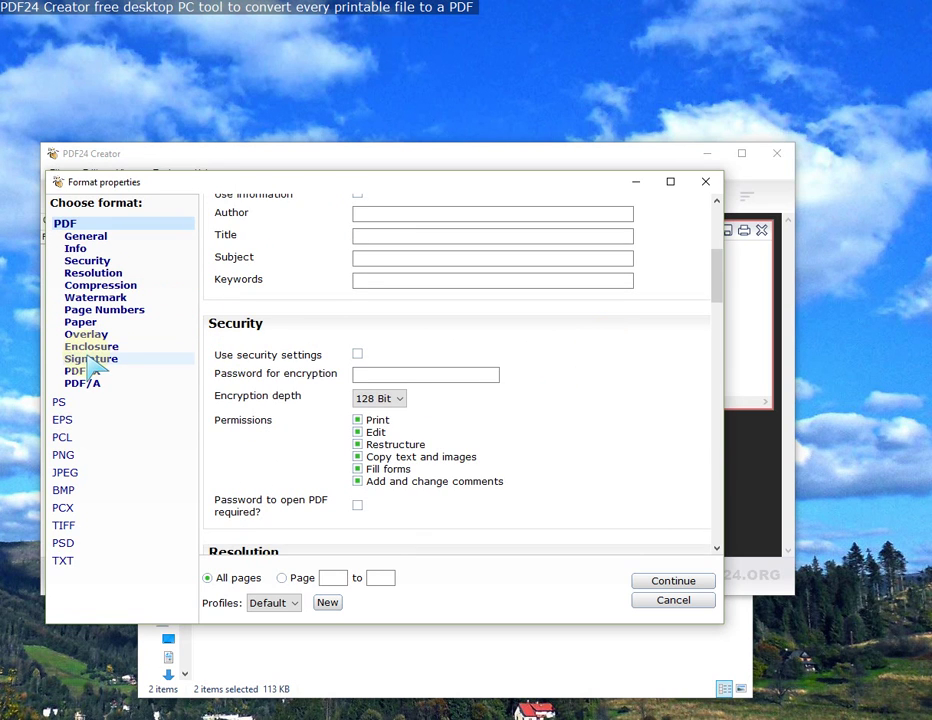
pyautogui.scroll(-8, 558, 374)
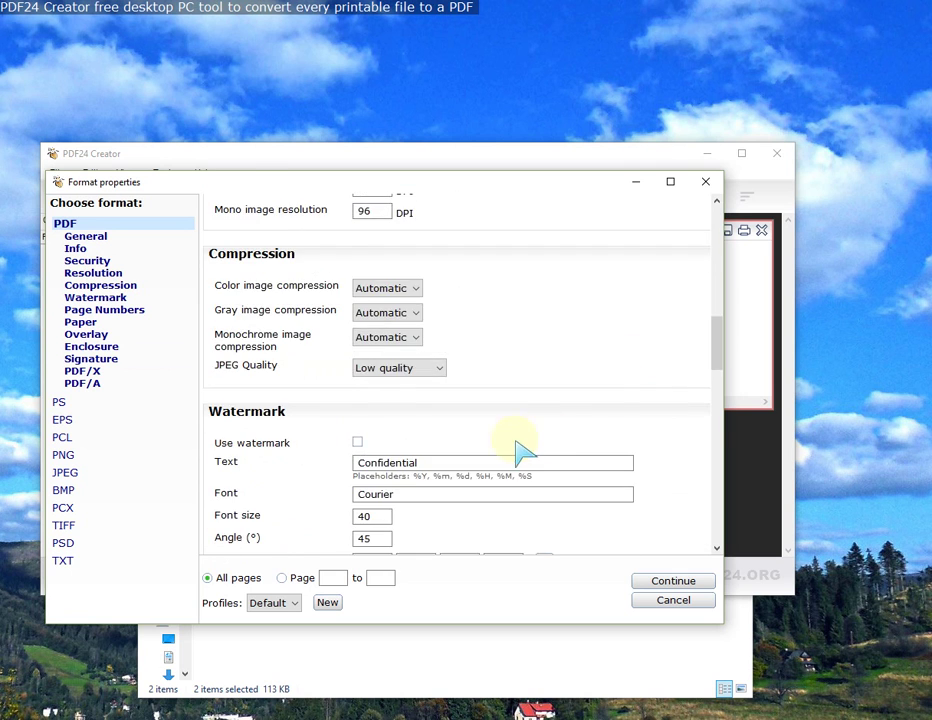
pyautogui.scroll(-10, 518, 455)
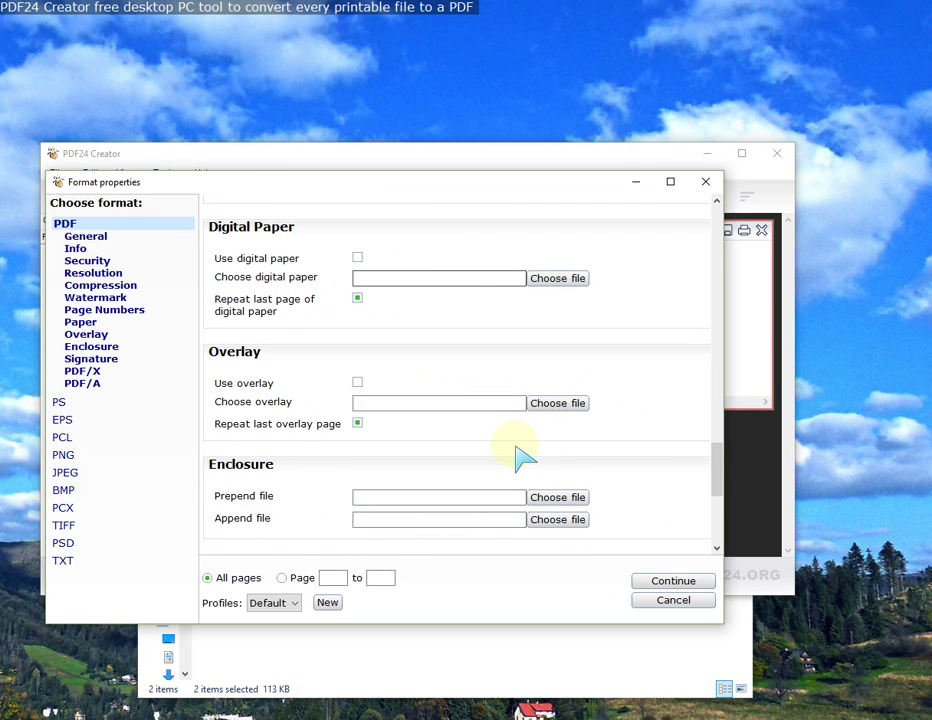
pyautogui.scroll(-5, 518, 455)
pyautogui.scroll(3, 525, 455)
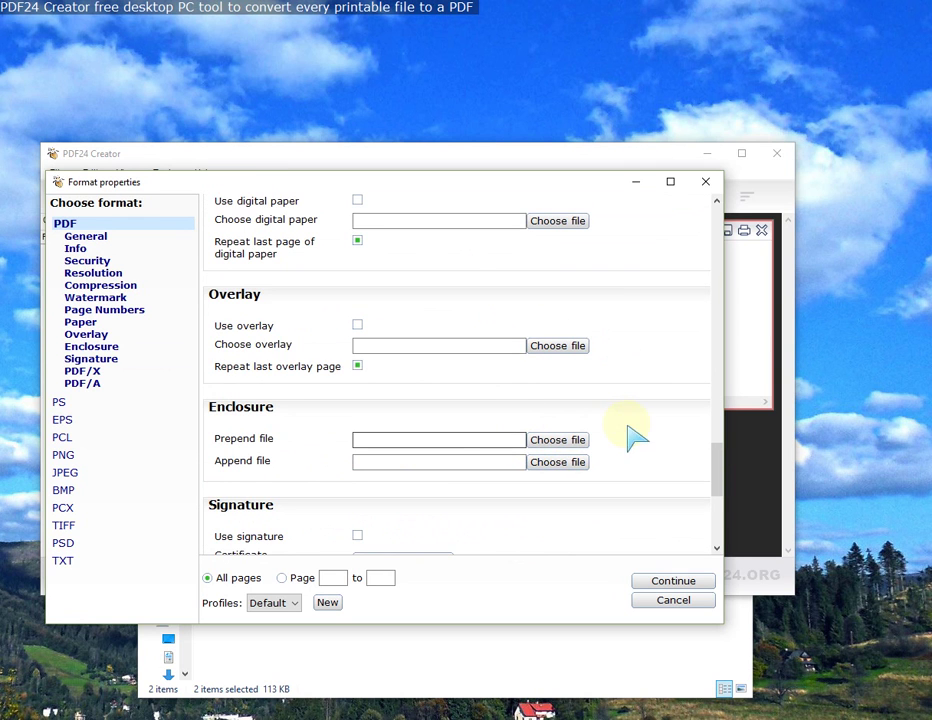
pyautogui.moveTo(718, 474); pyautogui.dragTo(724, 229)
pyautogui.scroll(-2, 462, 426)
pyautogui.click(378, 409)
pyautogui.scroll(-3, 430, 420)
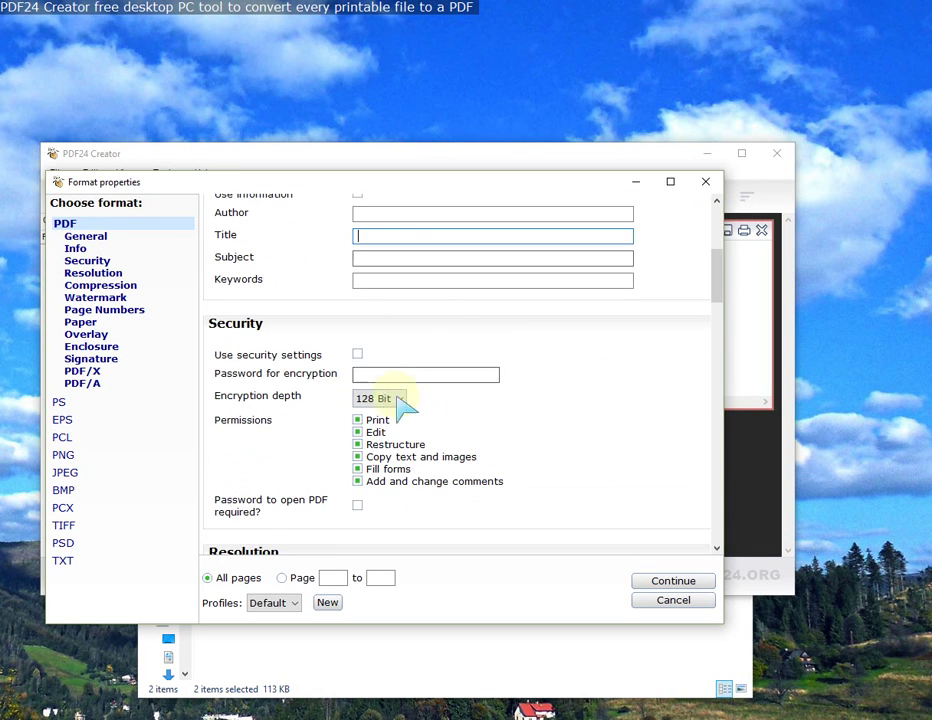
# Step: Enable security with a required open password, fill in both password fields, and continue
pyautogui.click(358, 355)
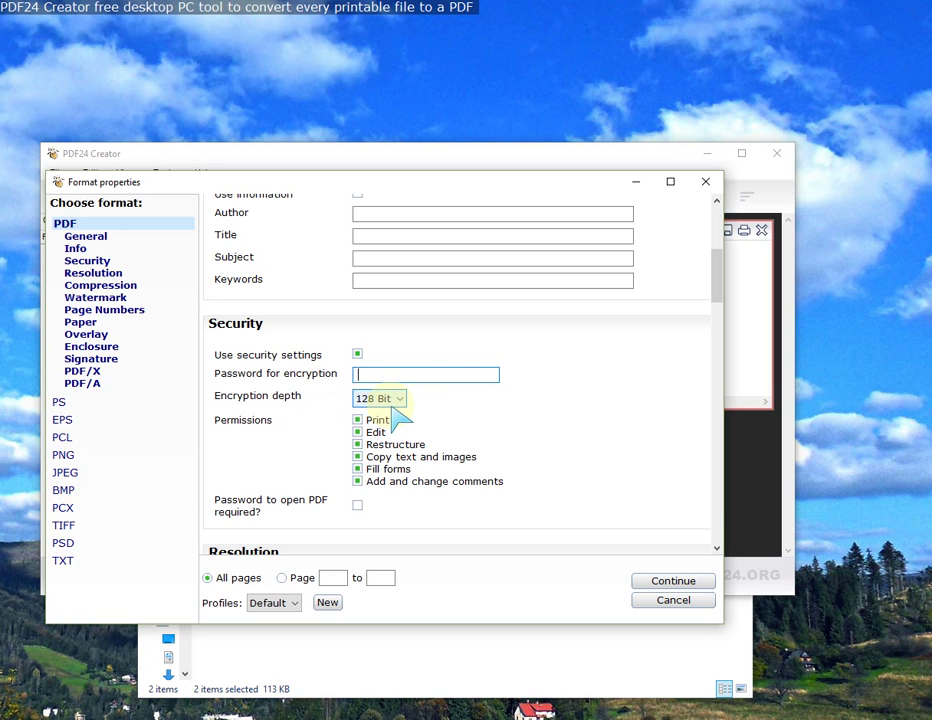
pyautogui.scroll(-3, 535, 443)
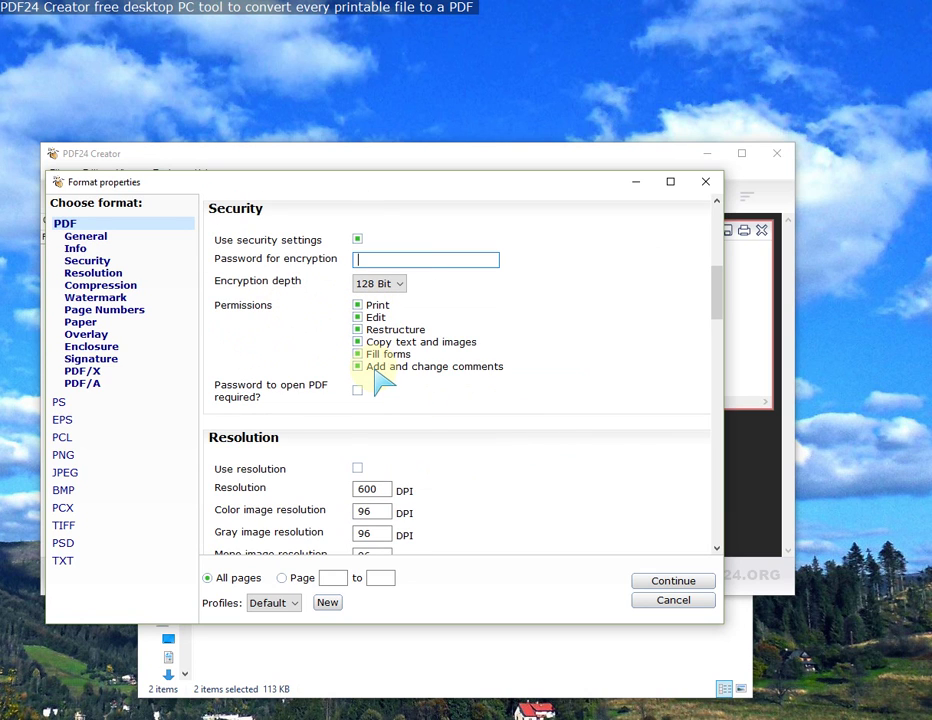
pyautogui.click(358, 391)
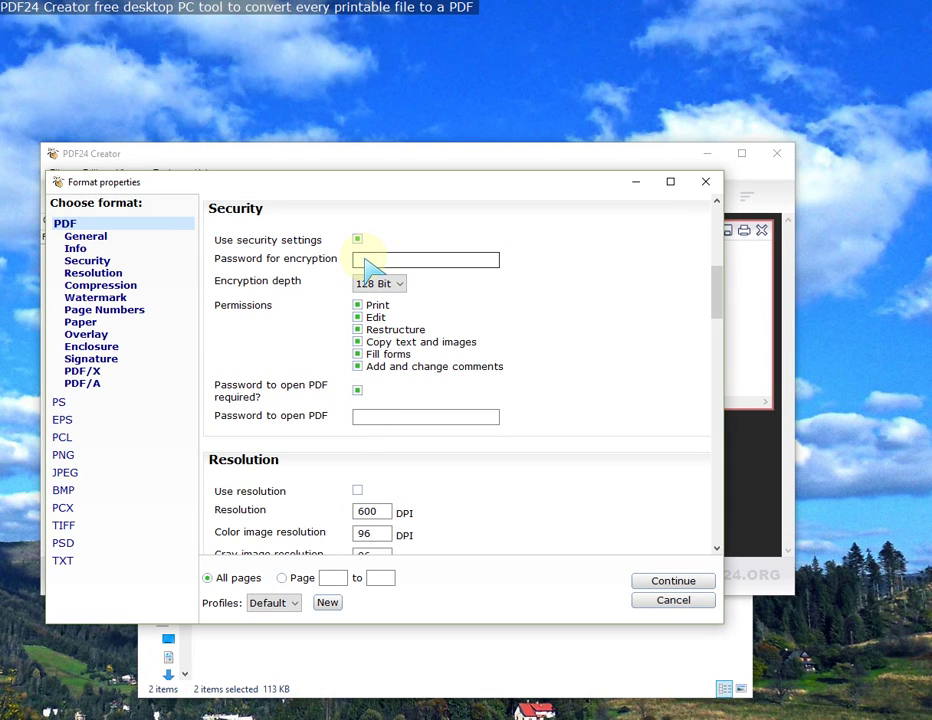
pyautogui.click(374, 418)
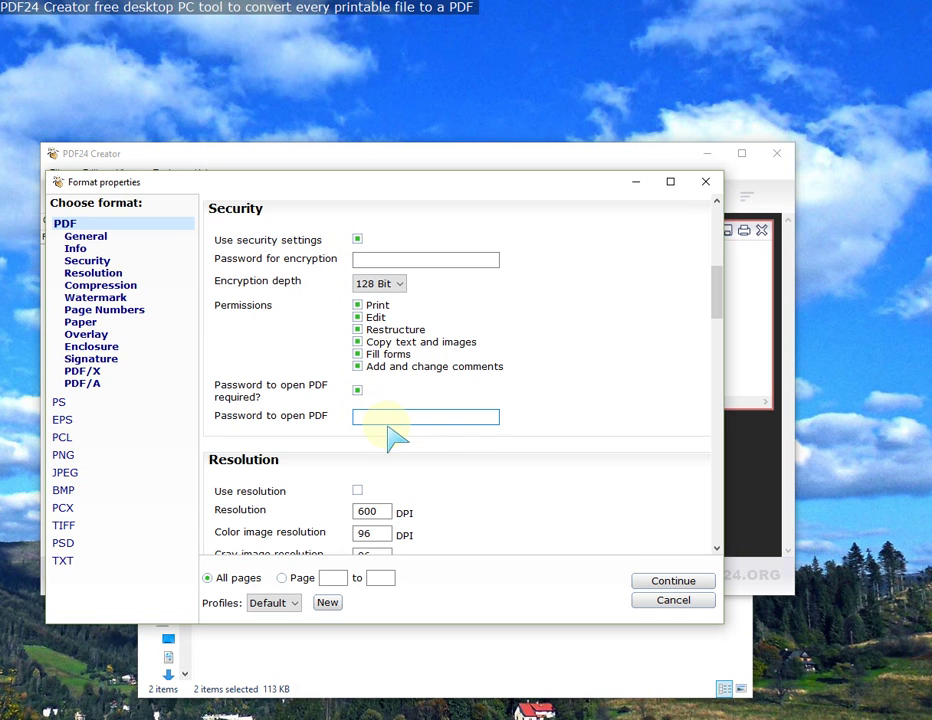
pyautogui.click(390, 262)
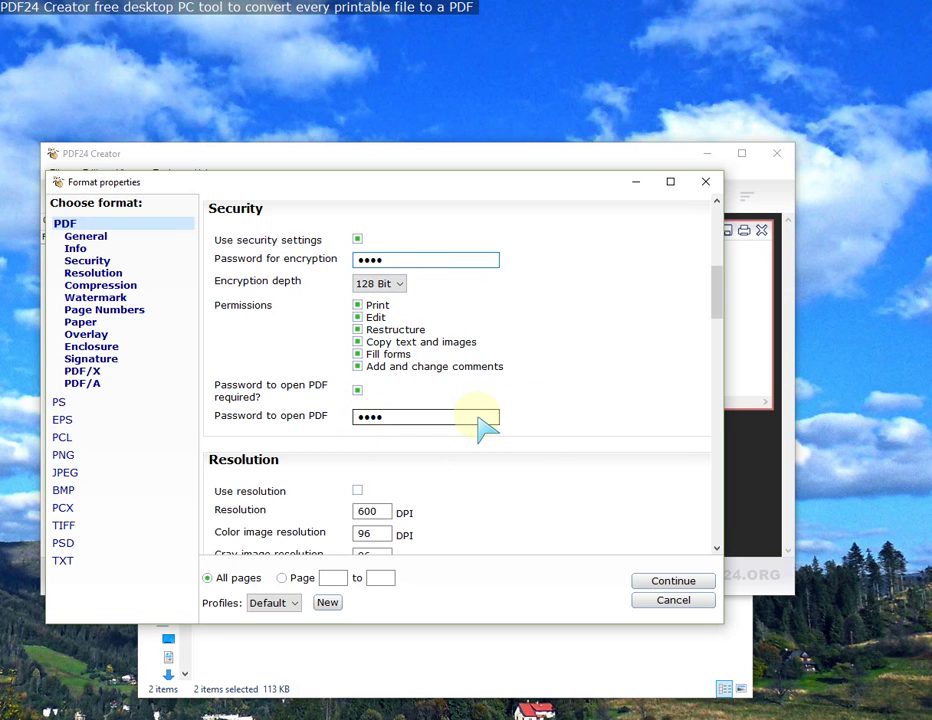
pyautogui.click(659, 584)
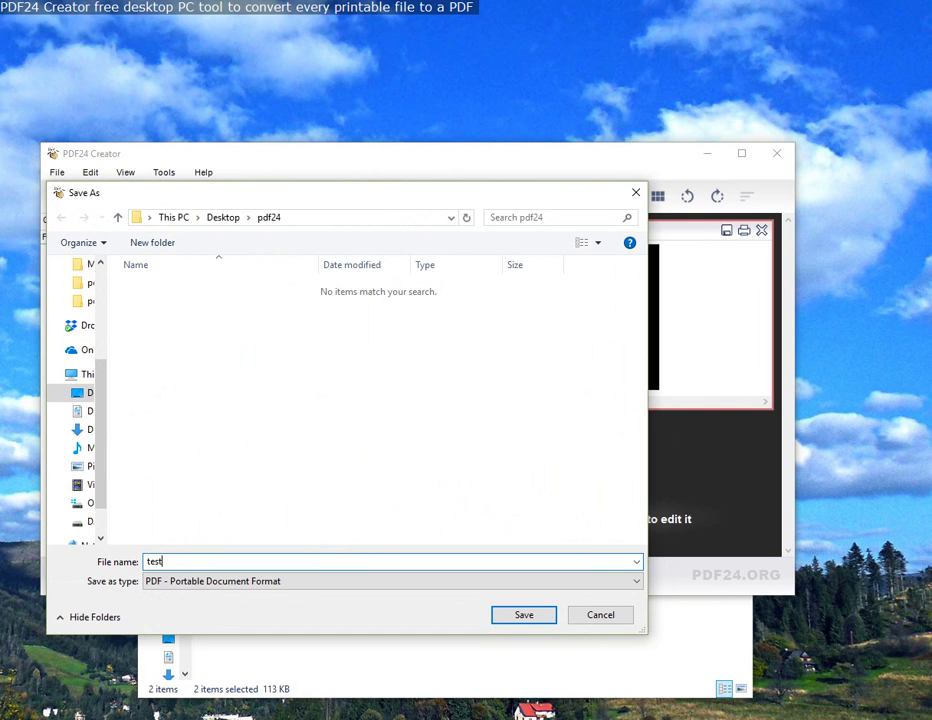
# Step: Save the document as test_pdf in the Desktop\pdf24 folder
pyautogui.write('test_pdf')
pyautogui.press('Return')
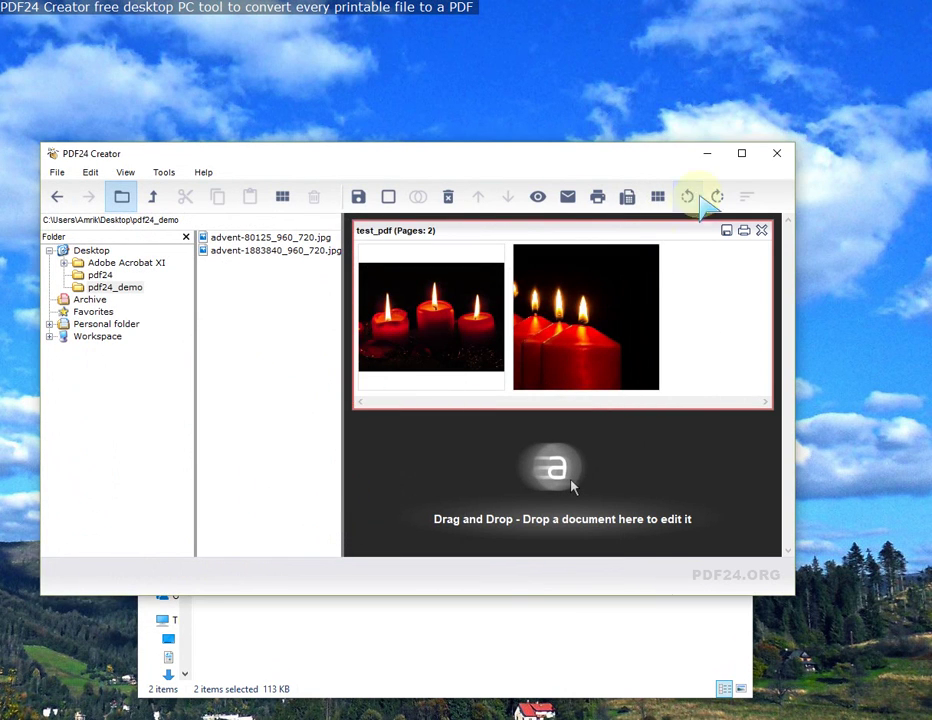
# Step: Minimize Creator and open test_pdf from the pdf24 folder in Edge, submitting the password prompt
pyautogui.click(710, 154)
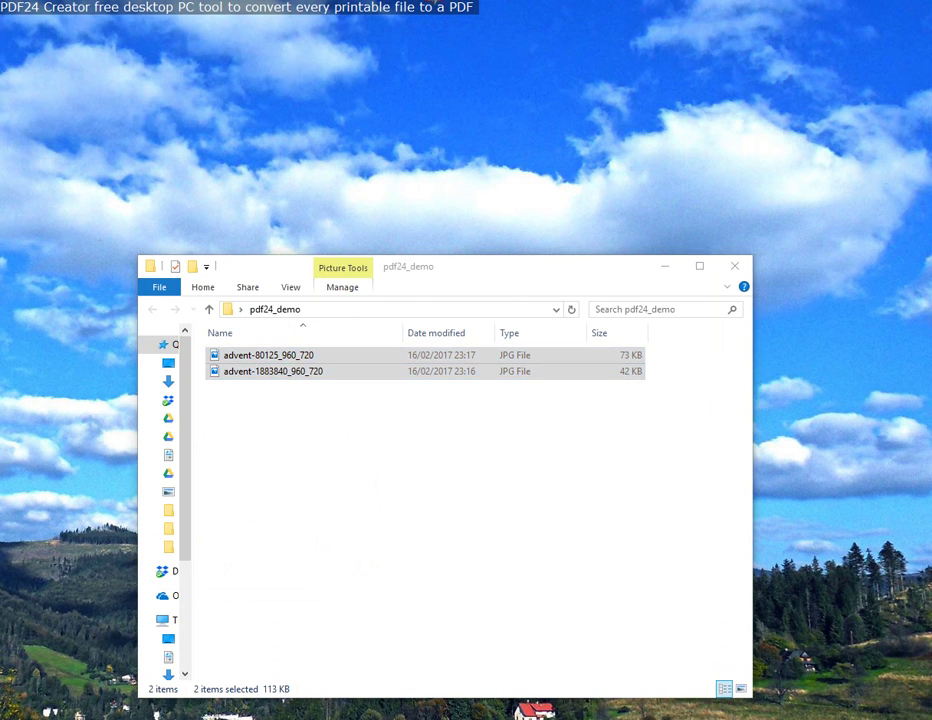
pyautogui.click(258, 176)
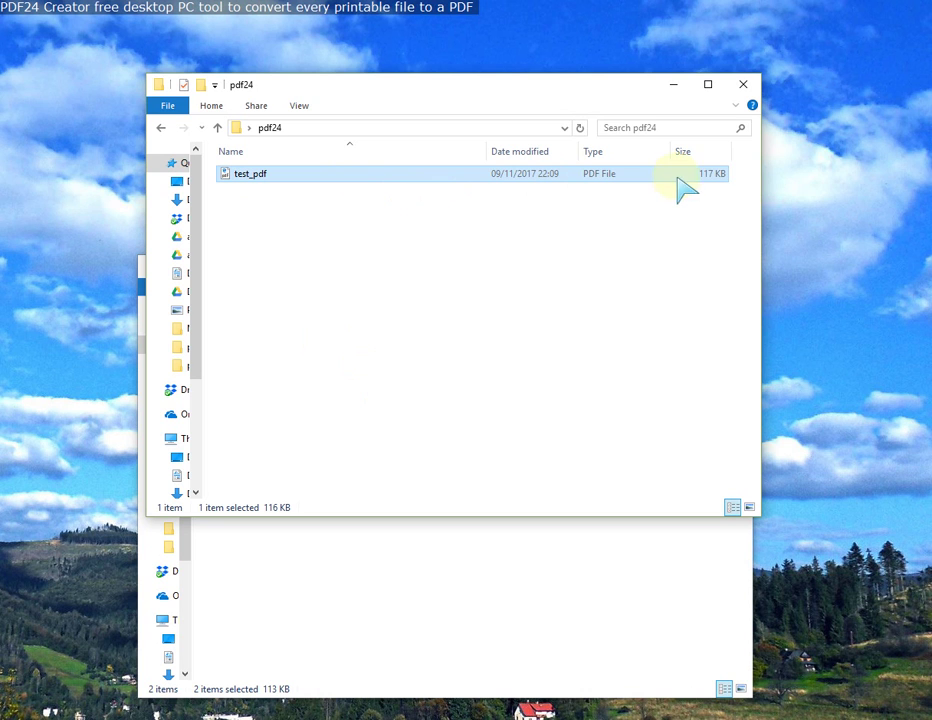
pyautogui.doubleClick(291, 178)
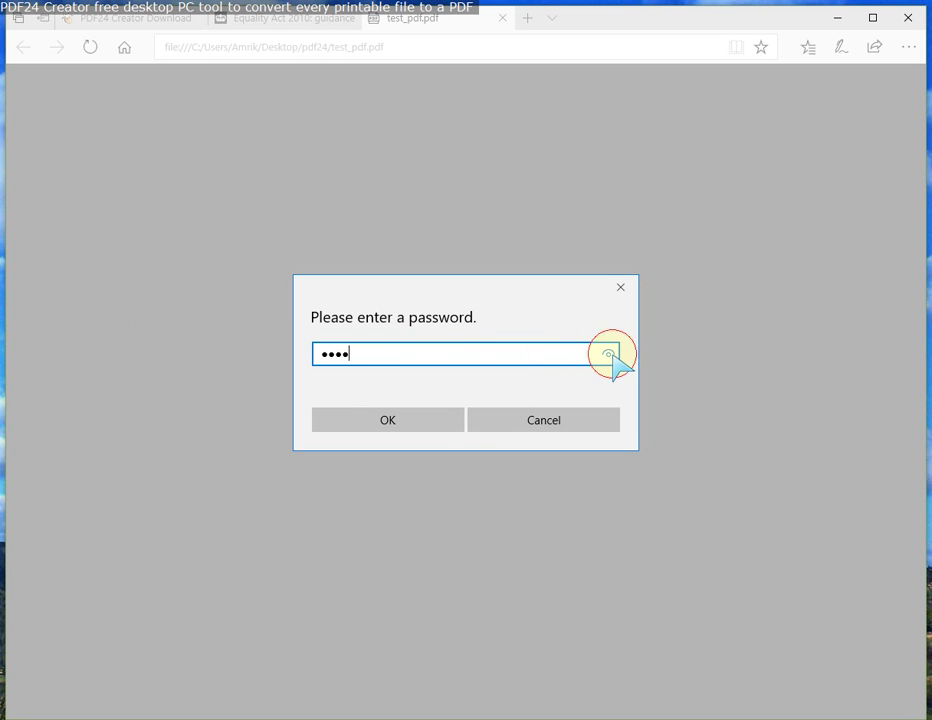
pyautogui.click(424, 424)
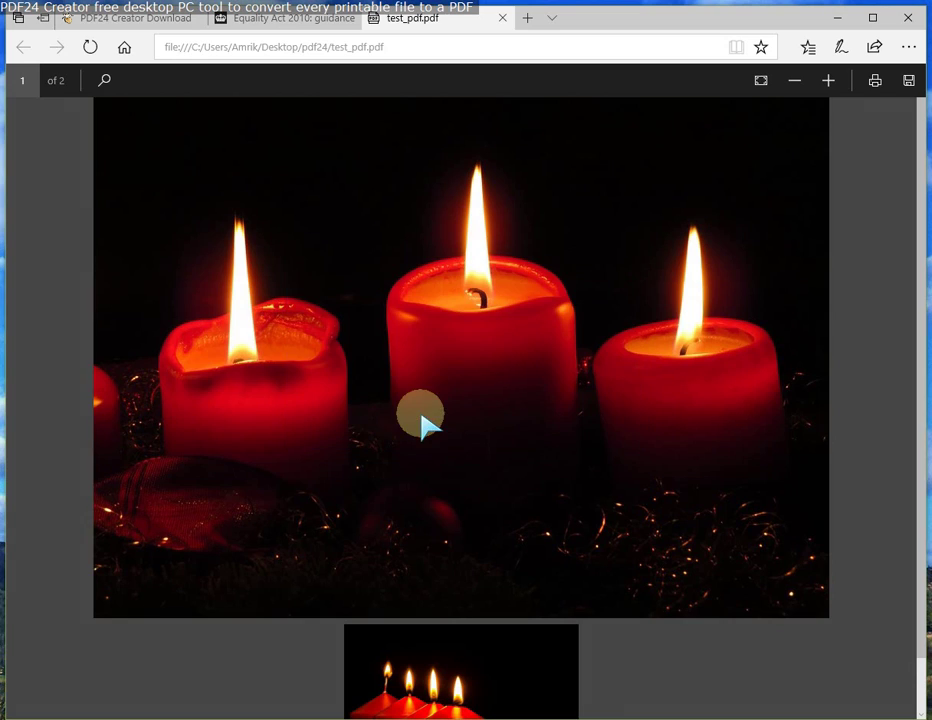
# Step: Reopen test_pdf in Edge, enter the open password, and unlock it to show the first candle page
pyautogui.click(502, 17)
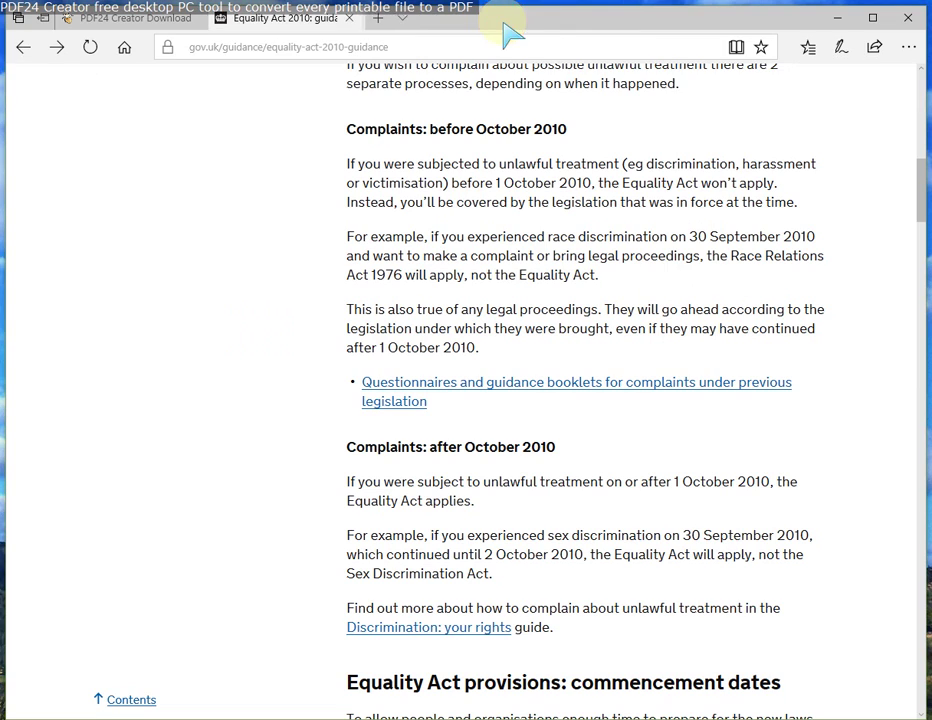
pyautogui.click(836, 20)
pyautogui.doubleClick(268, 179)
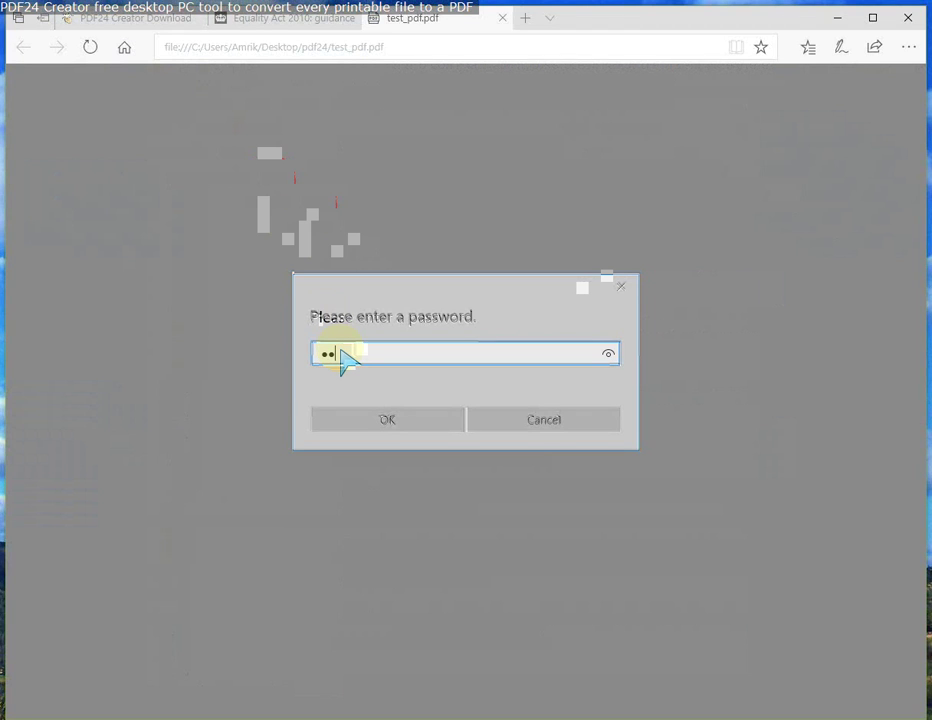
pyautogui.write('test')
pyautogui.click(610, 356)
pyautogui.click(428, 424)
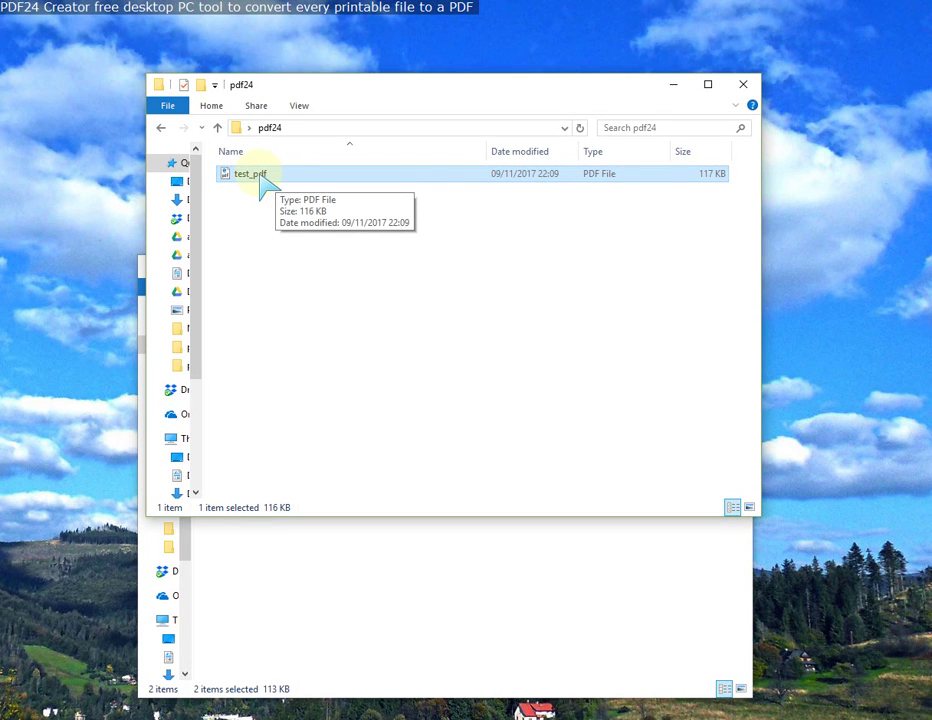
# Step: Compress test_pdf with the PDF24 File Tool, saving test_pdf (1) into the pdf24 folder
pyautogui.rightClick(283, 178)
pyautogui.click(326, 236)
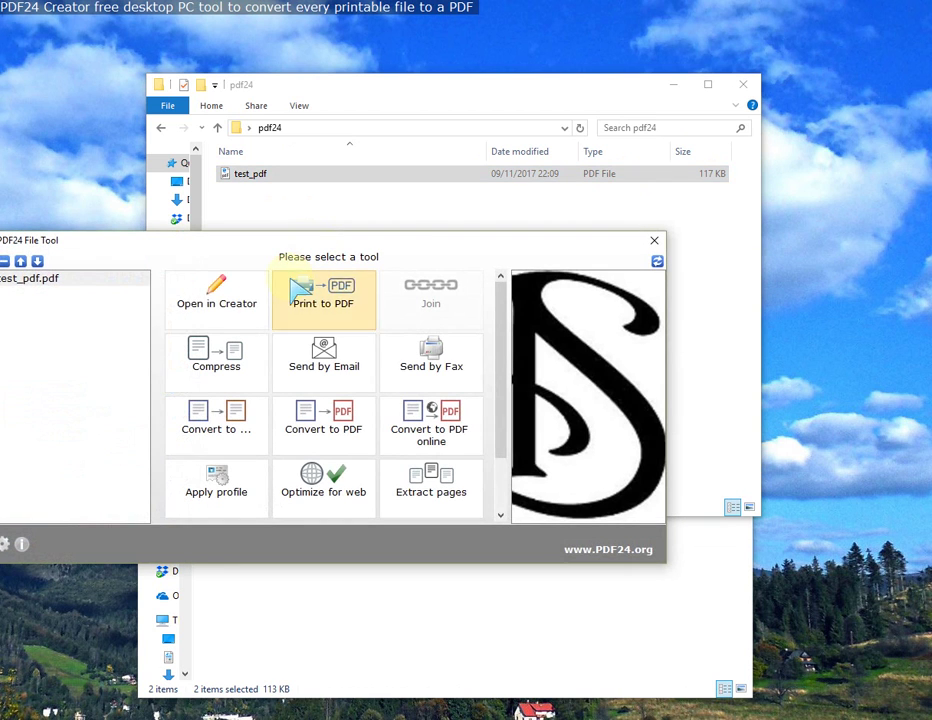
pyautogui.click(240, 247)
pyautogui.moveTo(240, 247); pyautogui.dragTo(310, 244)
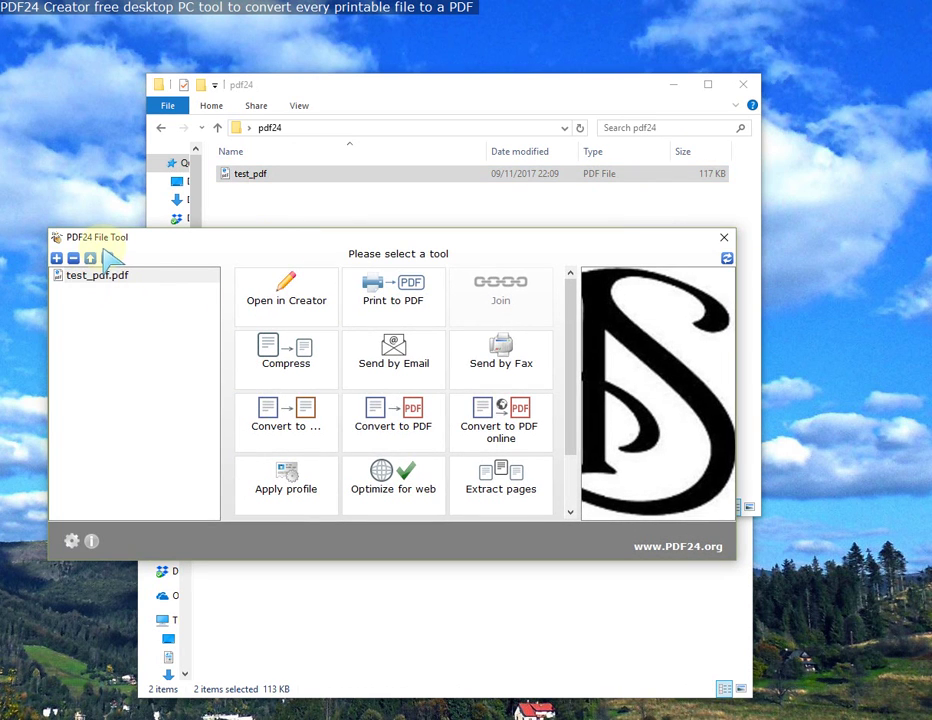
pyautogui.click(296, 362)
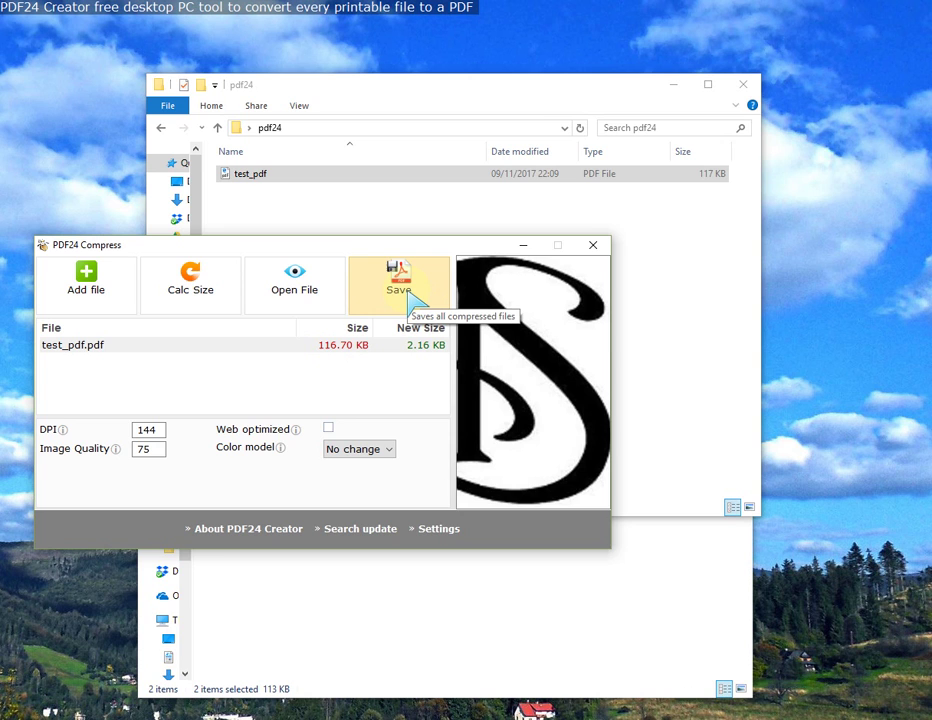
pyautogui.click(399, 282)
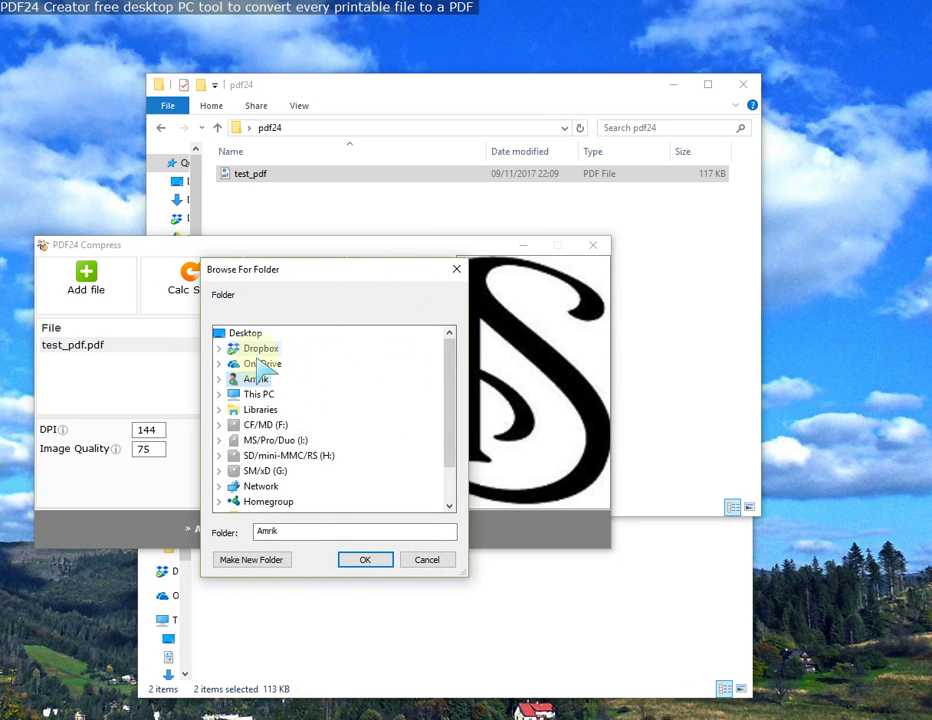
pyautogui.scroll(-1, 353, 466)
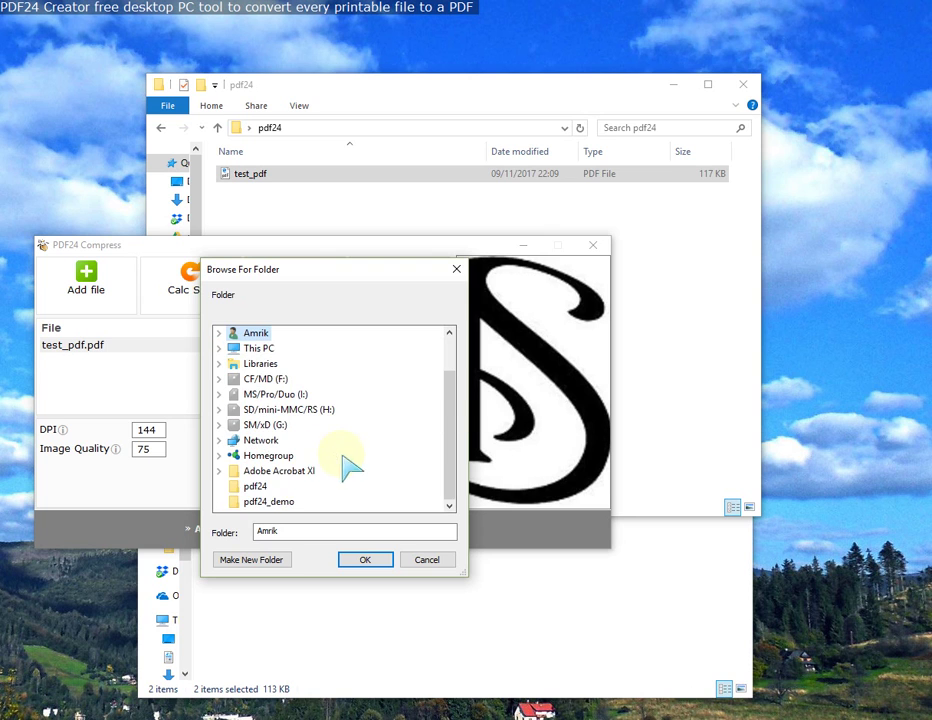
pyautogui.click(265, 489)
pyautogui.click(362, 559)
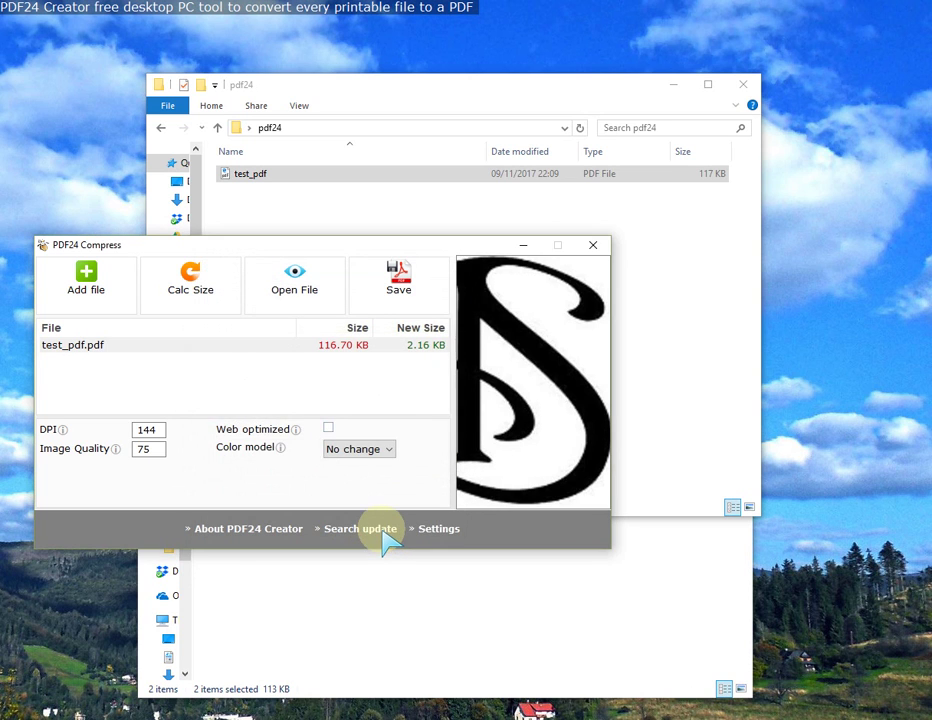
pyautogui.click(593, 246)
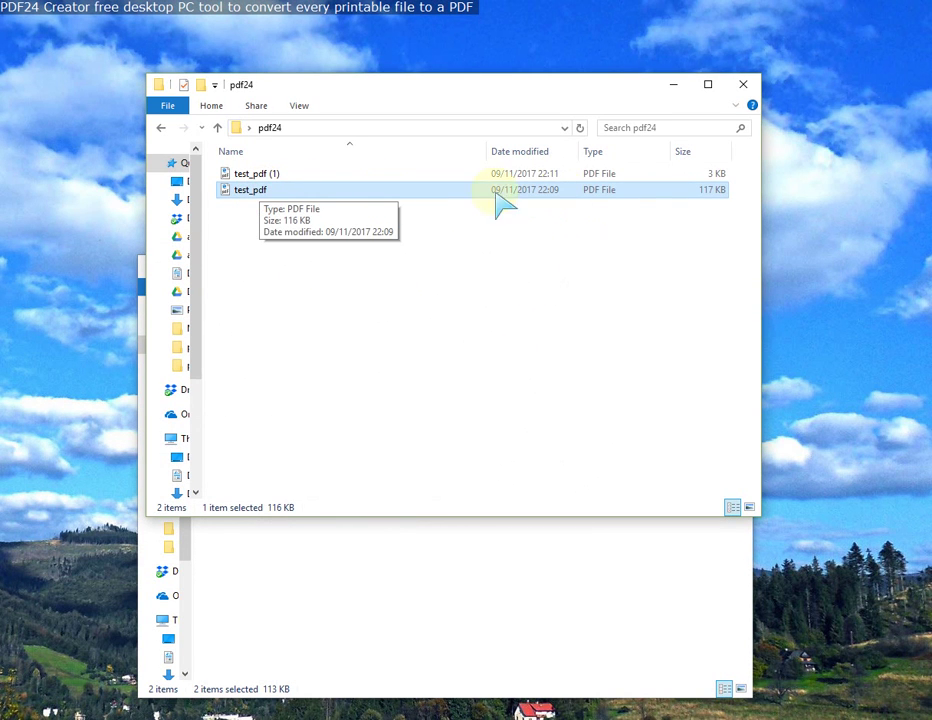
# Step: View the blank single-page test_pdf (1) in Edge, close it, and select both PDFs in the folder
pyautogui.doubleClick(272, 175)
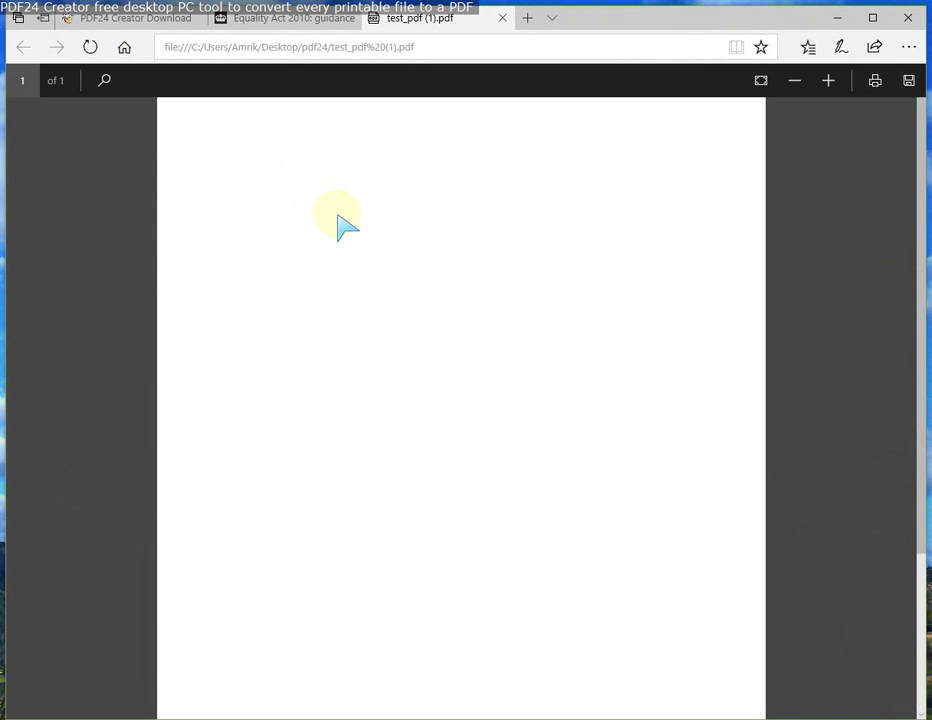
pyautogui.scroll(-2, 345, 222)
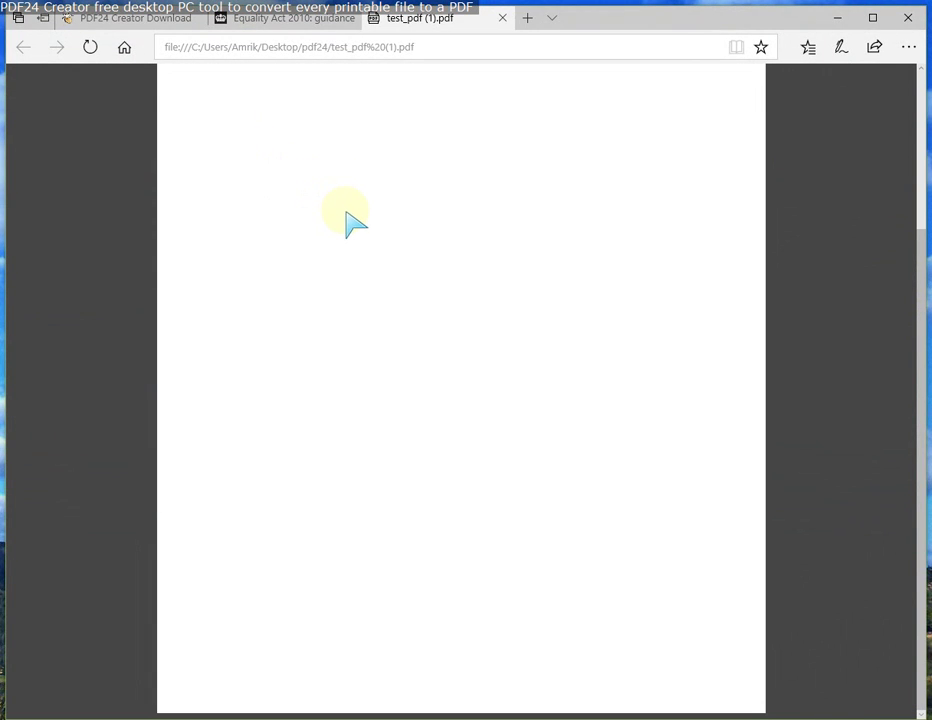
pyautogui.click(502, 18)
pyautogui.click(837, 17)
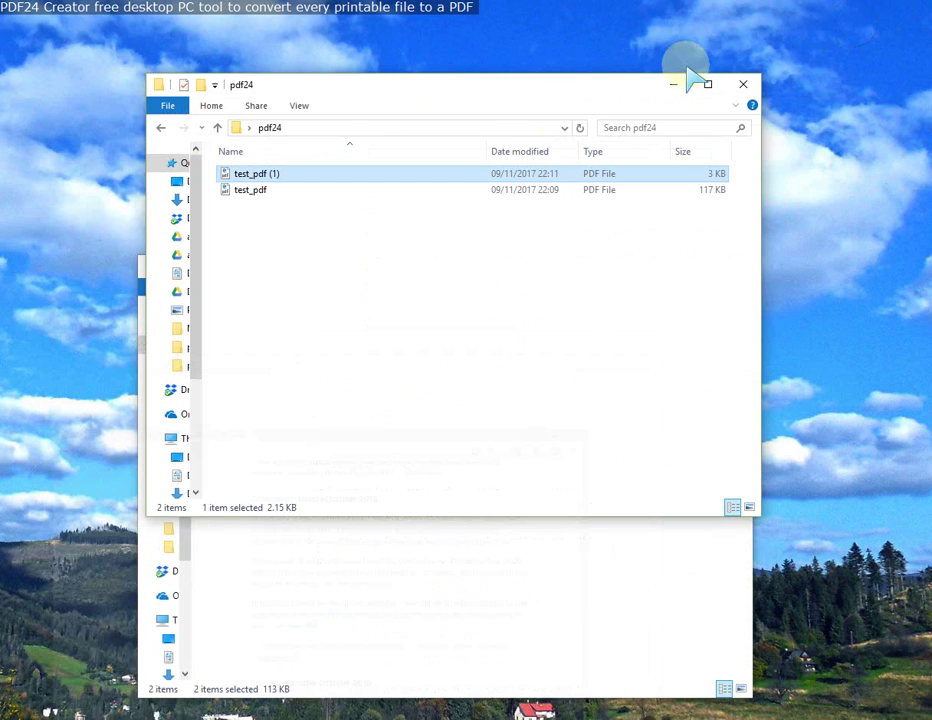
pyautogui.keyDown('ctrl'); pyautogui.click(255, 192); pyautogui.keyUp('ctrl')
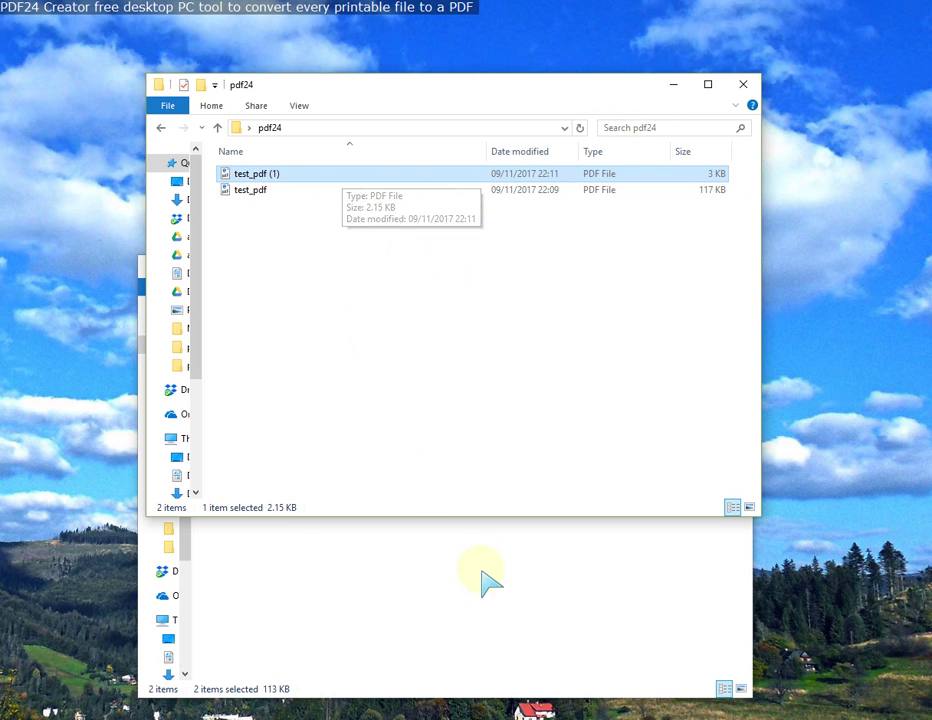
# Step: Open the two selected advent candle images from pdf24_demo in PDF24 Creator
pyautogui.click(460, 592)
pyautogui.click(271, 372)
pyautogui.keyDown('ctrl'); pyautogui.click(262, 356); pyautogui.keyUp('ctrl')
pyautogui.rightClick(268, 362)
pyautogui.click(300, 212)
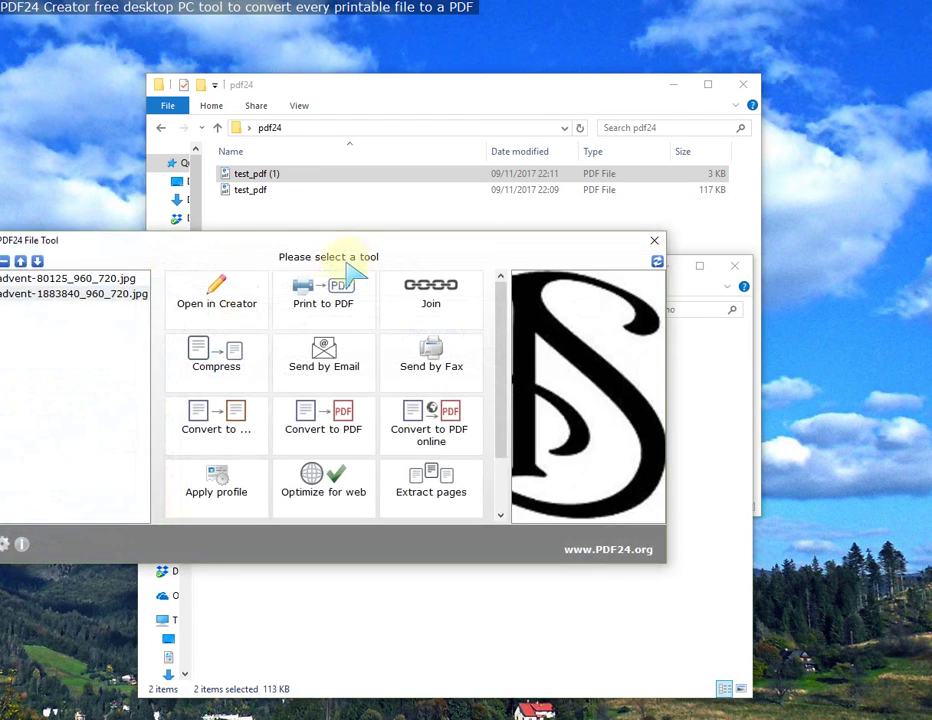
pyautogui.click(217, 303)
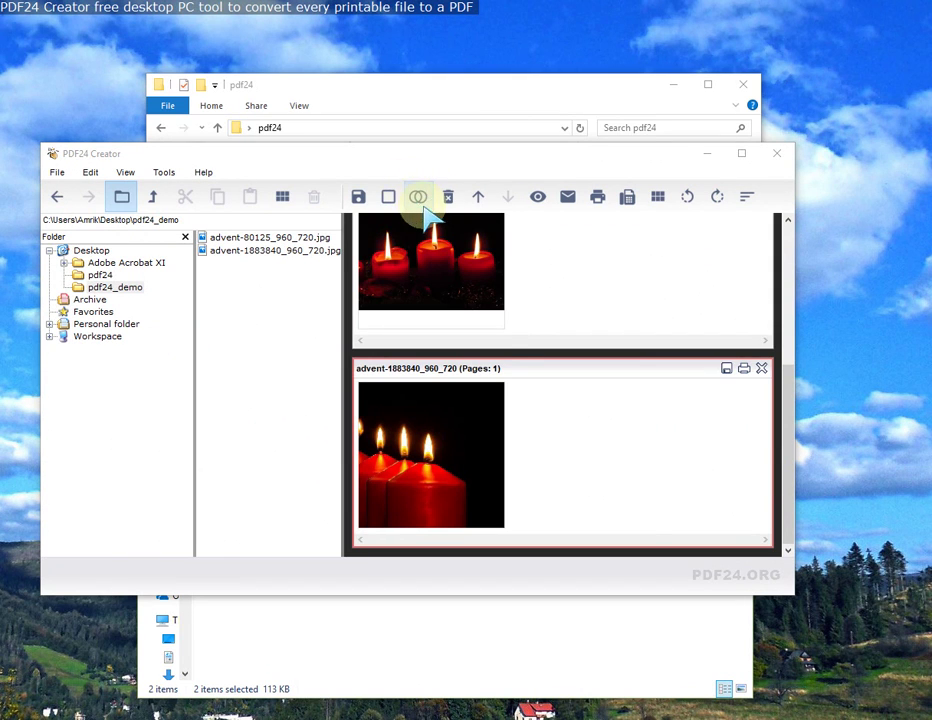
# Step: Try a first merge, then clear all loaded documents from the workspace
pyautogui.click(419, 197)
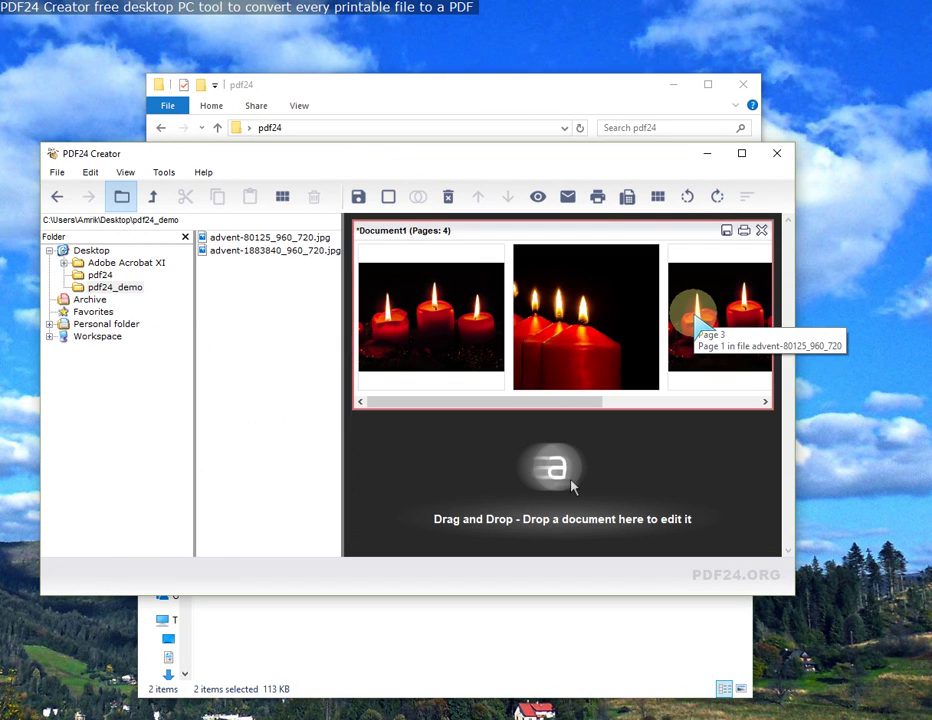
pyautogui.moveTo(524, 402); pyautogui.dragTo(645, 403)
pyautogui.click(475, 312)
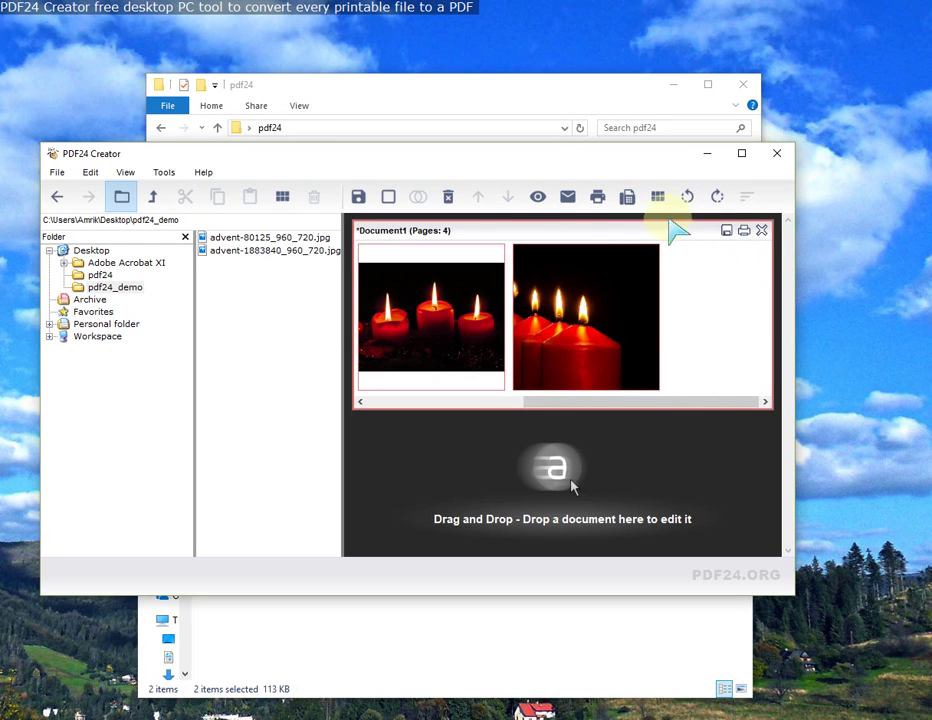
pyautogui.click(447, 197)
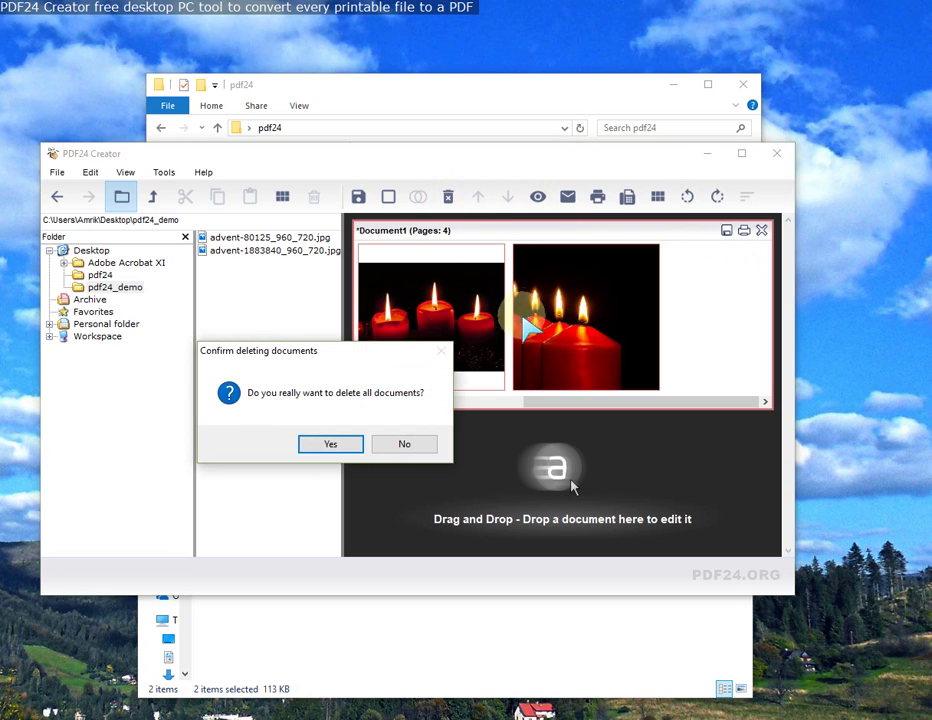
pyautogui.click(340, 443)
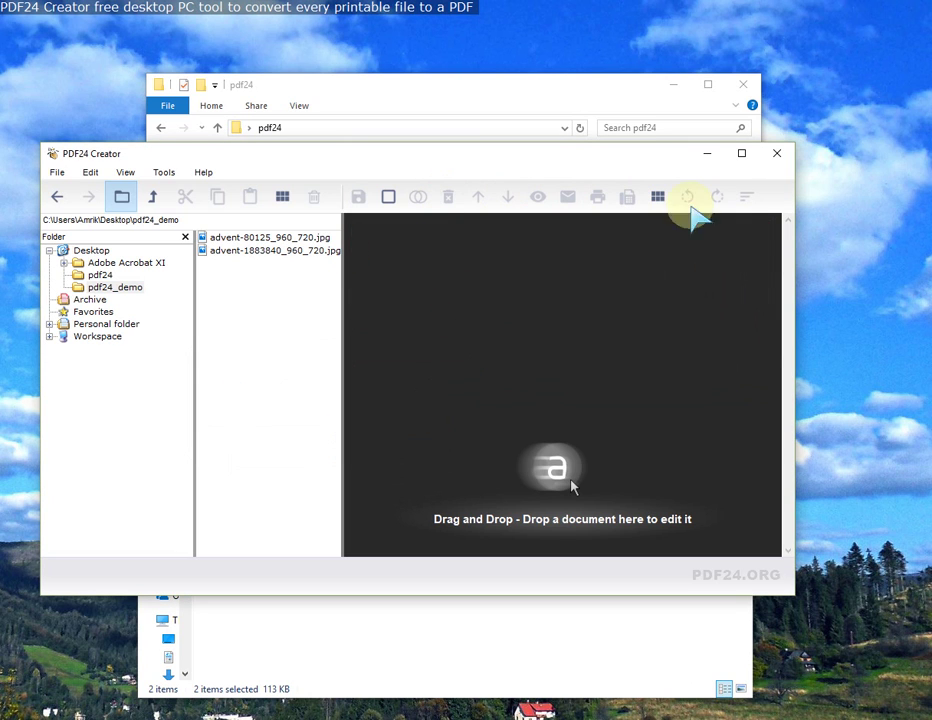
# Step: Reopen advent-80125_960_720.jpg, merge the images, and keep the three-candle page first
pyautogui.doubleClick(280, 237)
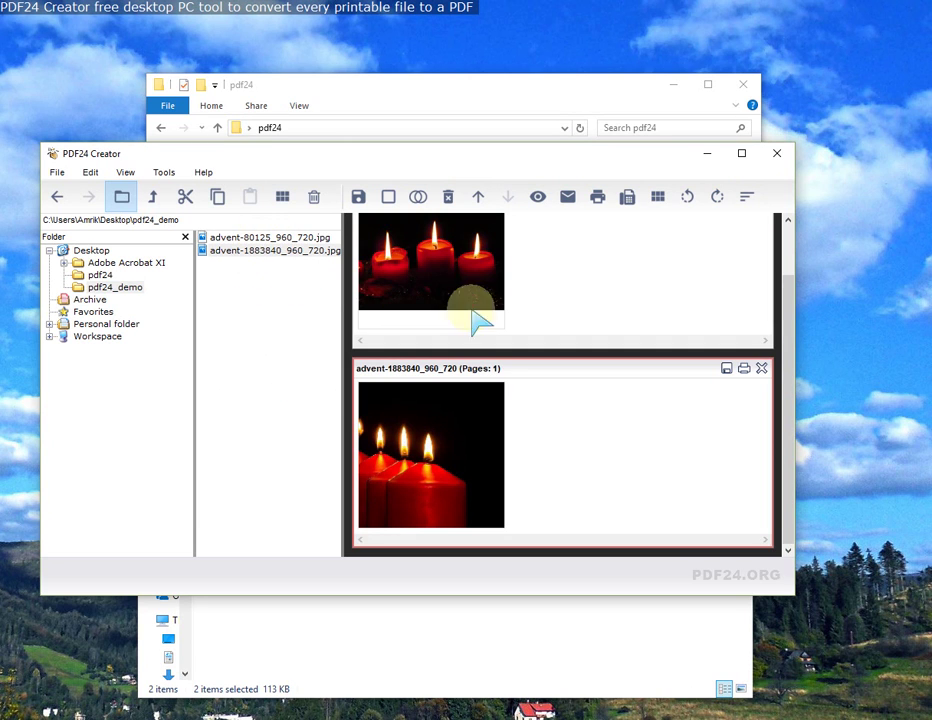
pyautogui.click(418, 196)
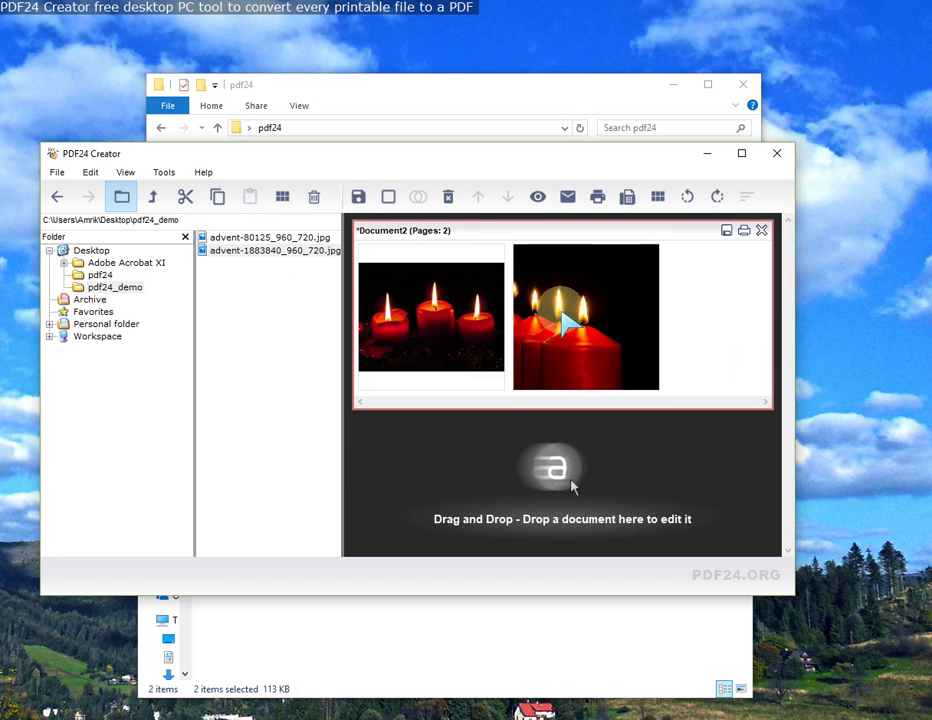
pyautogui.moveTo(566, 322); pyautogui.dragTo(426, 326)
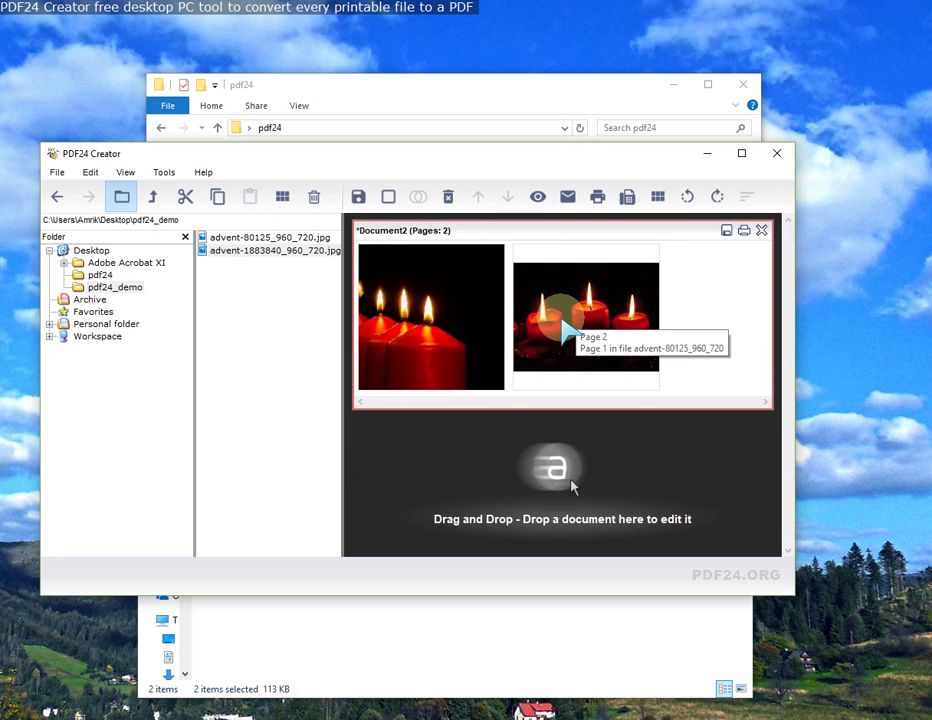
pyautogui.moveTo(566, 320); pyautogui.dragTo(427, 320)
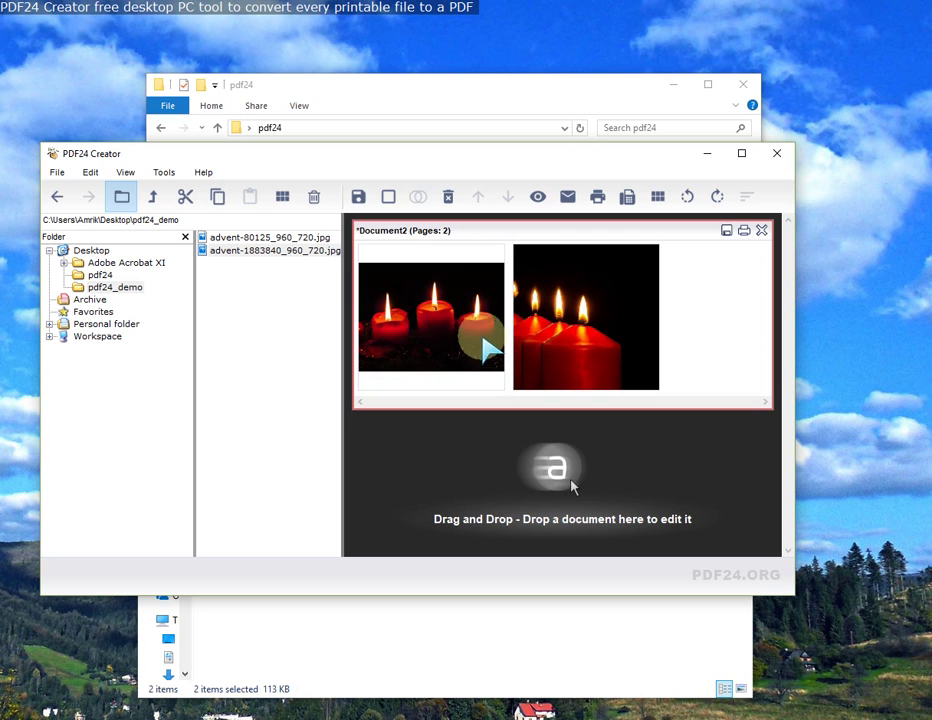
# Step: Save the merged candle document at Low PDF quality under the file name test2
pyautogui.click(357, 198)
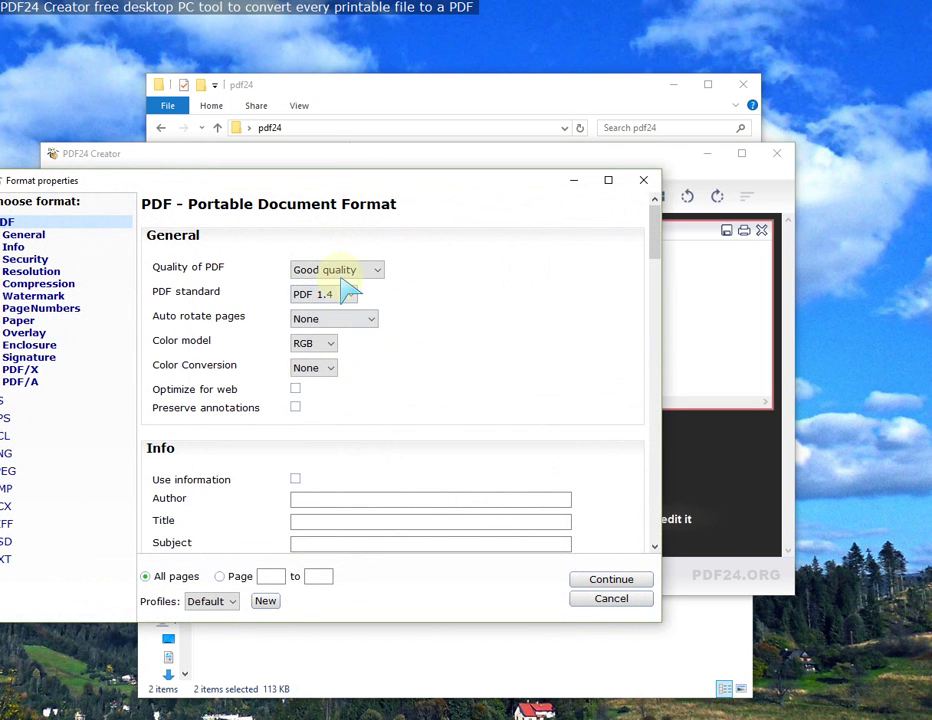
pyautogui.click(355, 274)
pyautogui.click(354, 285)
pyautogui.scroll(-1, 545, 468)
pyautogui.scroll(-3, 545, 472)
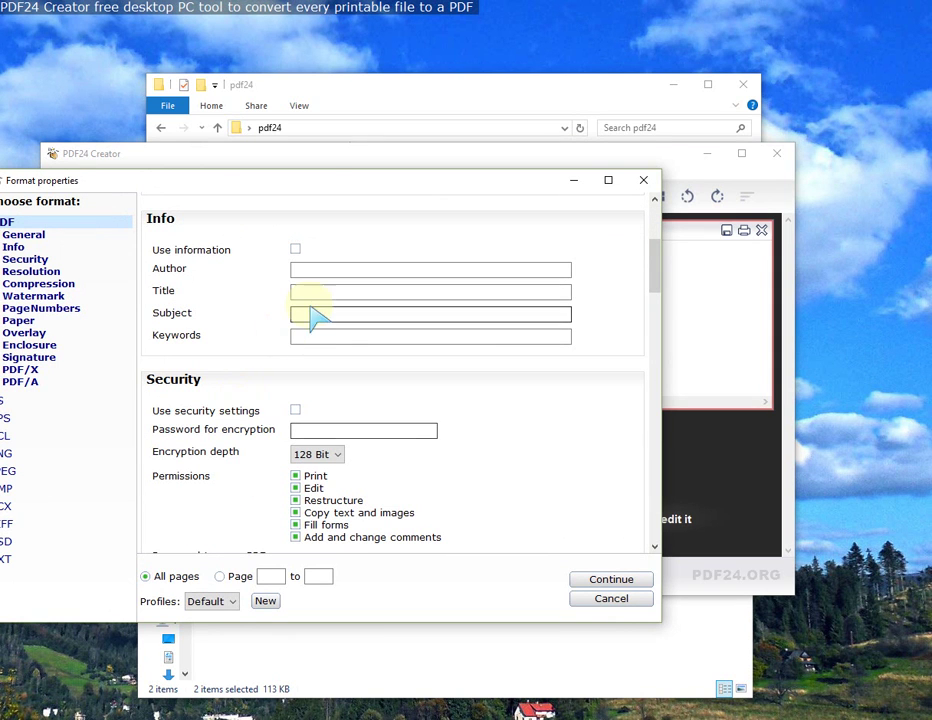
pyautogui.click(605, 580)
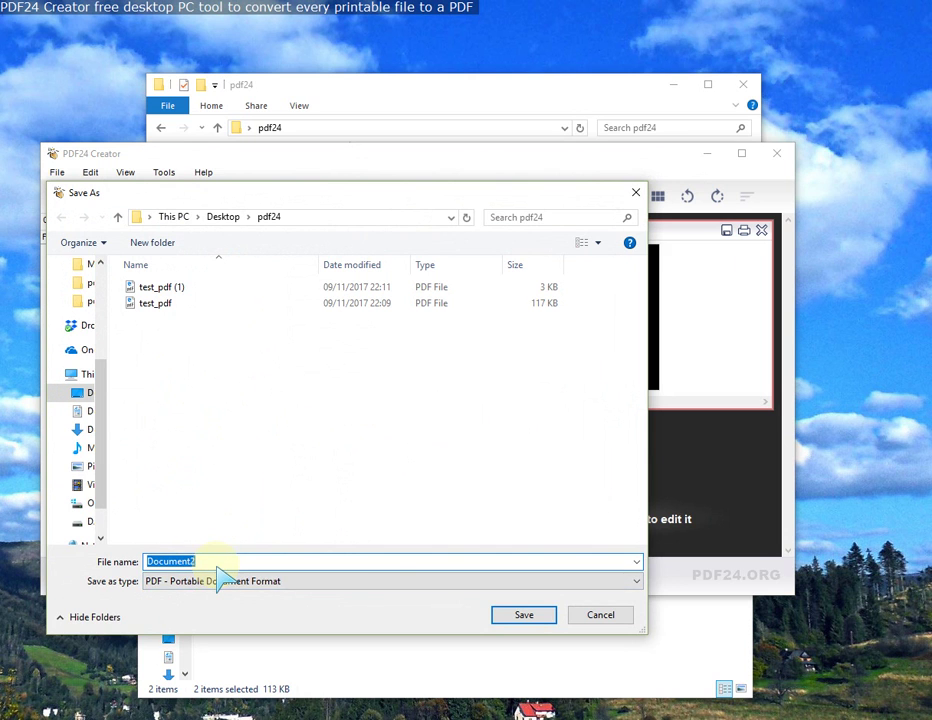
pyautogui.write('test2')
pyautogui.press('Return')
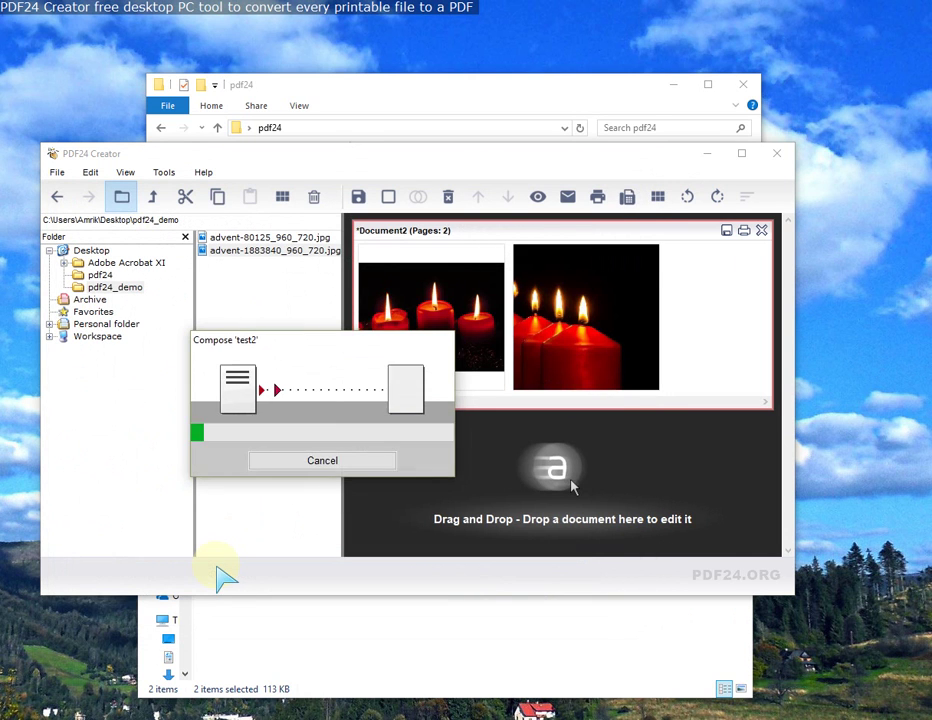
# Step: Close PDF24 Creator and open test2.pdf in the PDF24 tools from Explorer
pyautogui.click(776, 153)
pyautogui.click(348, 240)
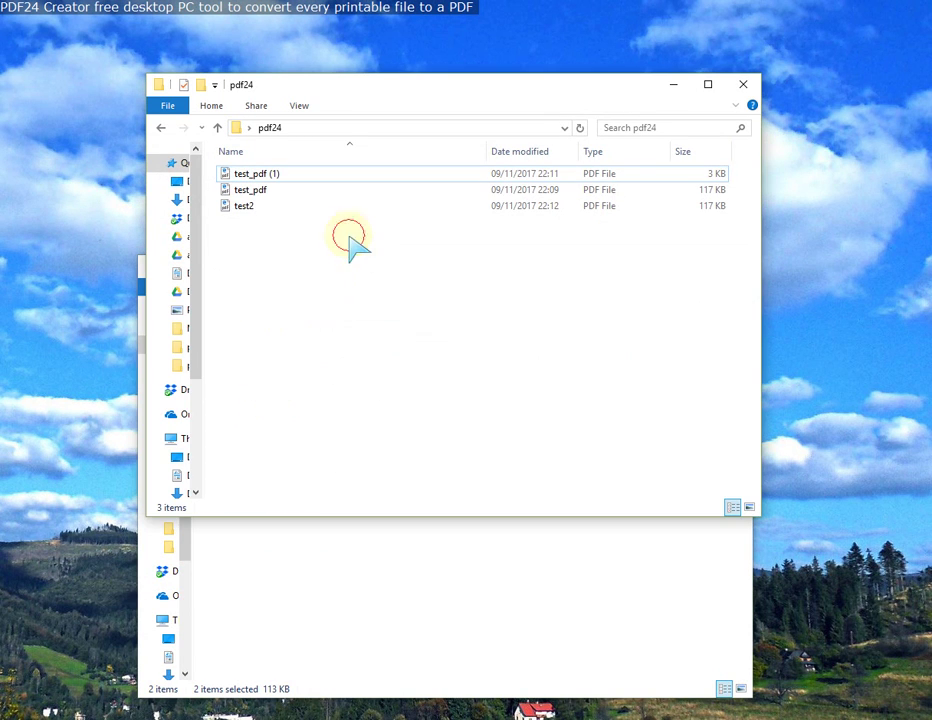
pyautogui.click(250, 207)
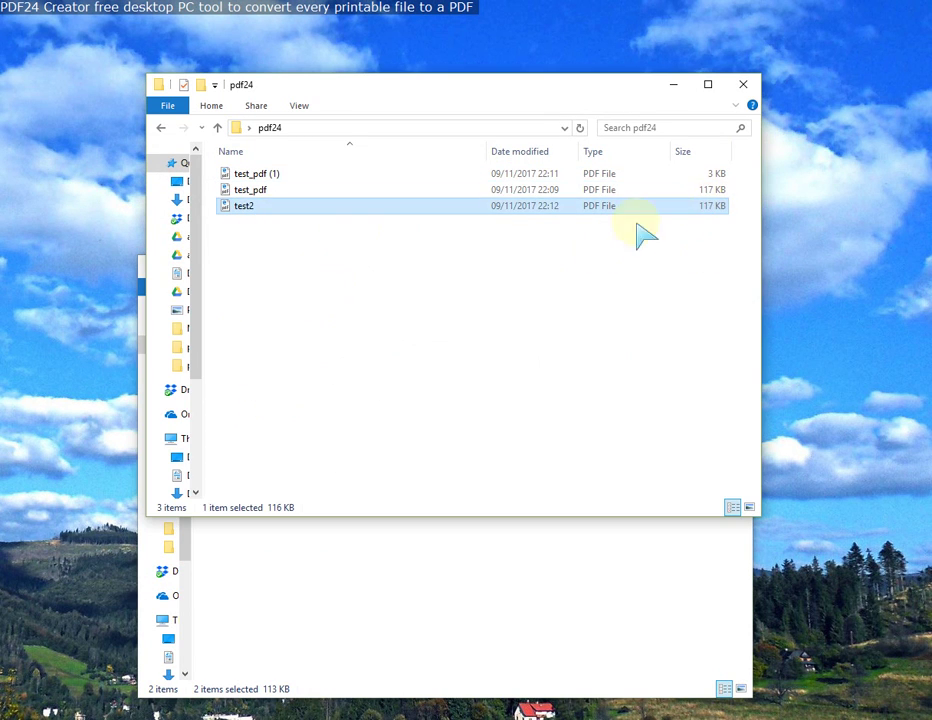
pyautogui.rightClick(263, 212)
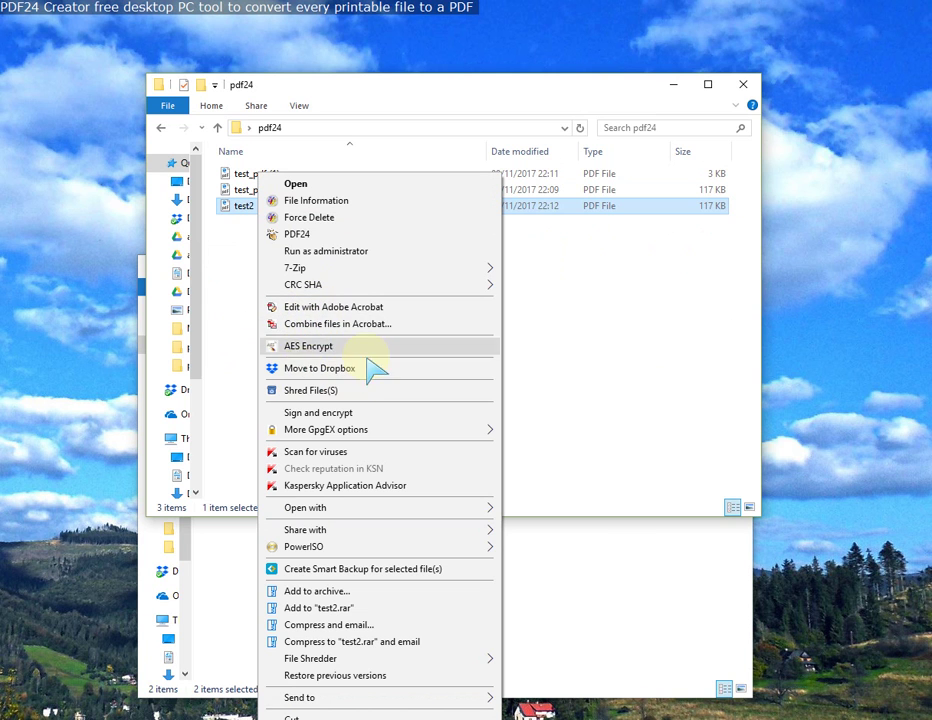
pyautogui.click(297, 234)
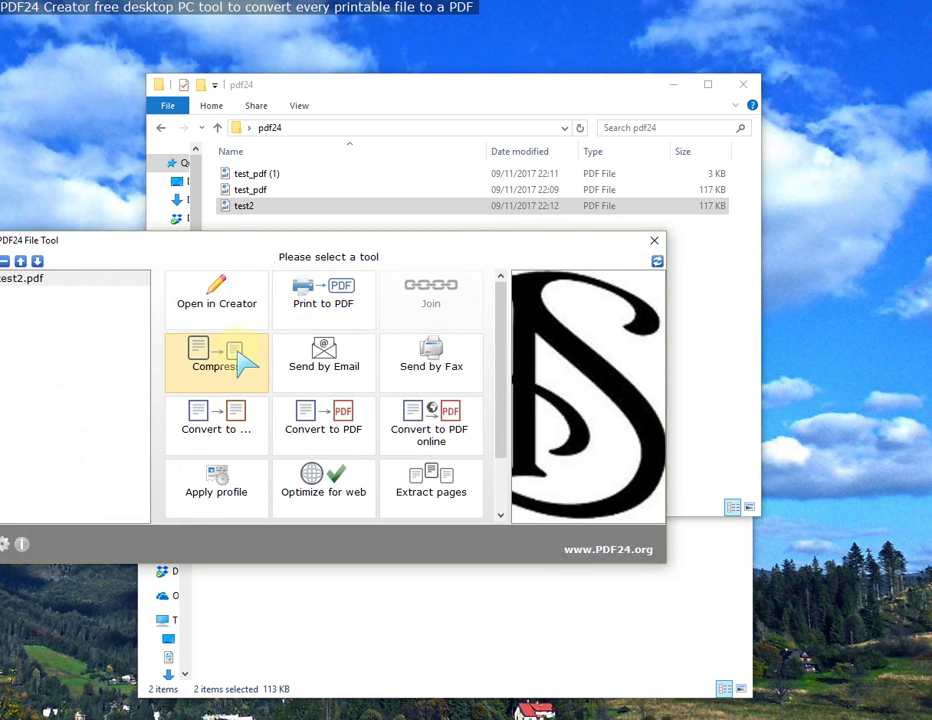
# Step: Compress test2.pdf and save the compressed copy into the pdf24 folder
pyautogui.click(230, 366)
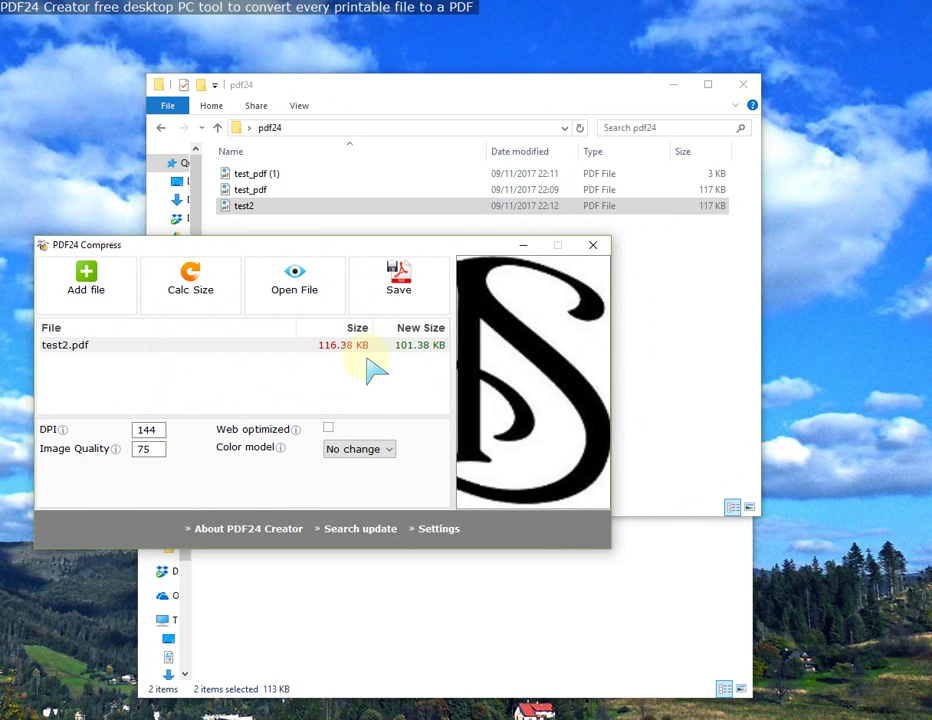
pyautogui.click(392, 272)
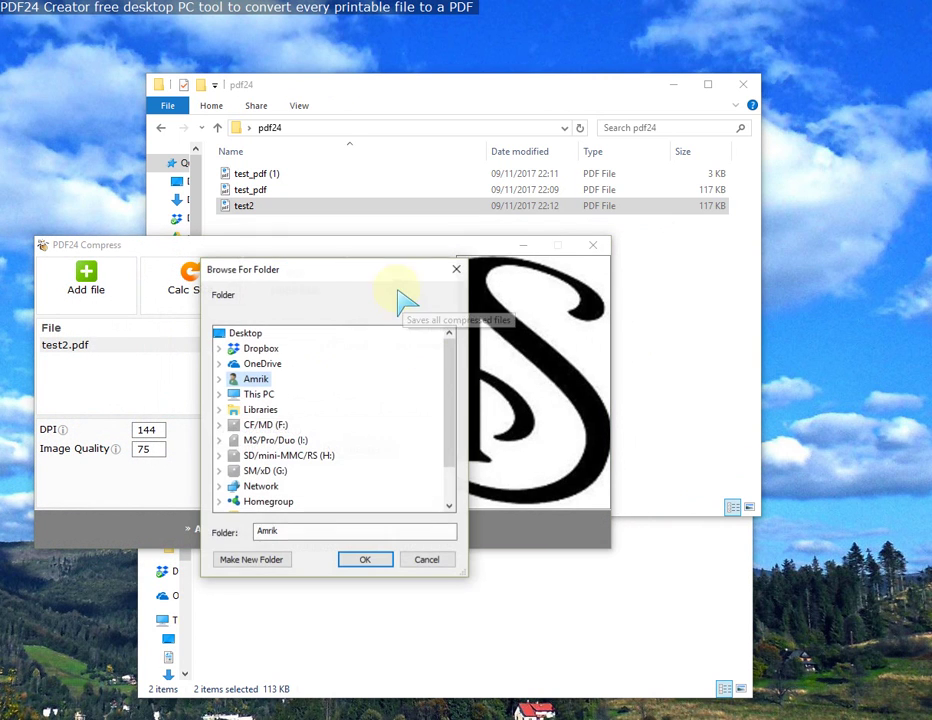
pyautogui.scroll(-1, 328, 500)
pyautogui.click(262, 487)
pyautogui.click(358, 560)
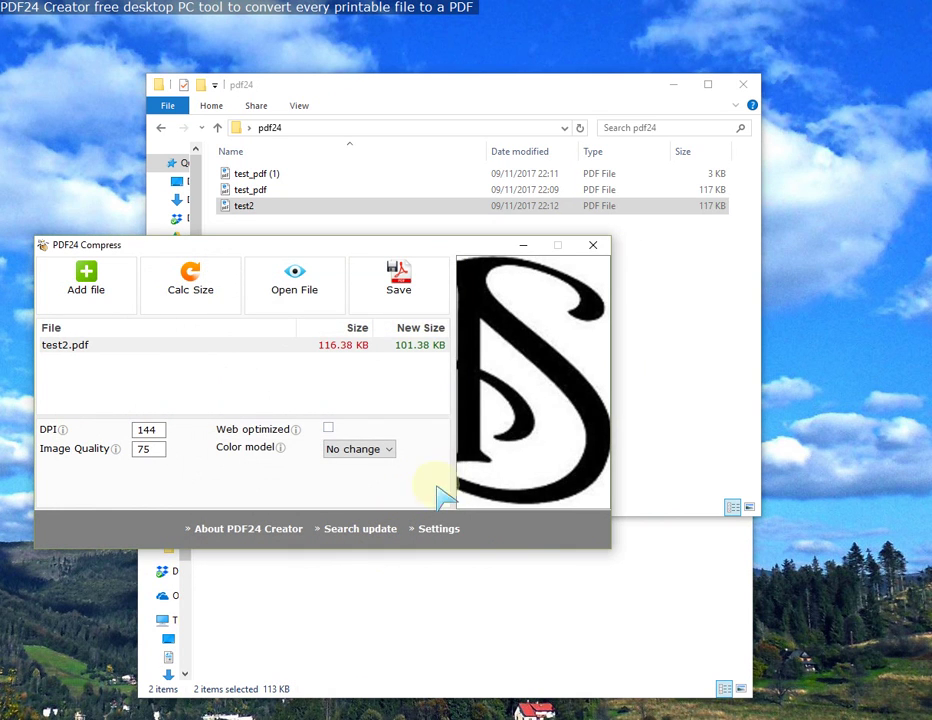
# Step: Close the Compress window, then view test2 (1).pdf in Edge and close it
pyautogui.click(594, 247)
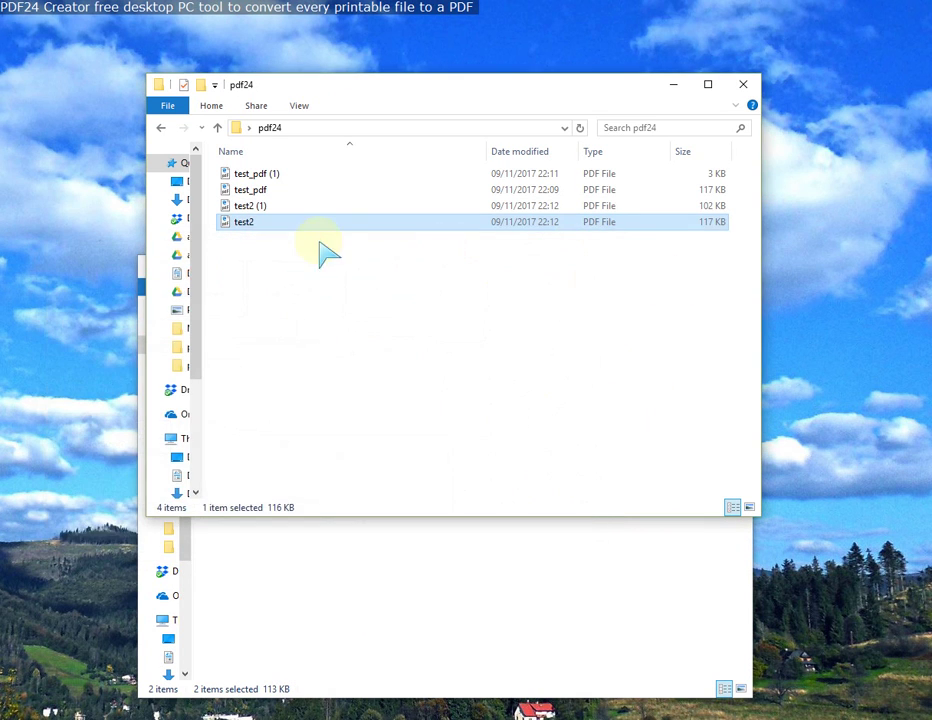
pyautogui.click(252, 207)
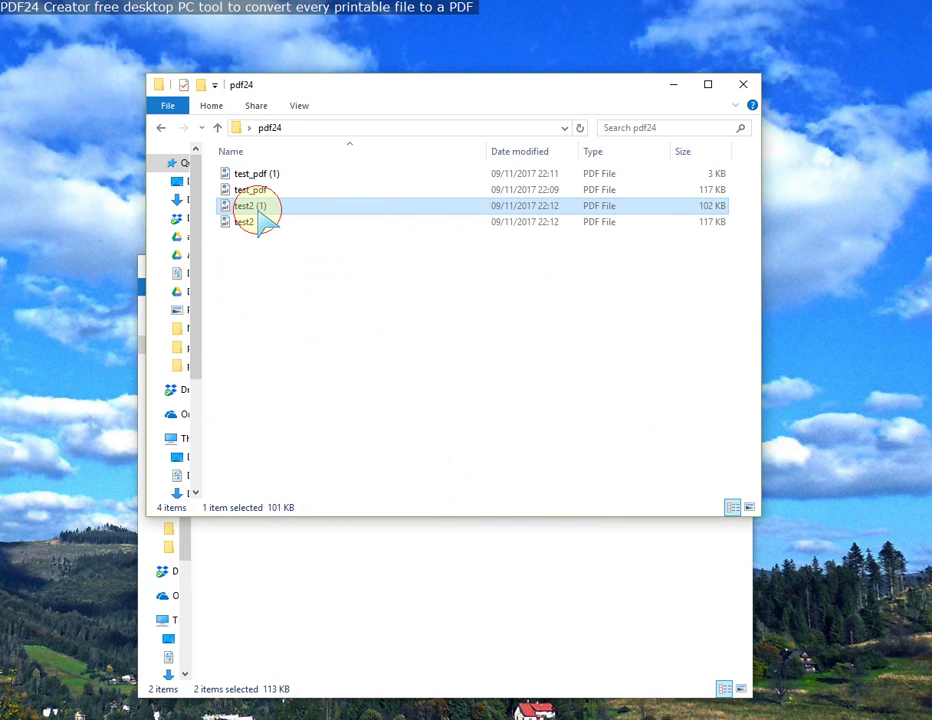
pyautogui.doubleClick(252, 207)
pyautogui.scroll(-1, 448, 330)
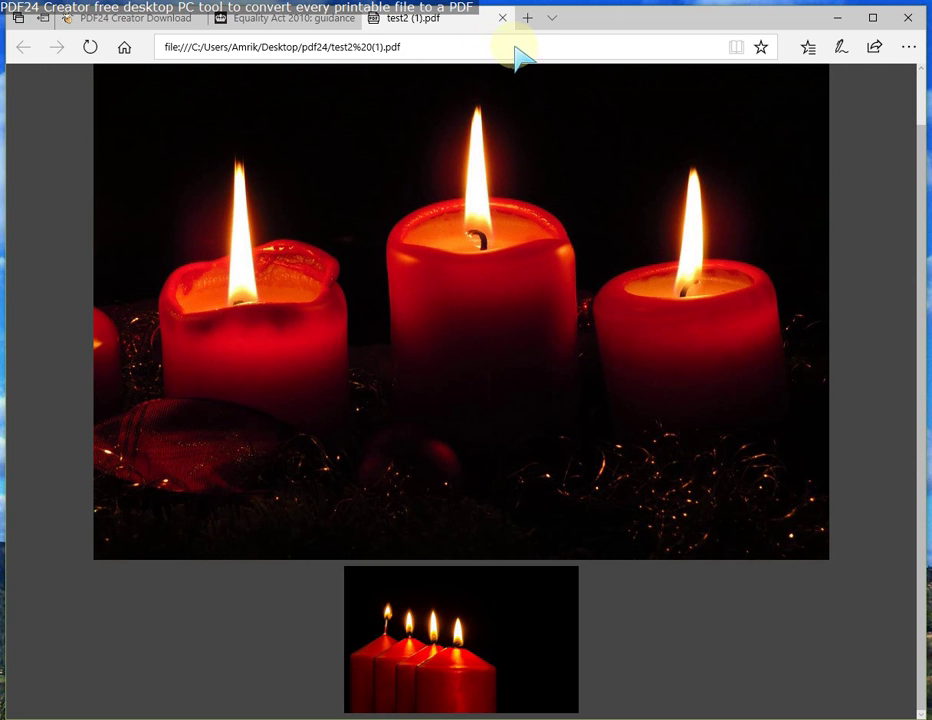
pyautogui.click(503, 19)
pyautogui.click(840, 20)
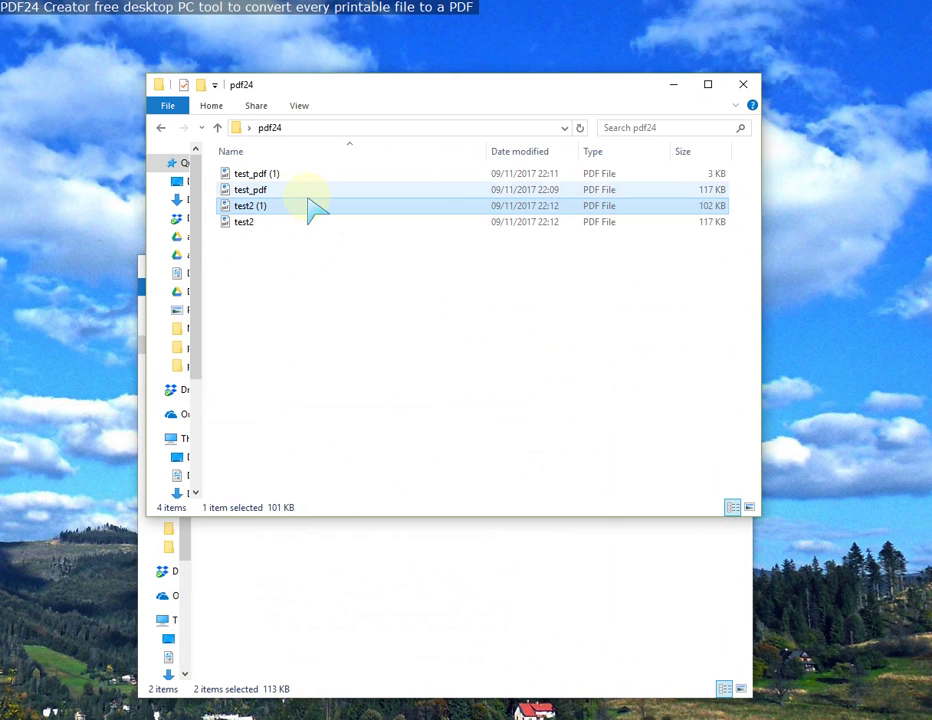
# Step: Open the original test2.pdf in Edge to compare its candle pages
pyautogui.click(714, 223)
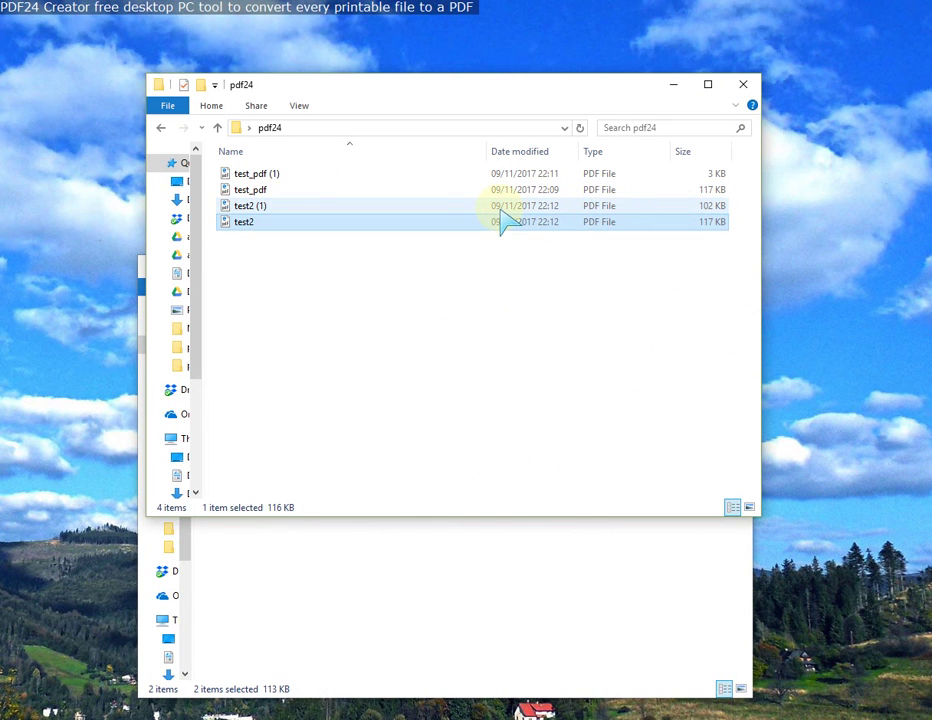
pyautogui.doubleClick(316, 223)
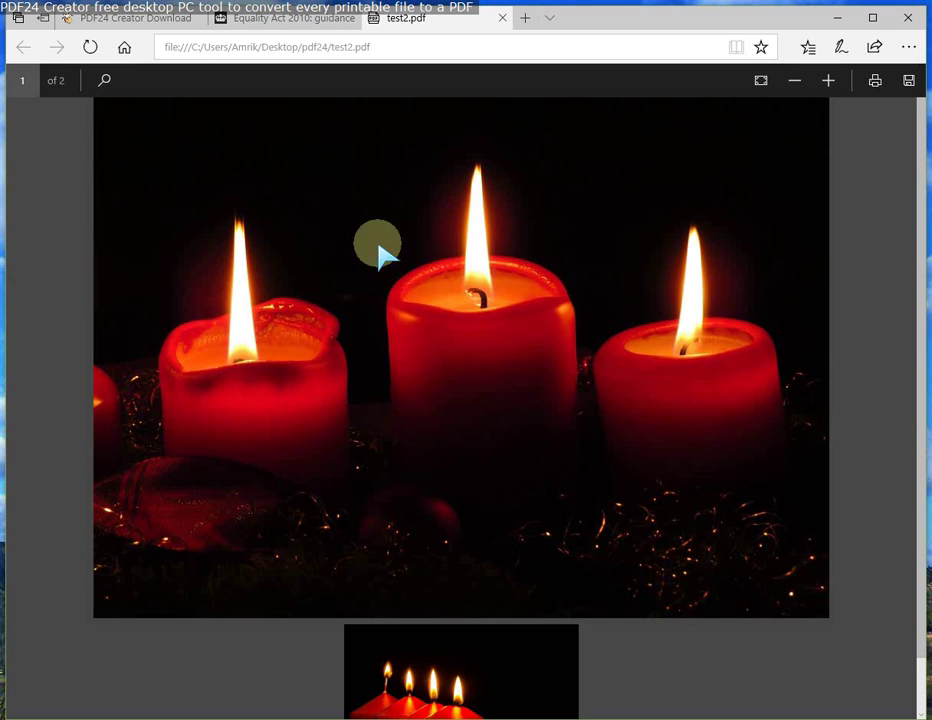
pyautogui.scroll(1, 484, 330)
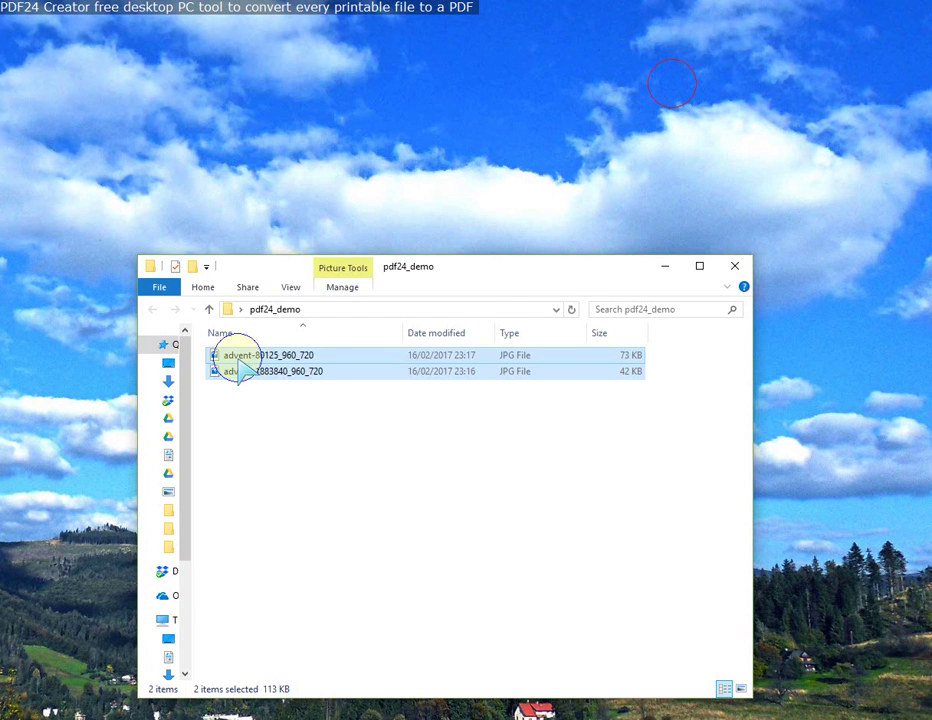
# Step: Send both selected advent JPGs to PDF24 and open them in Creator
pyautogui.rightClick(236, 367)
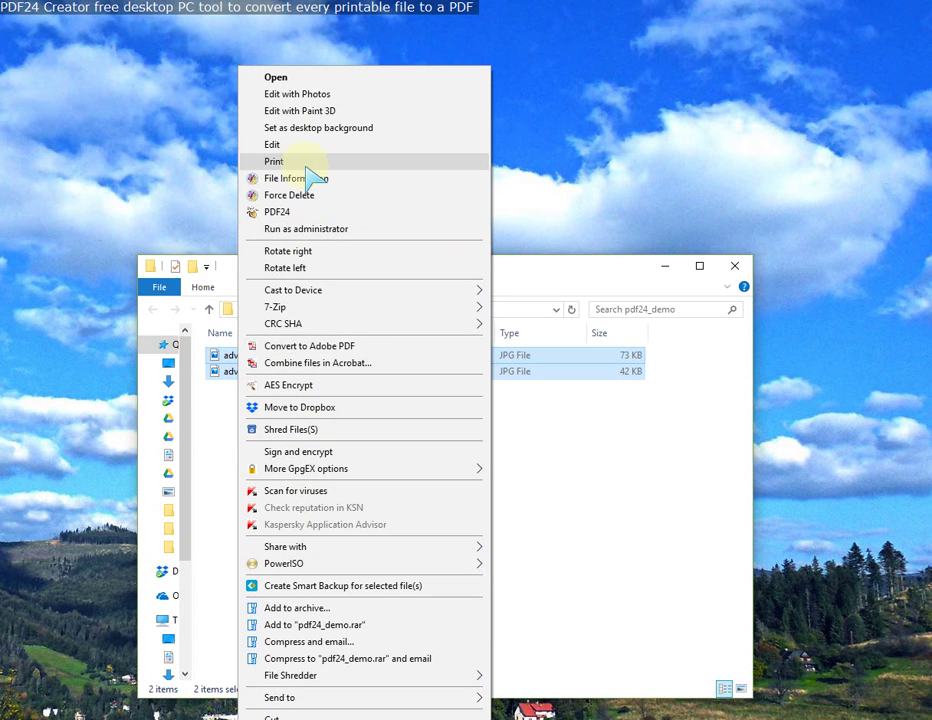
pyautogui.click(287, 211)
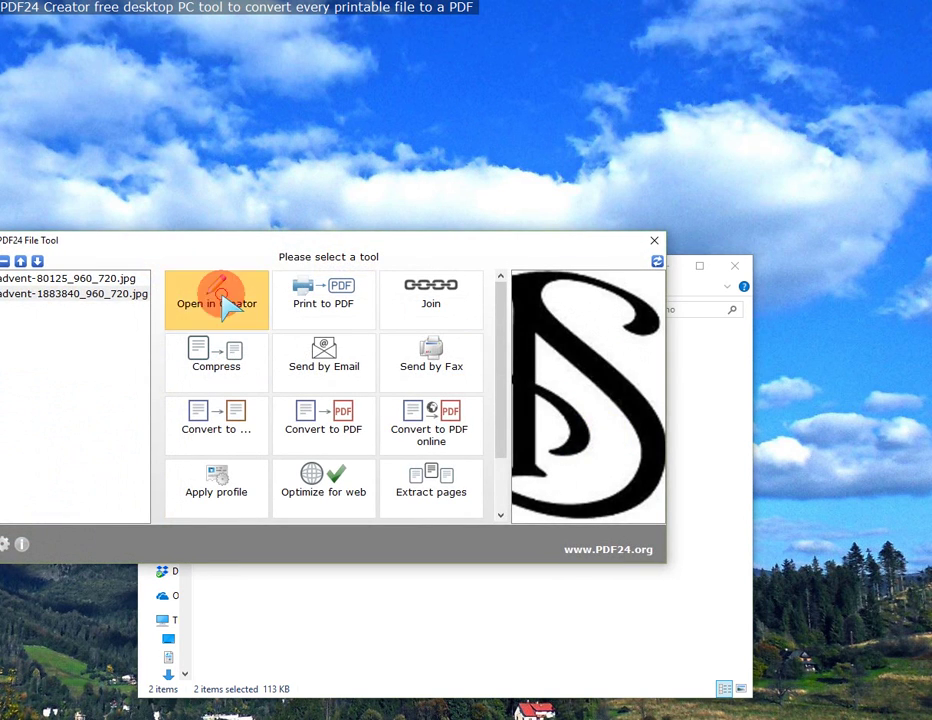
pyautogui.click(229, 310)
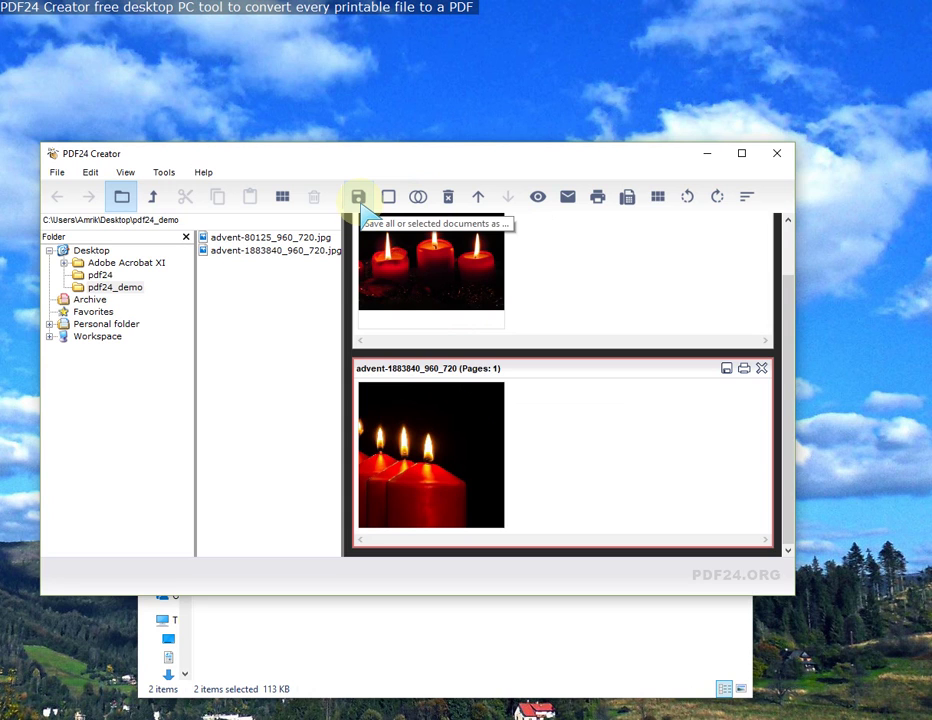
# Step: Save all open documents in JPEG format to the pdf24_demo folder
pyautogui.click(359, 198)
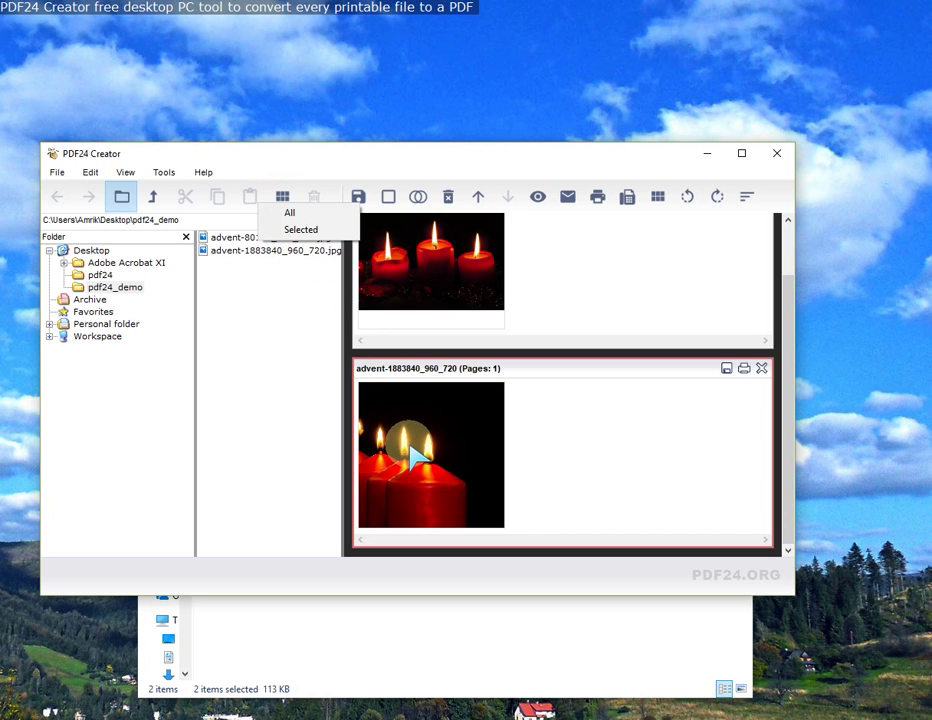
pyautogui.click(290, 213)
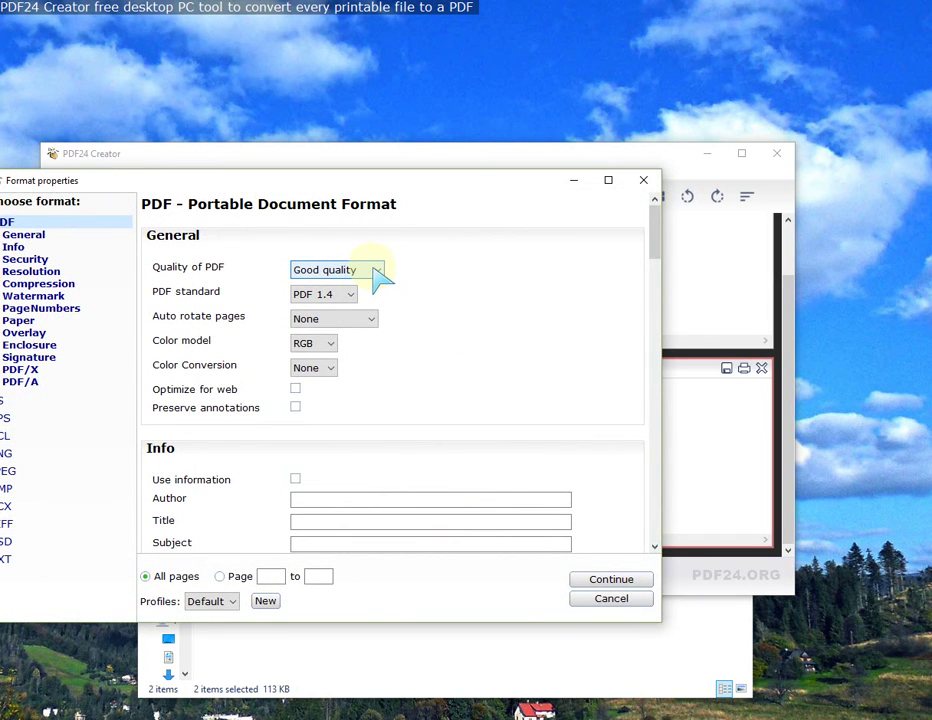
pyautogui.click(9, 471)
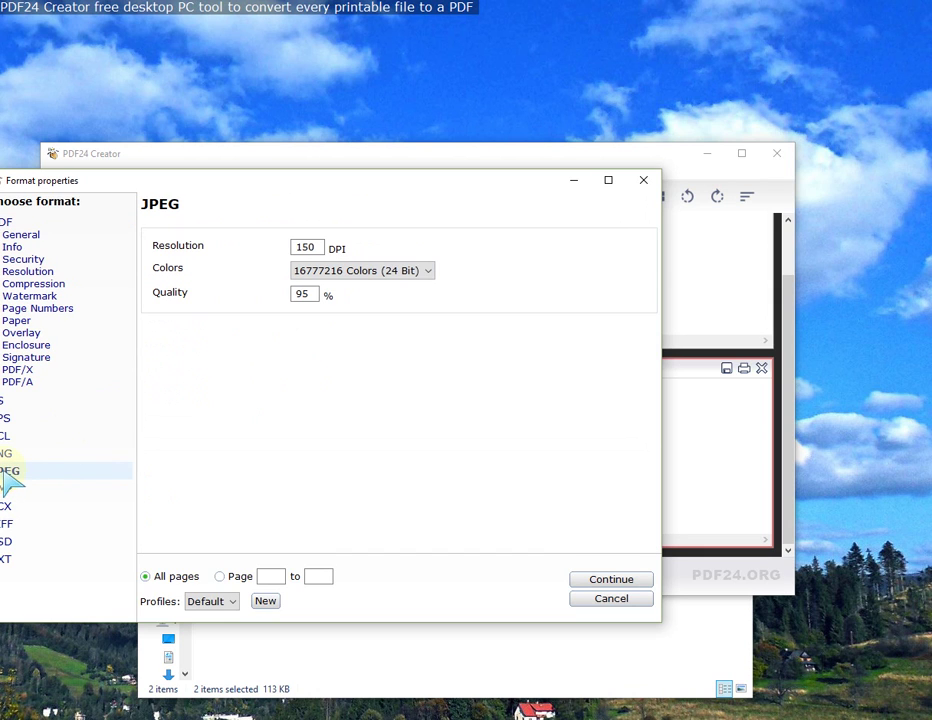
pyautogui.click(6, 455)
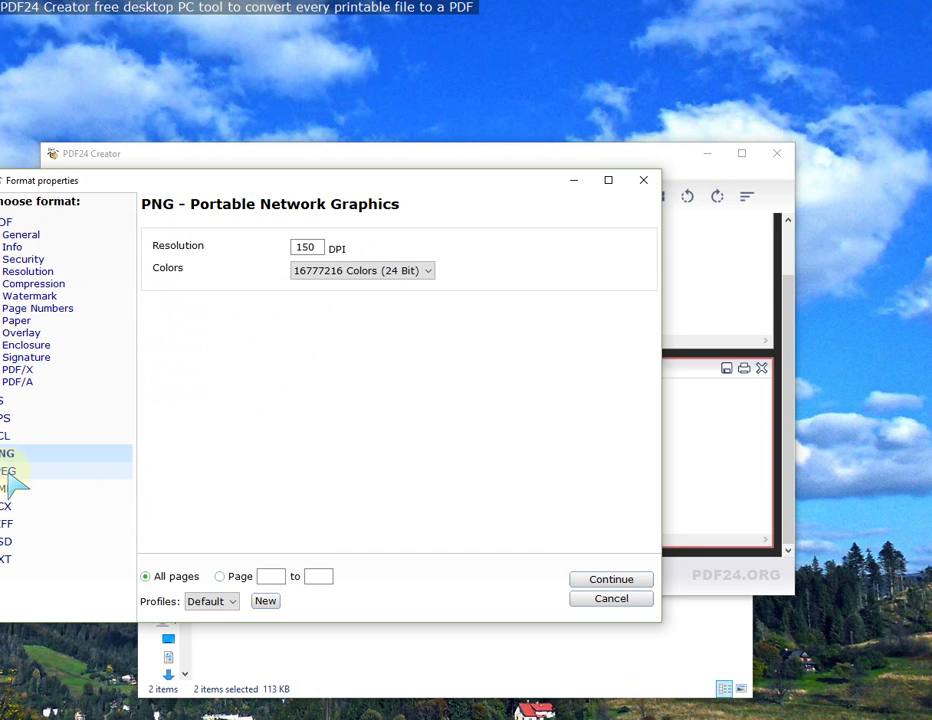
pyautogui.click(9, 471)
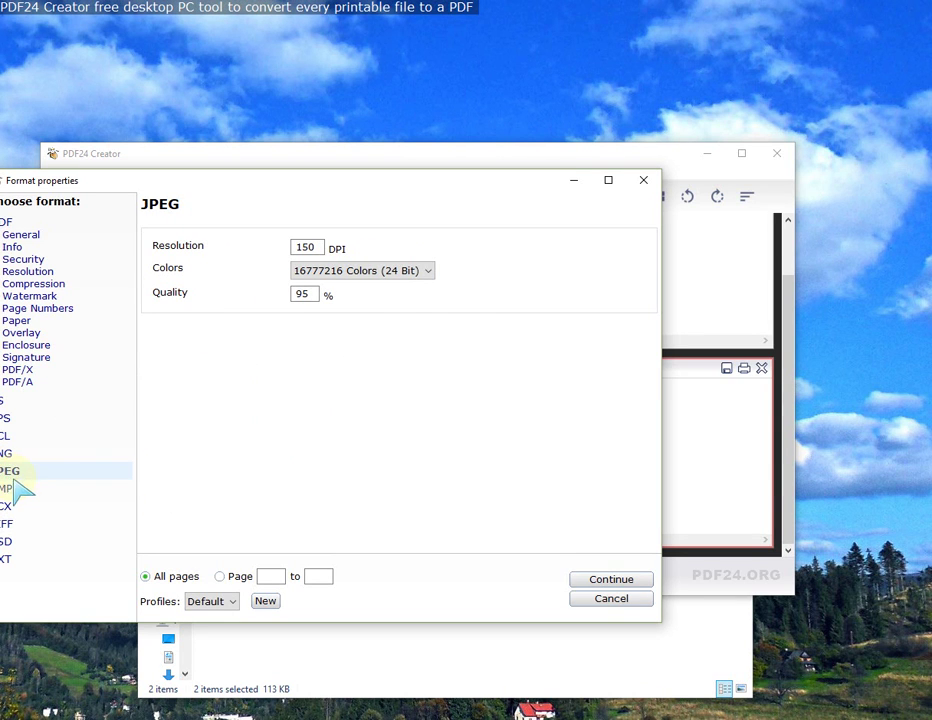
pyautogui.click(613, 588)
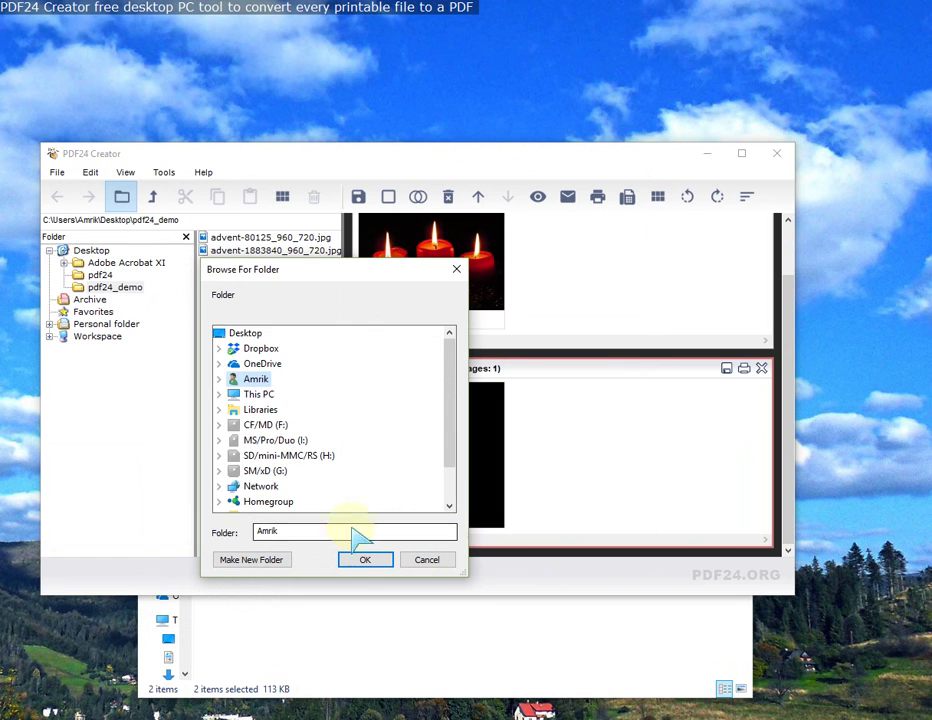
pyautogui.scroll(-1, 370, 499)
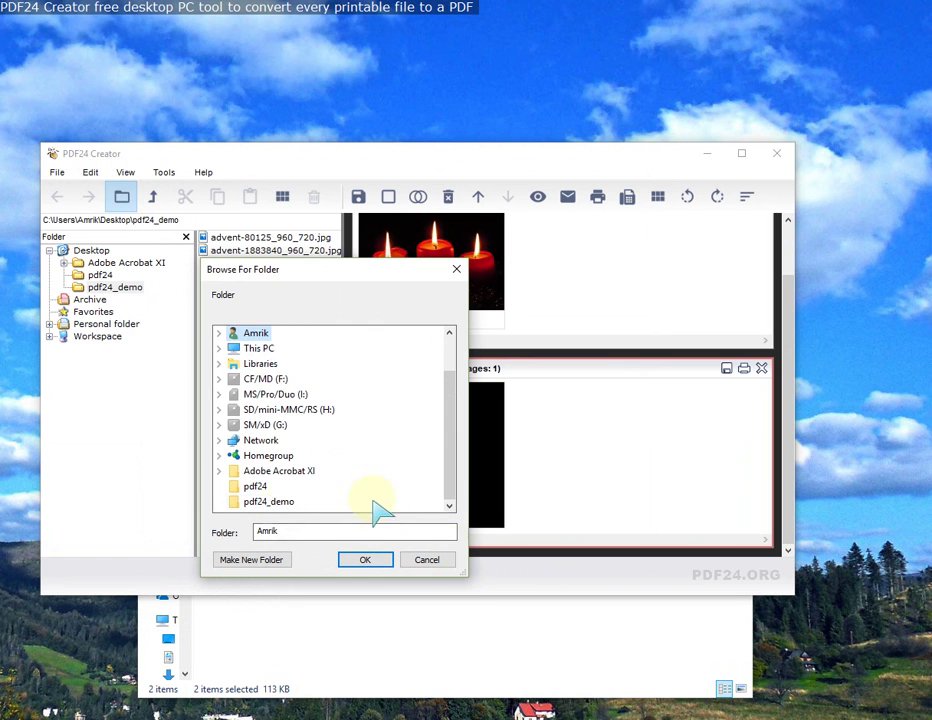
pyautogui.click(270, 501)
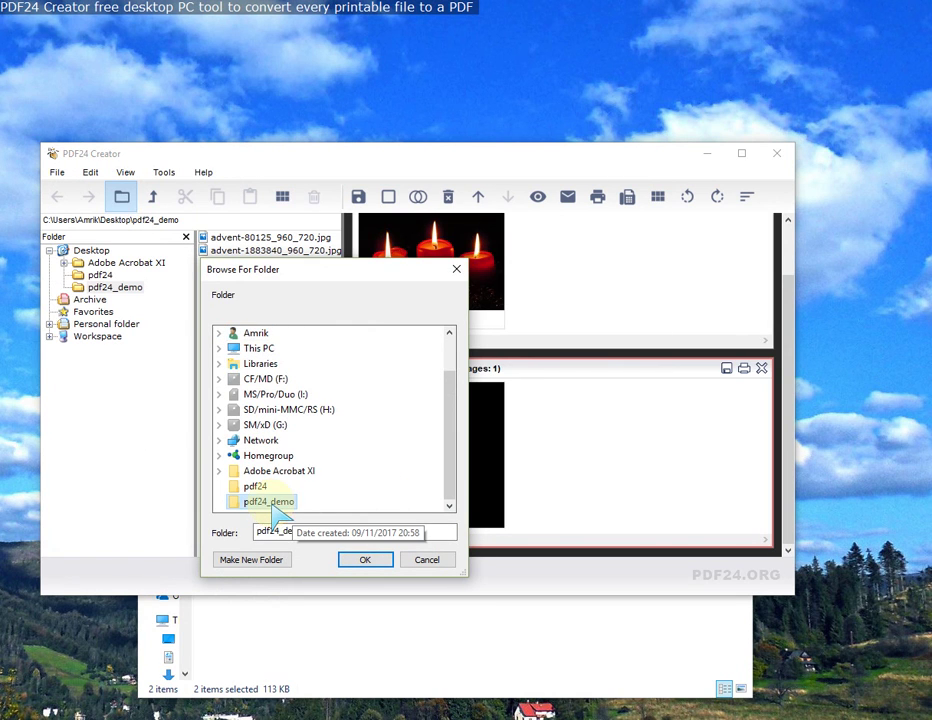
pyautogui.click(362, 561)
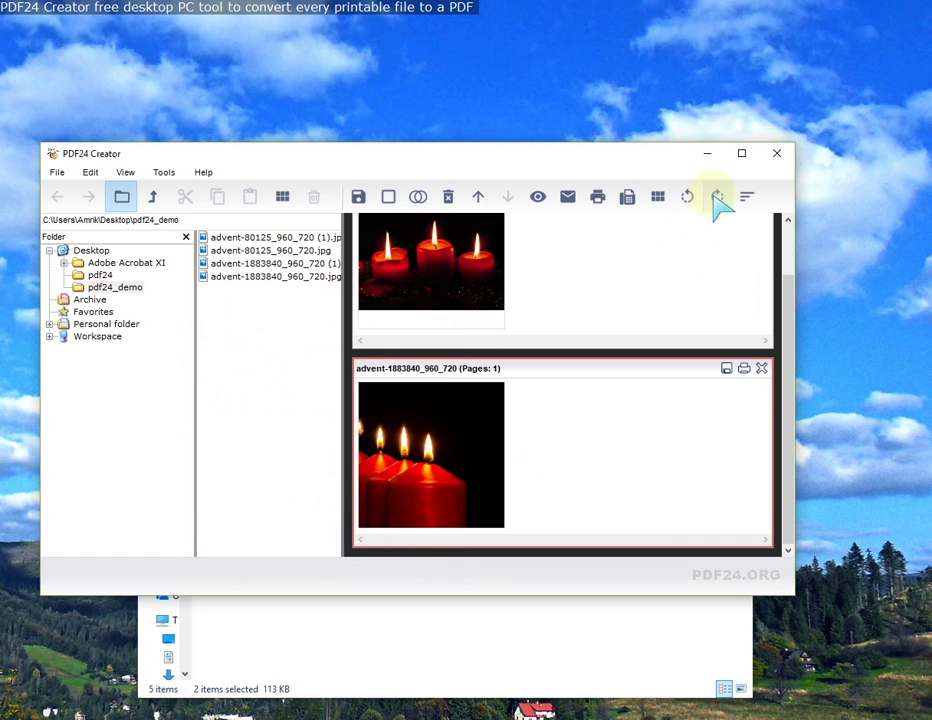
# Step: Minimise Creator and send the two original candle photos in pdf24_demo to PDF24
pyautogui.click(708, 154)
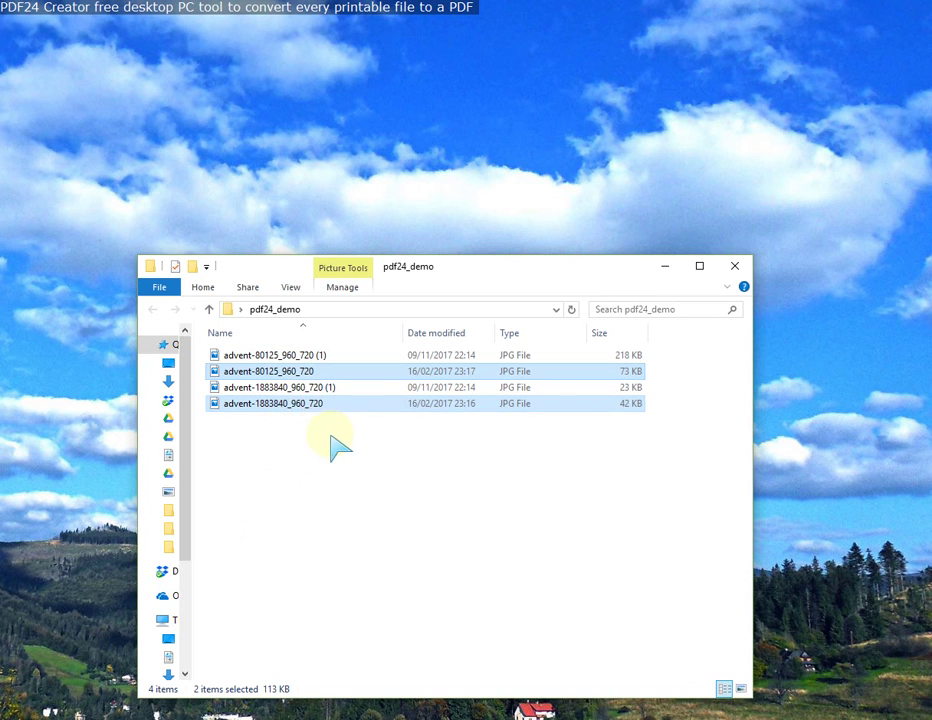
pyautogui.rightClick(297, 369)
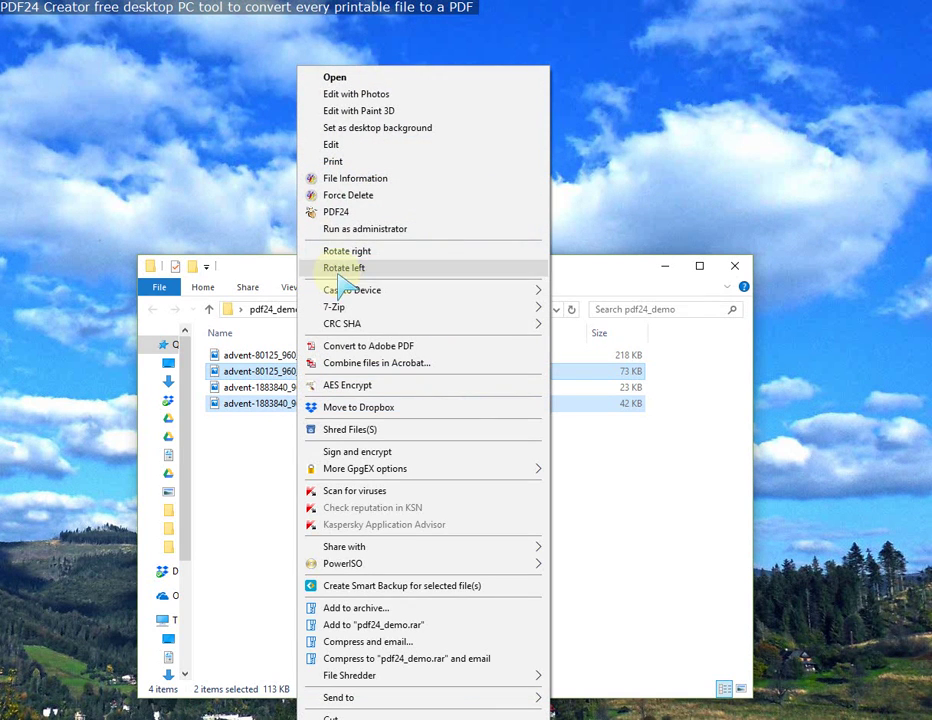
pyautogui.click(337, 214)
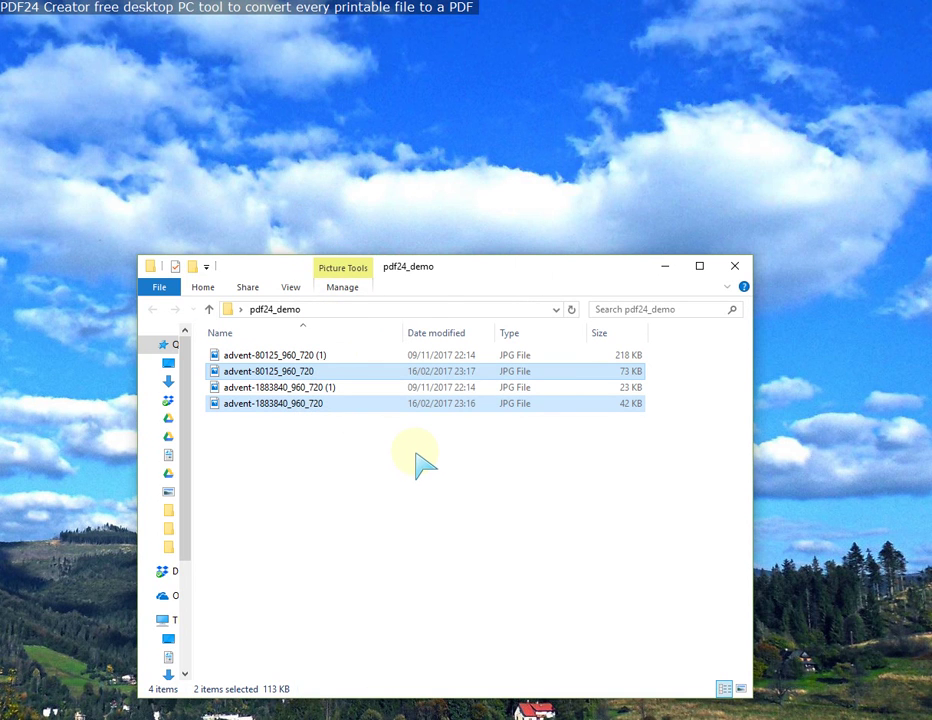
# Step: Open both candle photos in PDF24 Creator and merge them into one document
pyautogui.click(243, 310)
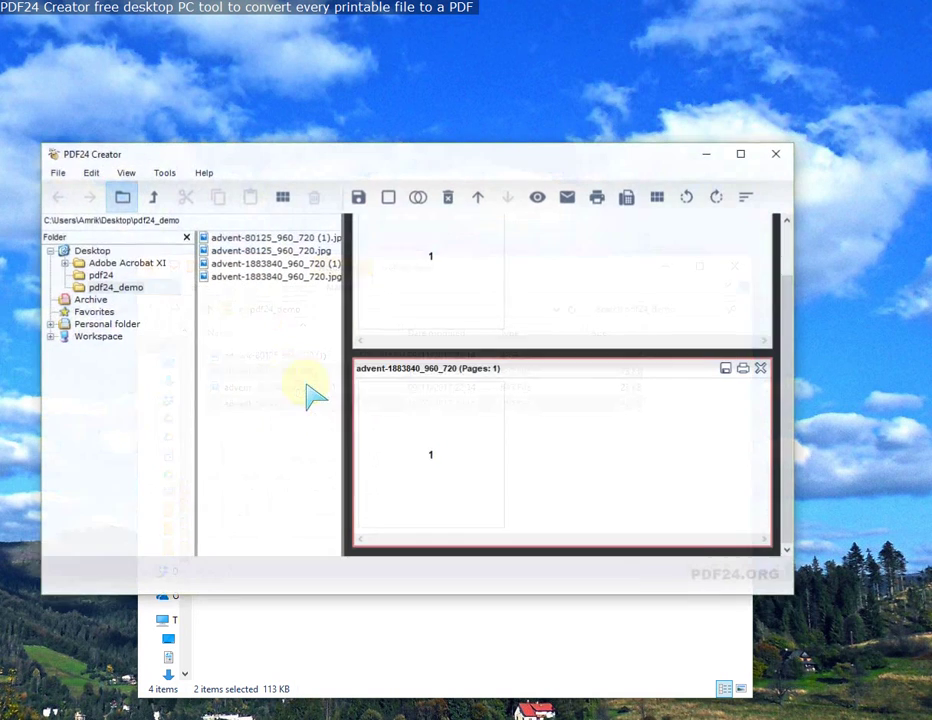
pyautogui.scroll(2, 651, 360)
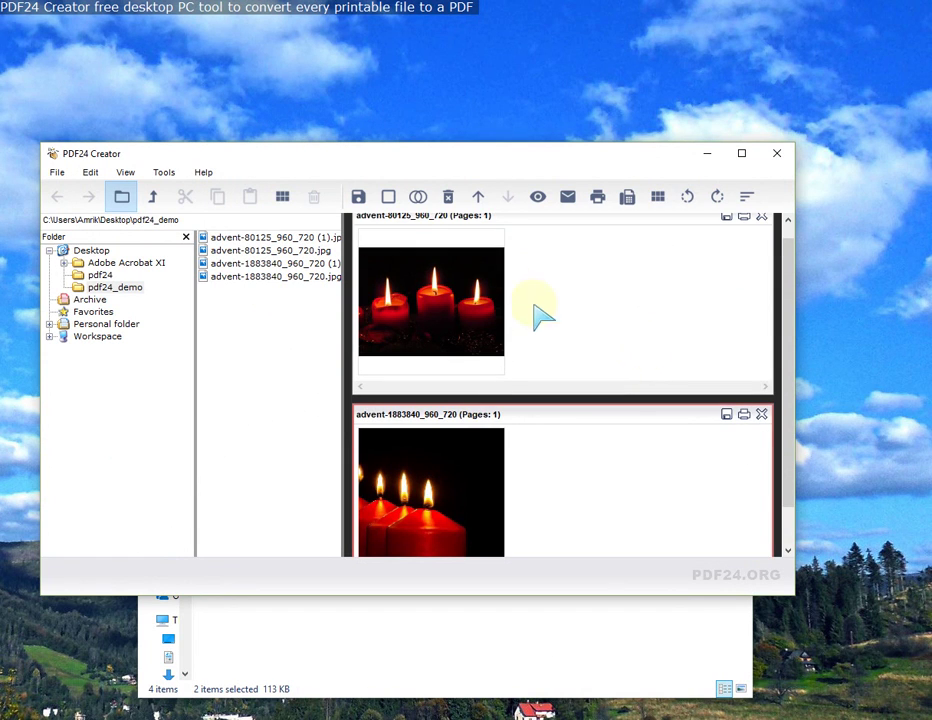
pyautogui.click(418, 196)
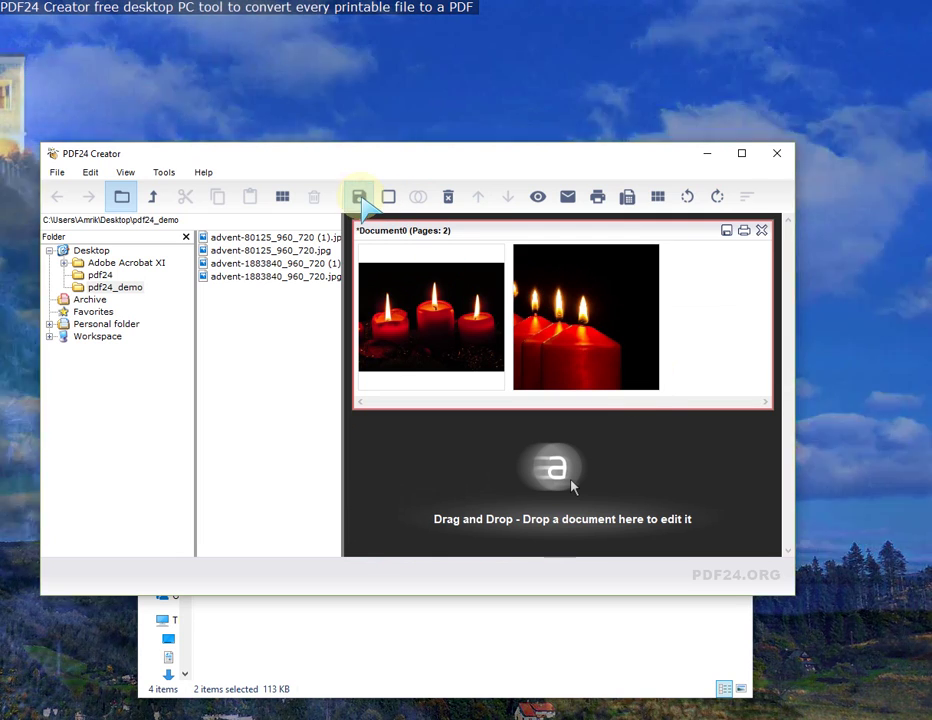
# Step: Save the merged document in JPEG format as test_pics
pyautogui.click(358, 196)
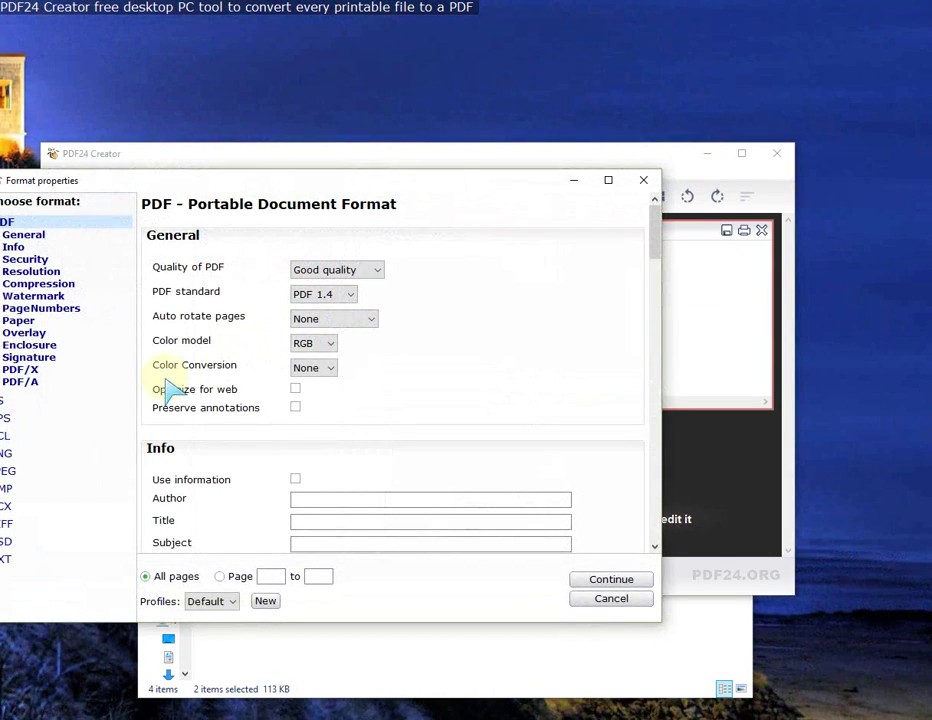
pyautogui.click(12, 470)
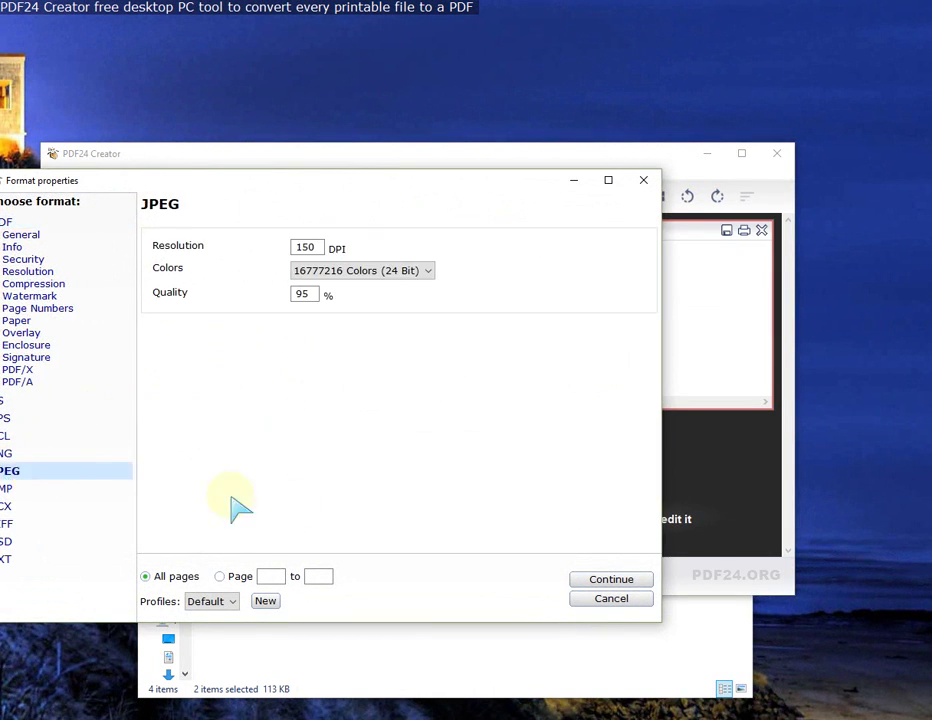
pyautogui.click(600, 580)
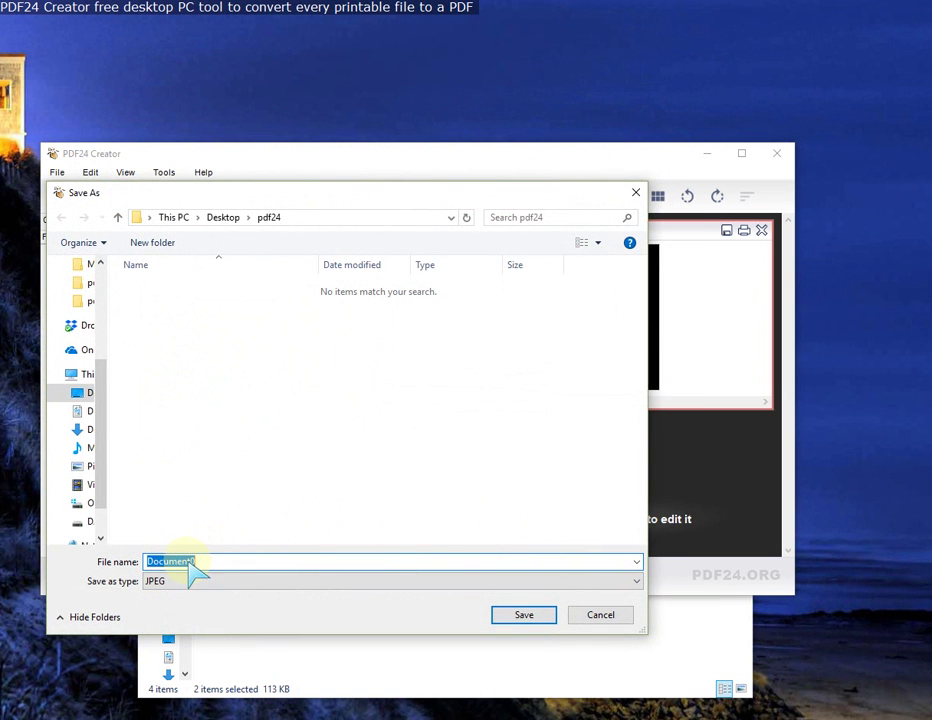
pyautogui.write('t')
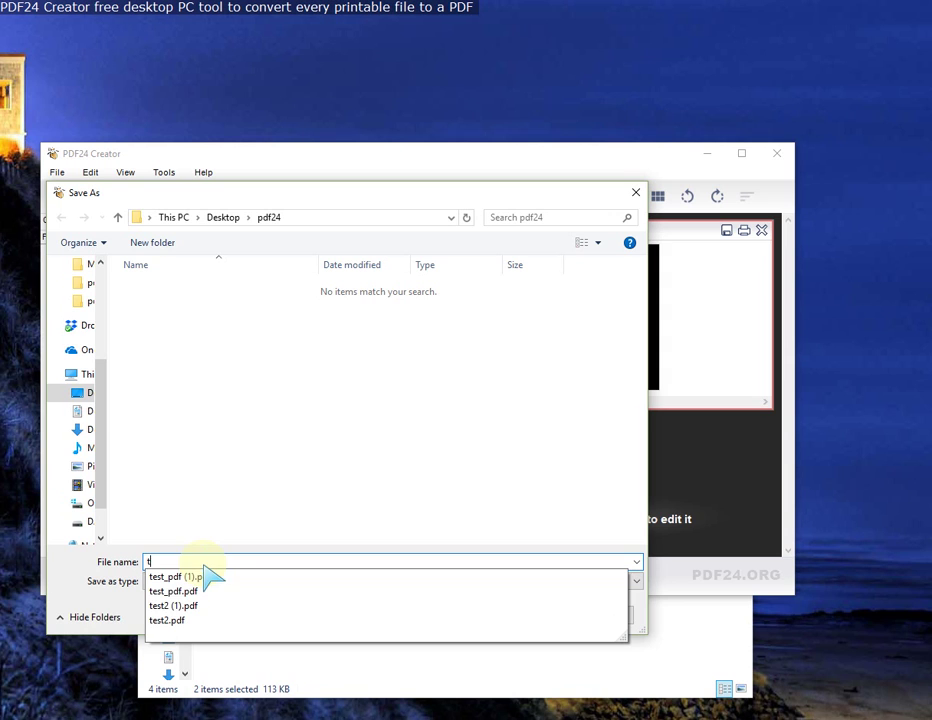
pyautogui.write('est_pics')
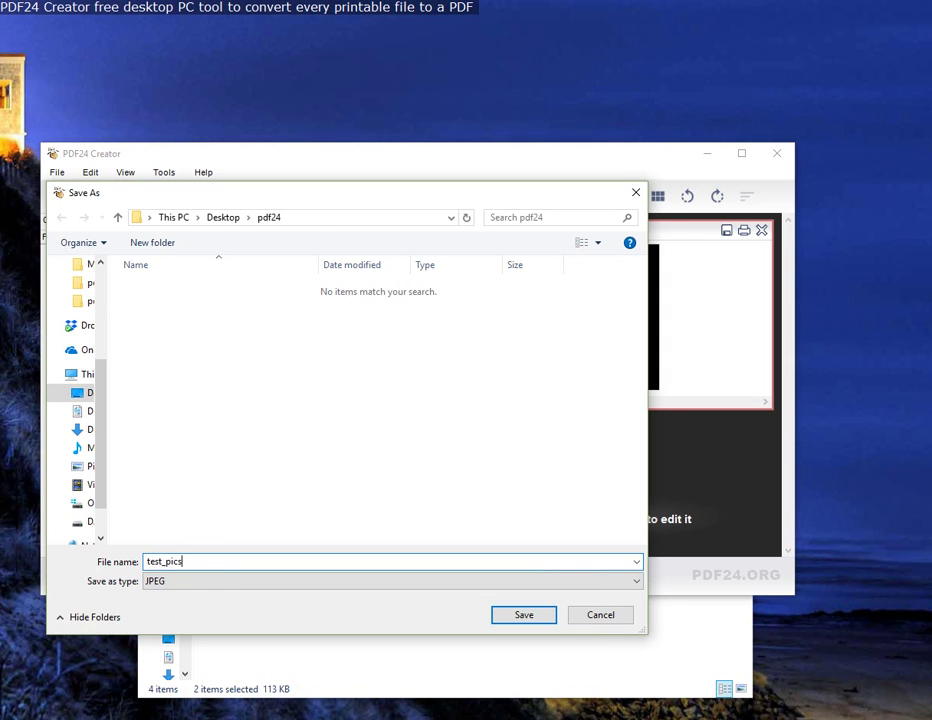
pyautogui.press('Return')
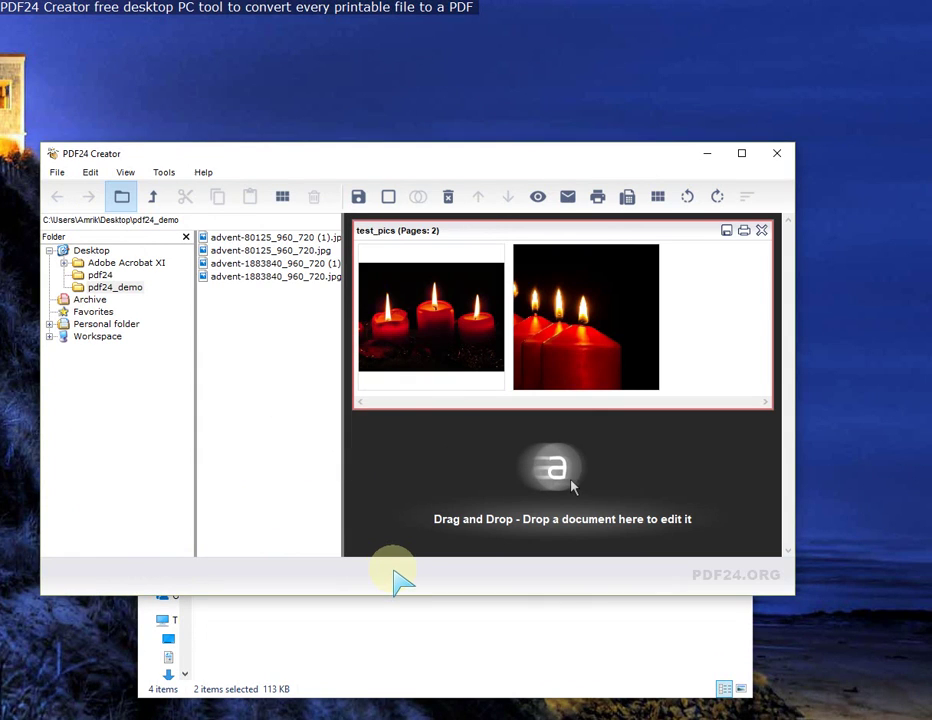
# Step: Close PDF24 Creator, open the test_pics.jpg folder and view test_pics-001 in the image viewer
pyautogui.click(776, 153)
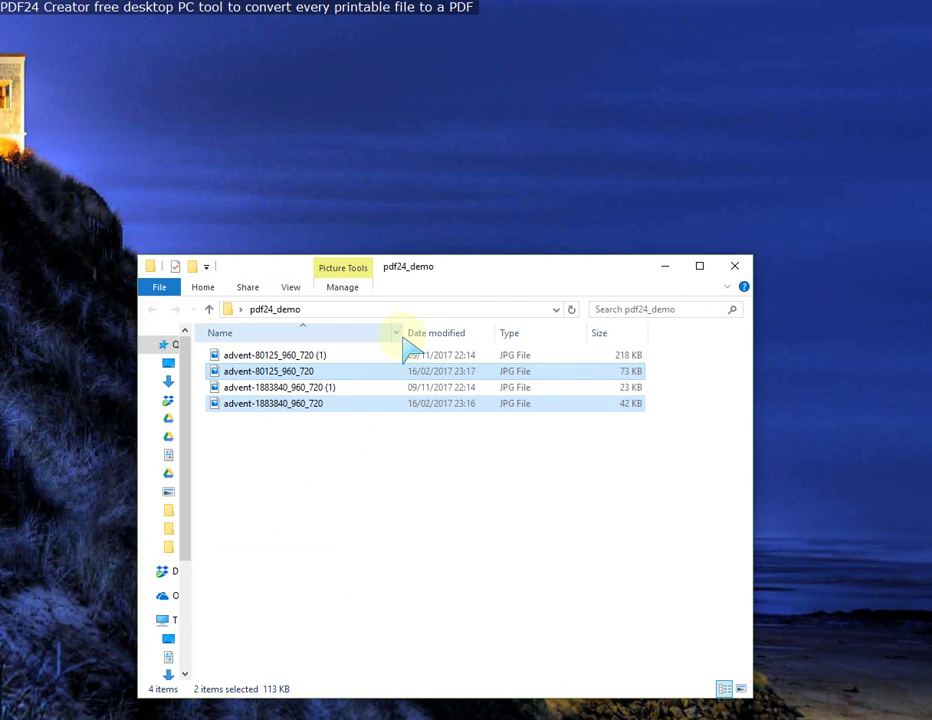
pyautogui.click(441, 6)
pyautogui.hotkey('alt', 'Tab')
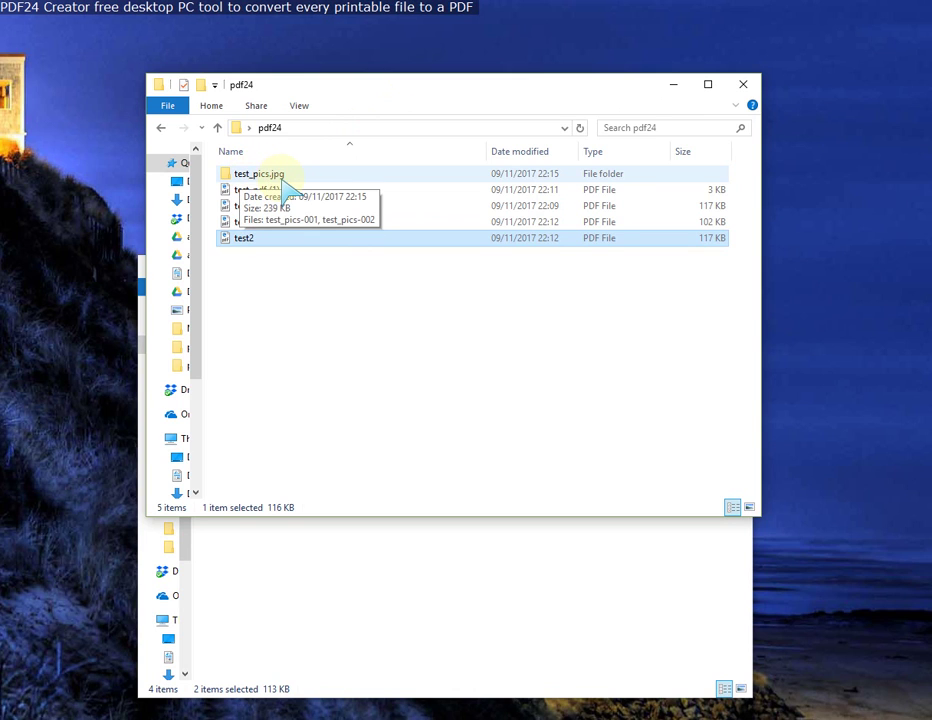
pyautogui.doubleClick(262, 176)
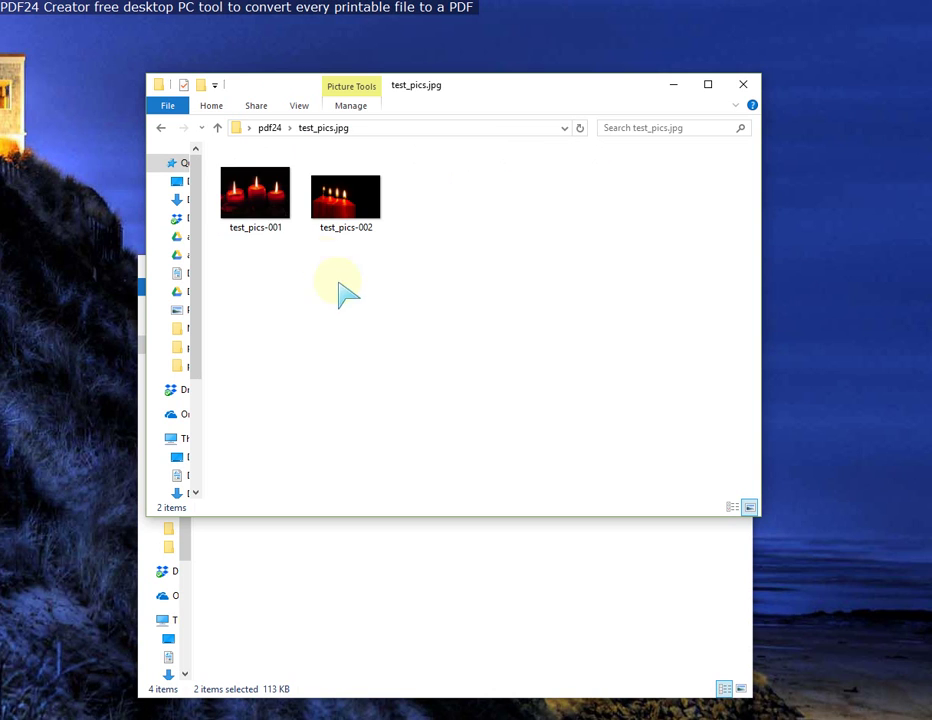
pyautogui.click(258, 212)
pyautogui.click(347, 214)
pyautogui.doubleClick(264, 216)
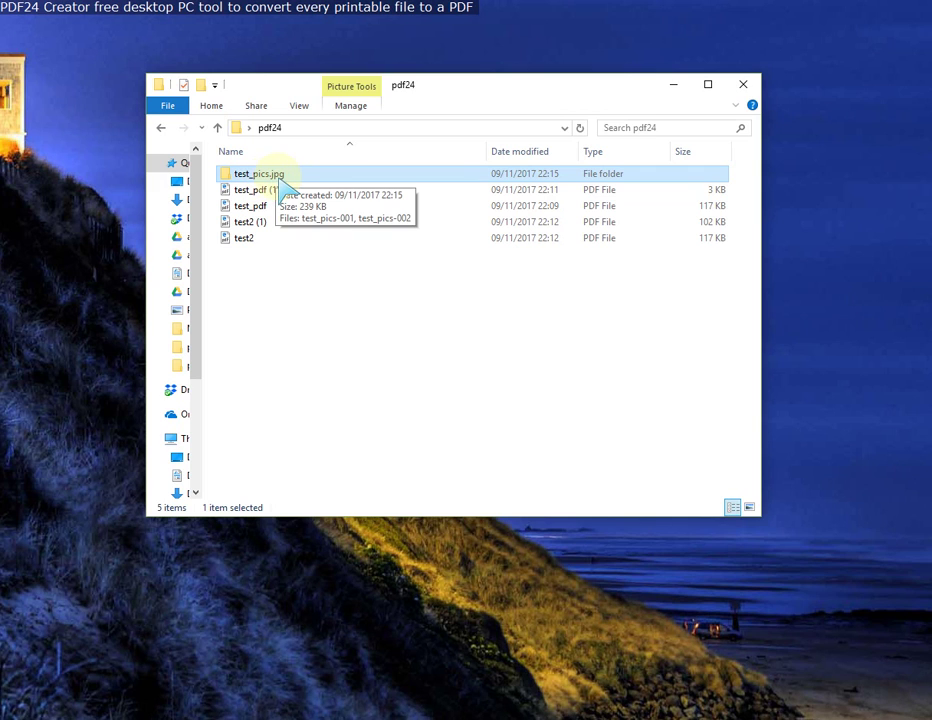
# Step: Browse the test_pics.jpg folder again, return to pdf24 via the breadcrumb, and minimise Explorer
pyautogui.doubleClick(280, 179)
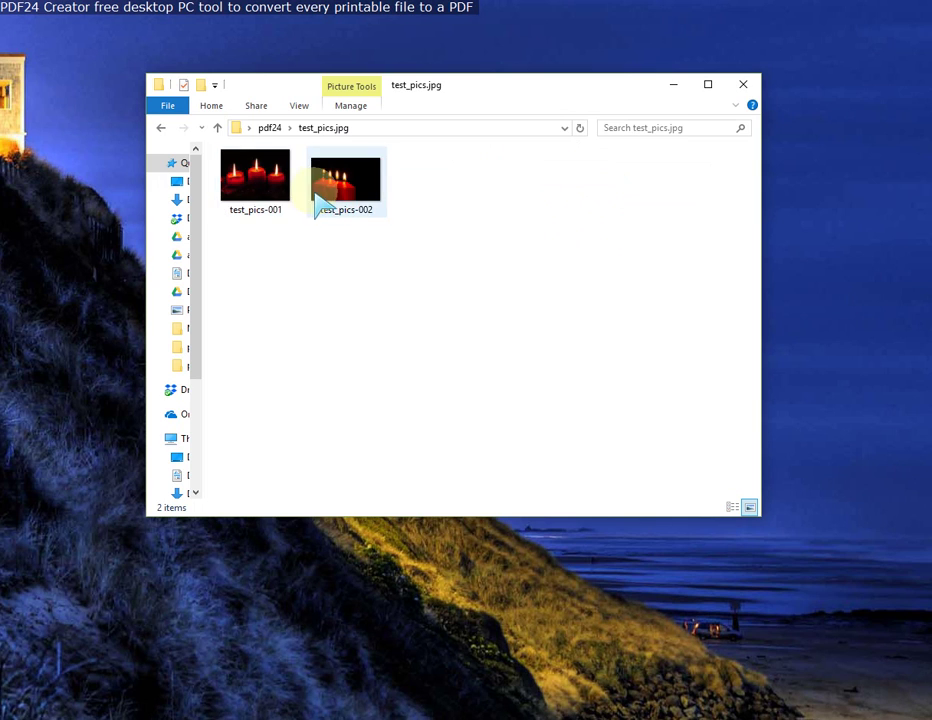
pyautogui.click(340, 198)
pyautogui.click(262, 198)
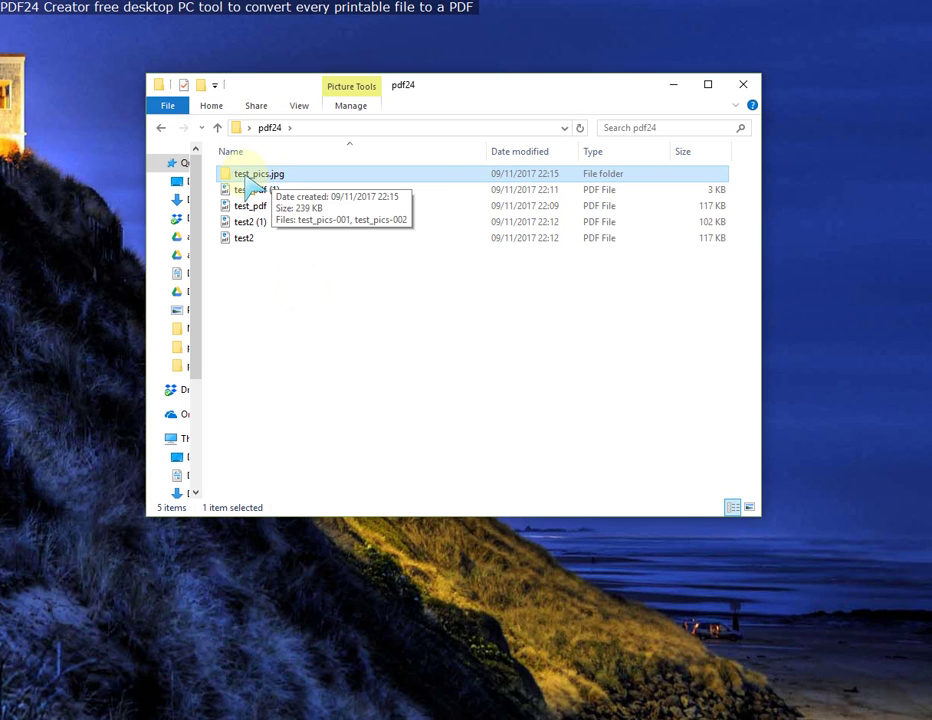
pyautogui.doubleClick(270, 180)
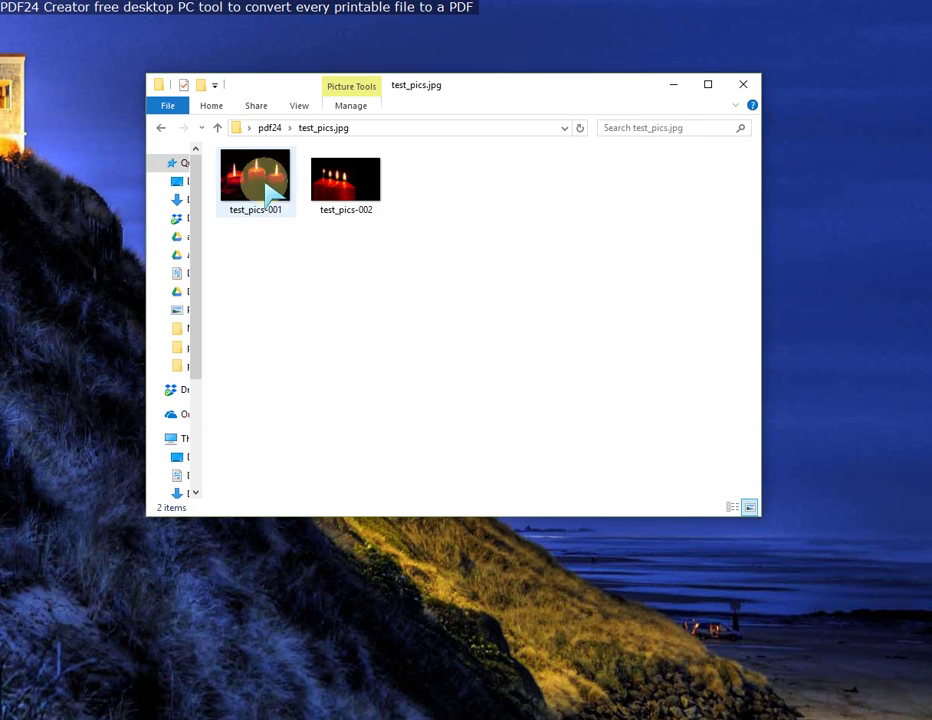
pyautogui.click(289, 128)
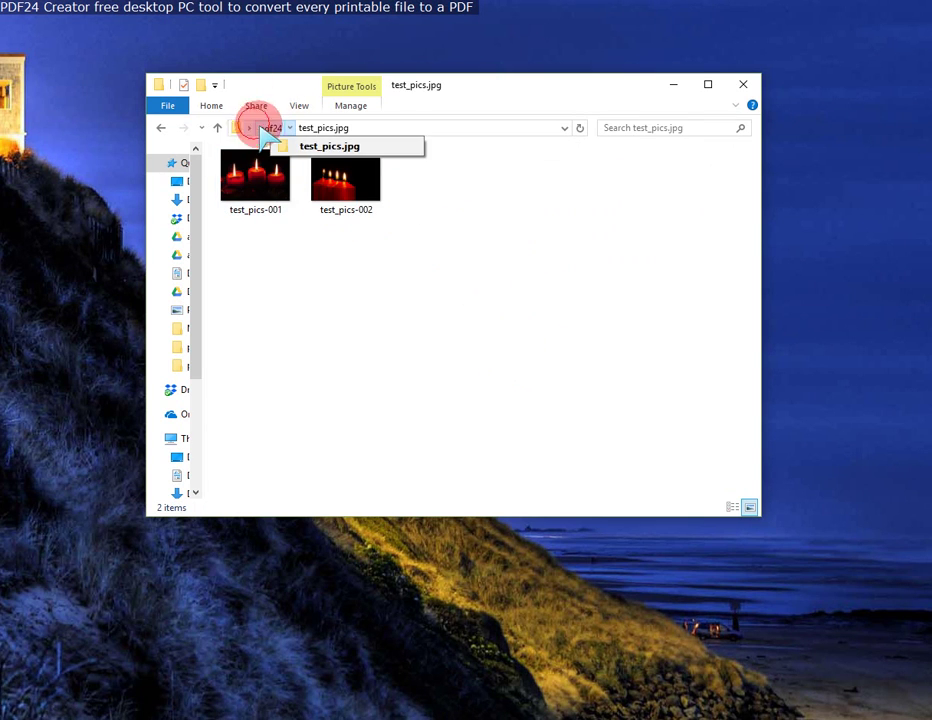
pyautogui.click(335, 250)
pyautogui.click(264, 129)
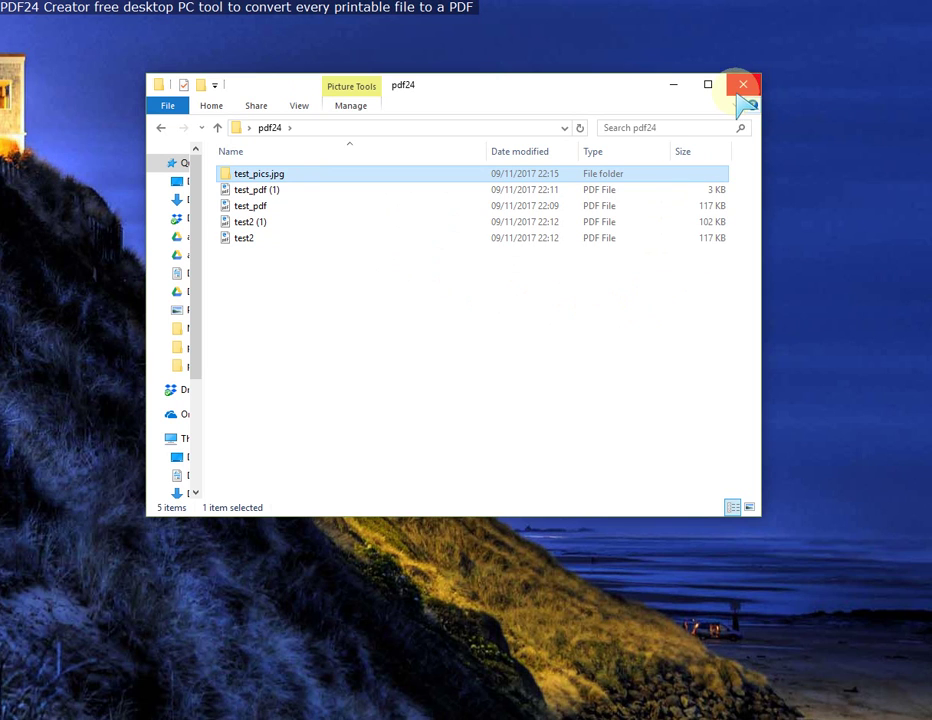
pyautogui.click(676, 84)
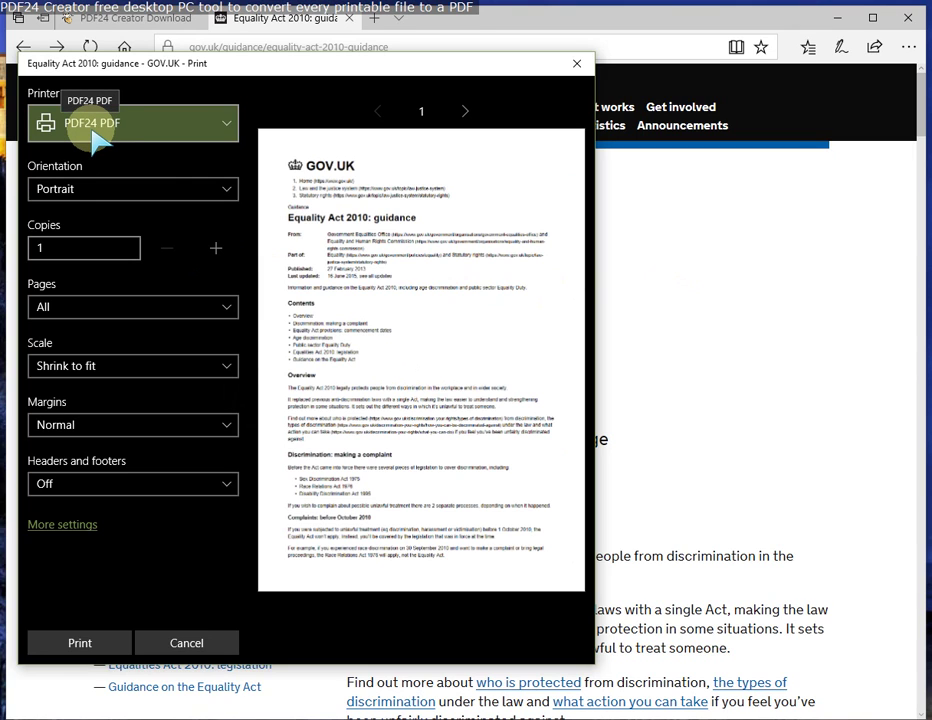
# Step: Print the Equality Act 2010 guidance page to the PDF24 PDF printer and choose Save as PDF
pyautogui.click(88, 646)
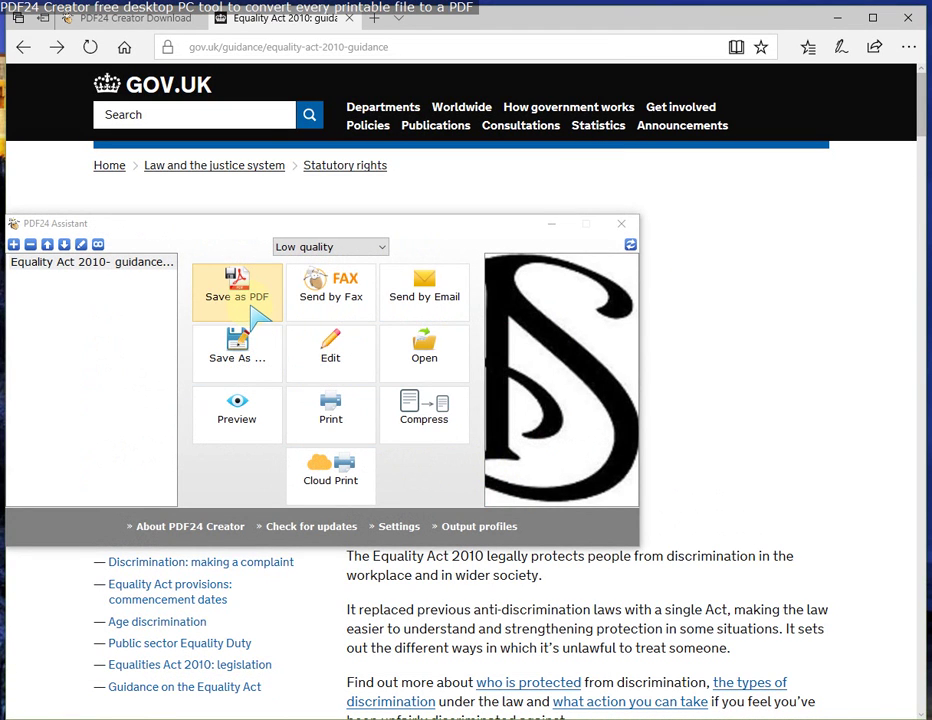
pyautogui.click(254, 300)
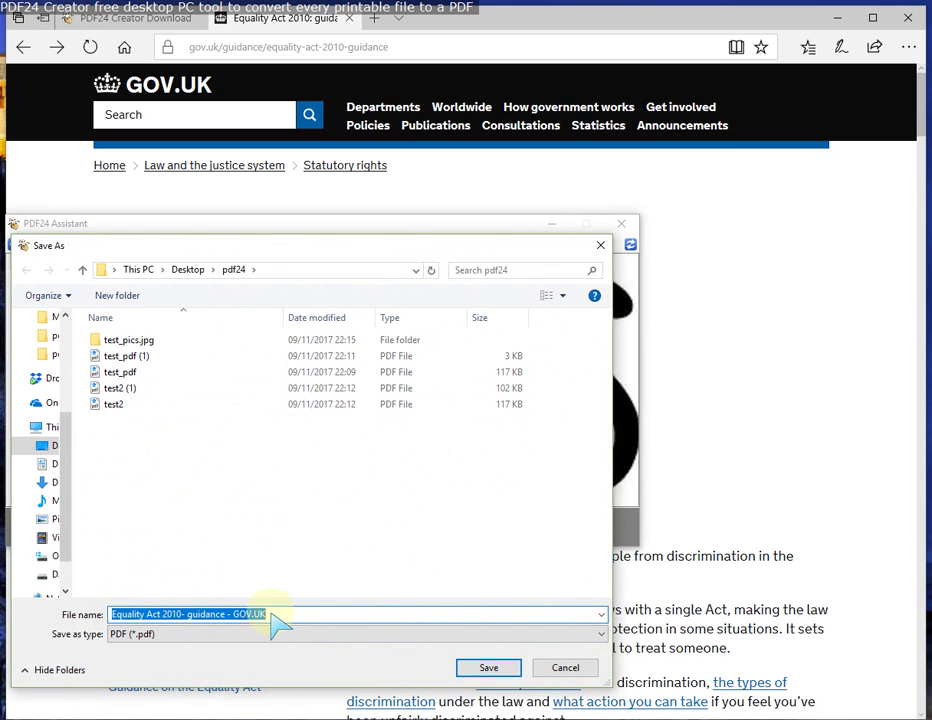
# Step: Save 'Equality Act 2010- guidance - GOV.UK' in pdf24, then open it and scroll through its pages
pyautogui.click(489, 668)
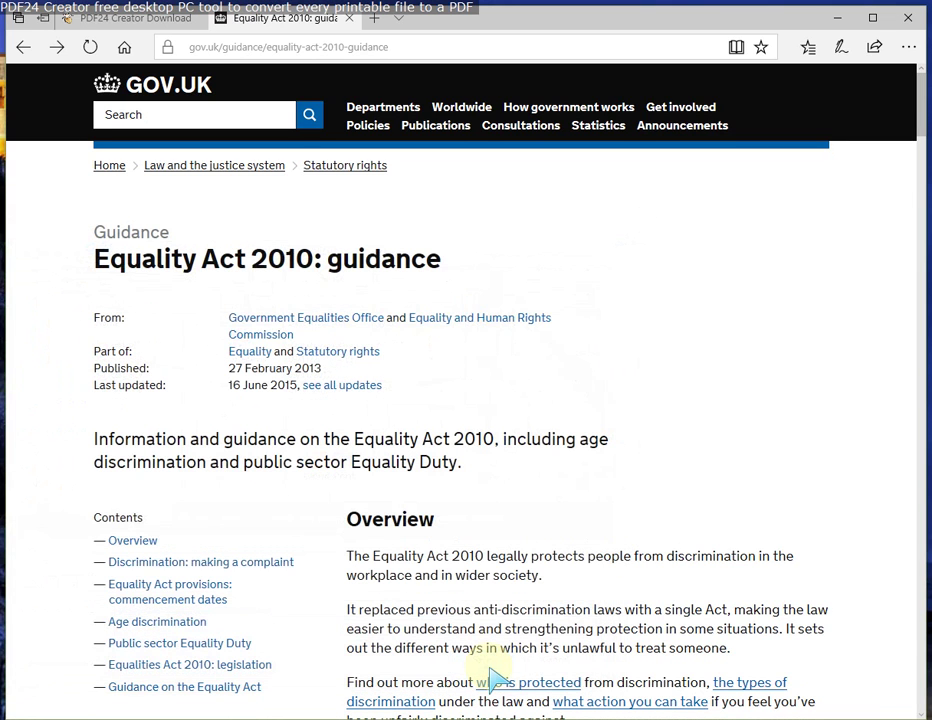
pyautogui.click(835, 19)
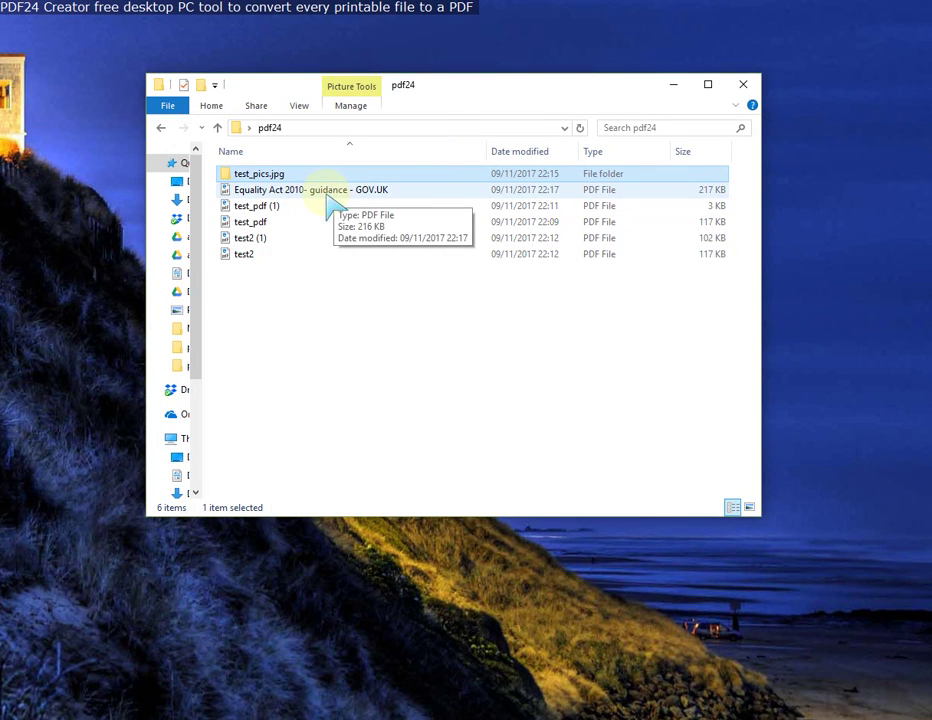
pyautogui.doubleClick(325, 196)
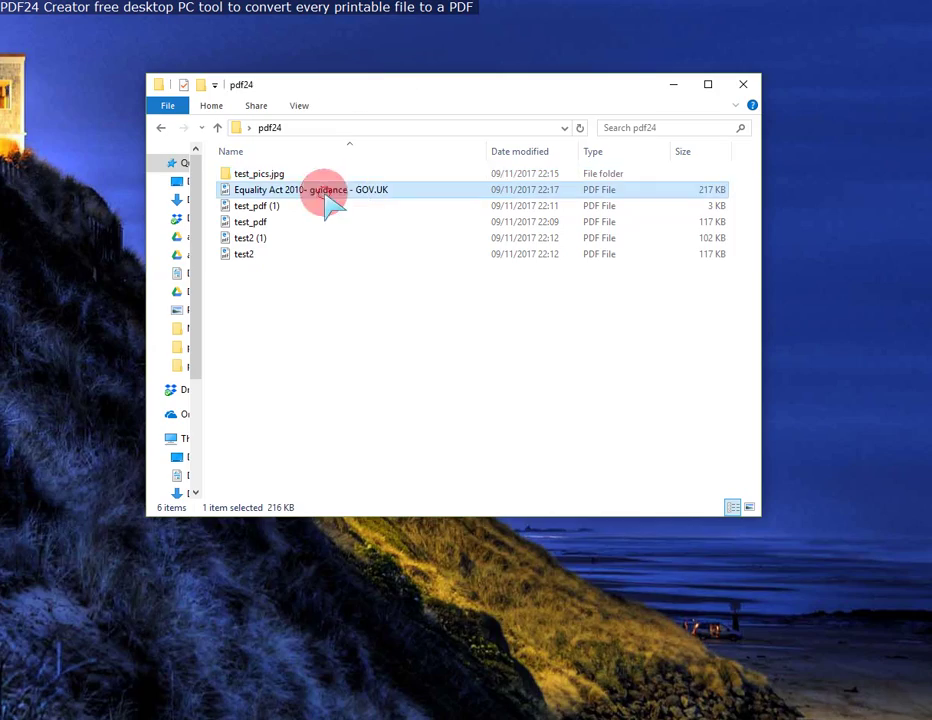
pyautogui.scroll(-20, 425, 270)
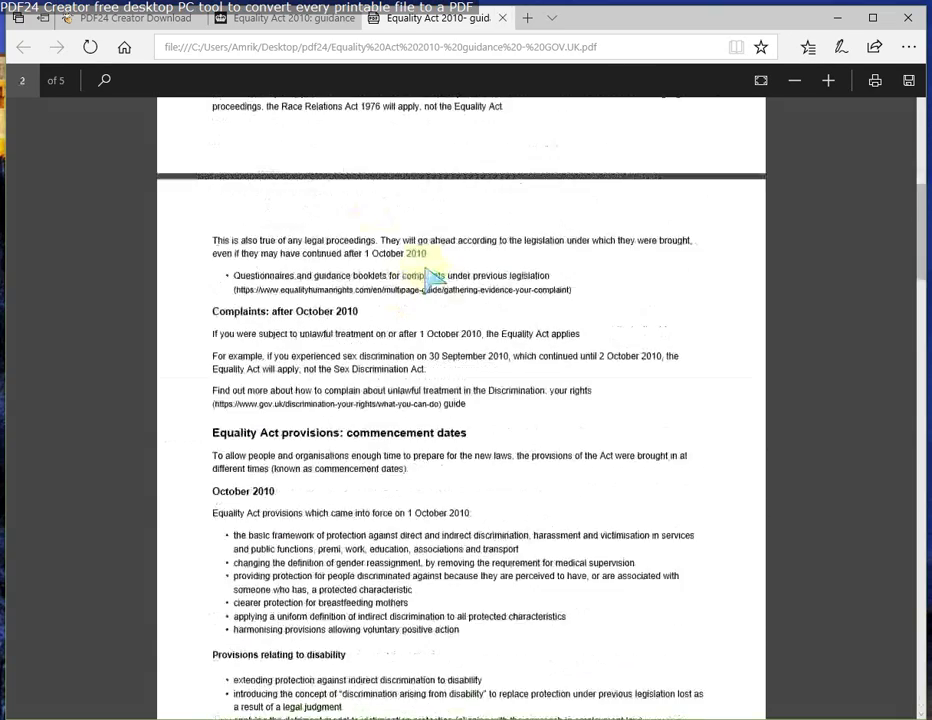
pyautogui.scroll(-20, 425, 272)
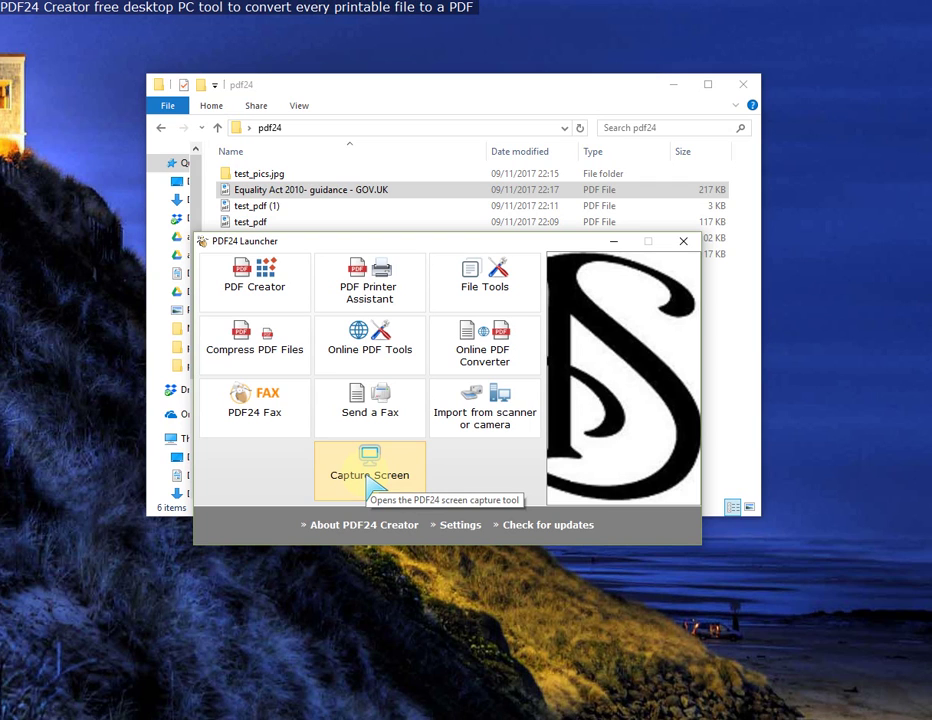
# Step: Open PDF24's Capture Screen dialog and move it further right on screen
pyautogui.click(375, 484)
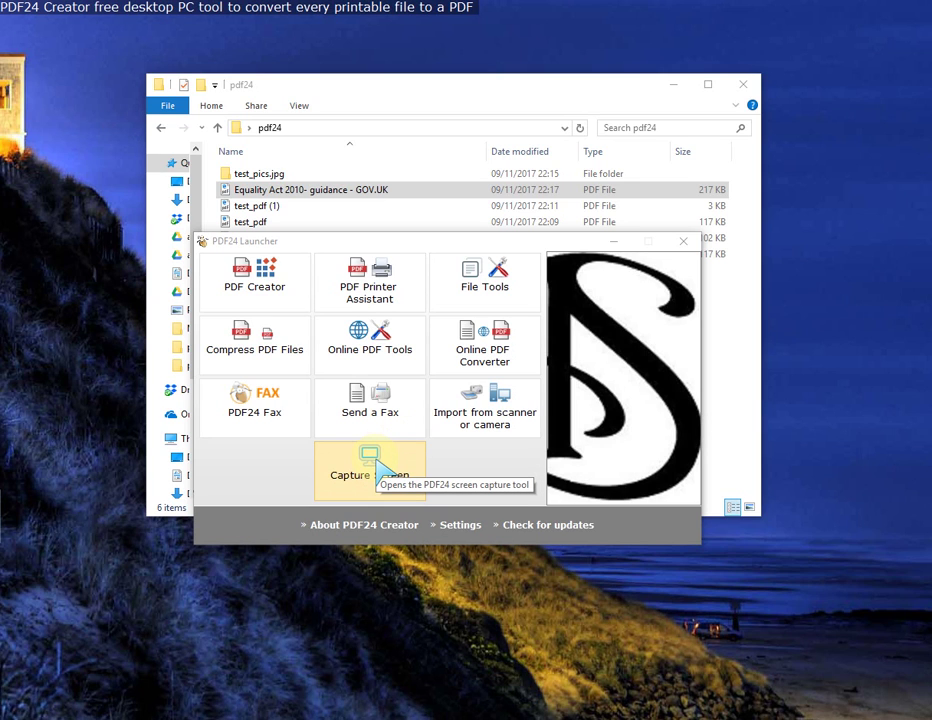
pyautogui.click(380, 470)
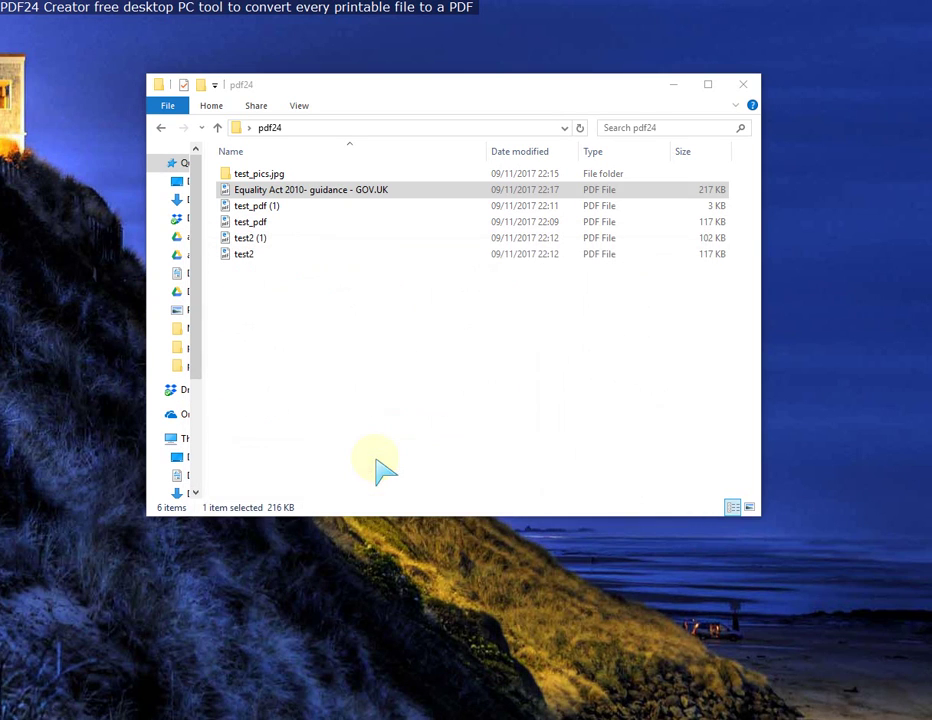
pyautogui.moveTo(297, 343); pyautogui.dragTo(360, 335)
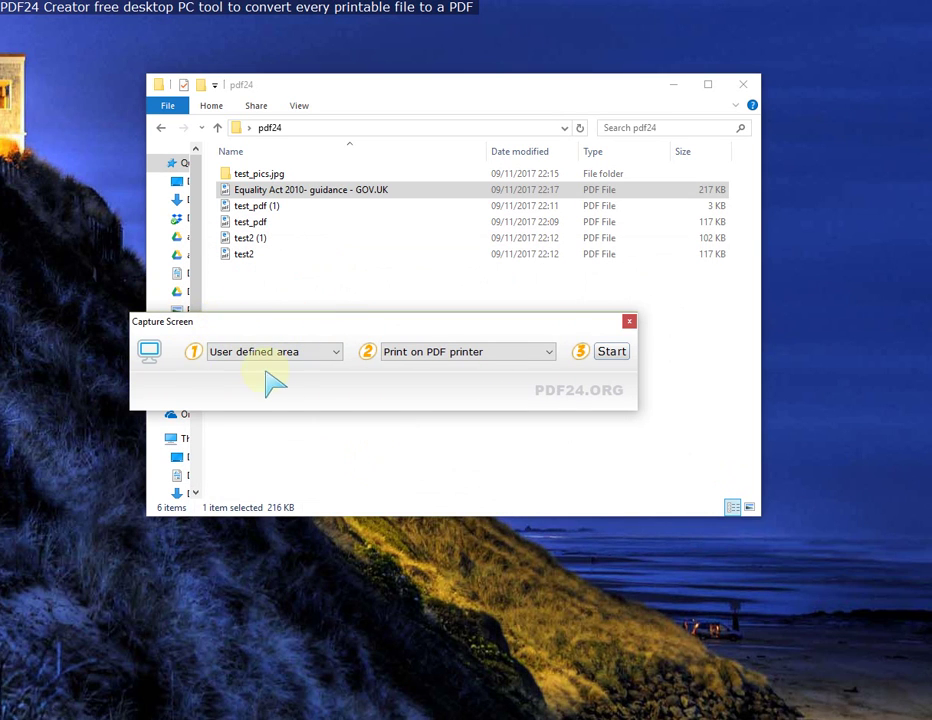
pyautogui.moveTo(480, 322); pyautogui.dragTo(528, 324)
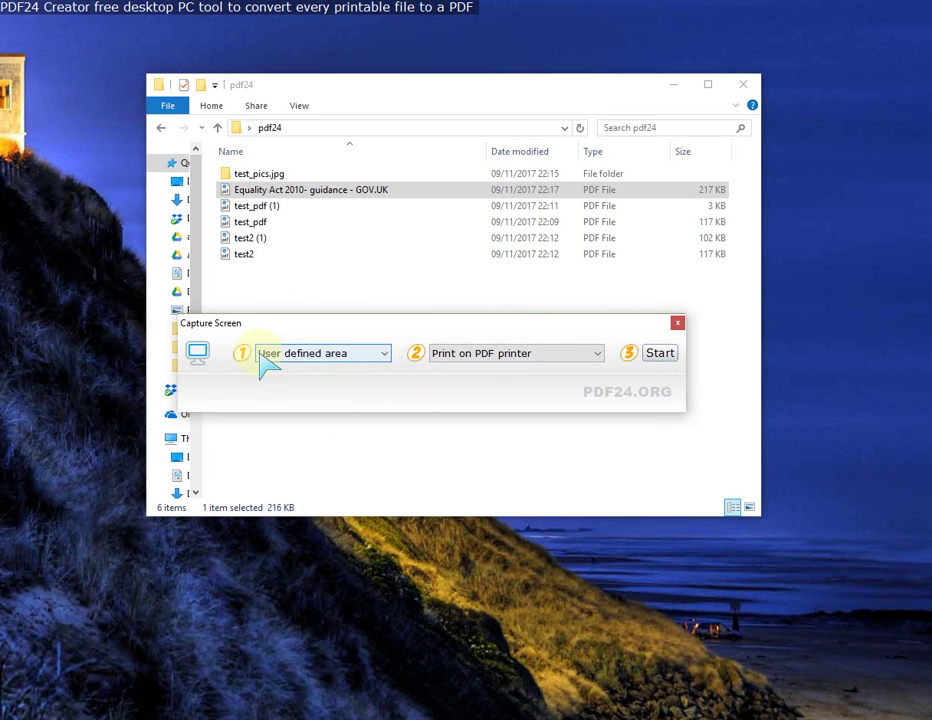
# Step: Keep the capture mode as User defined area and output as Print on PDF printer
pyautogui.click(388, 362)
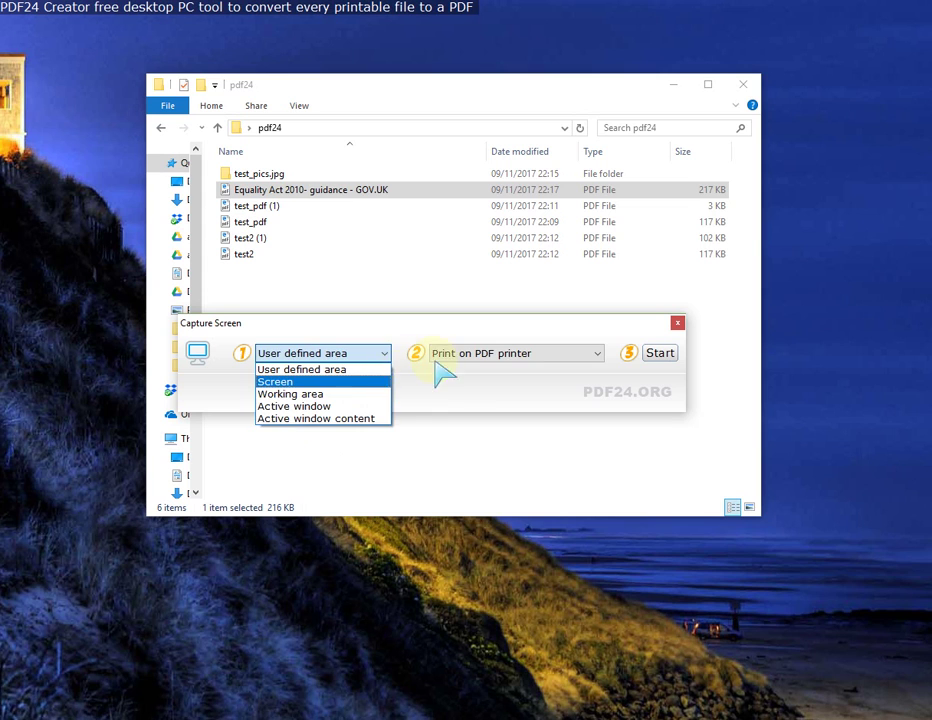
pyautogui.click(490, 384)
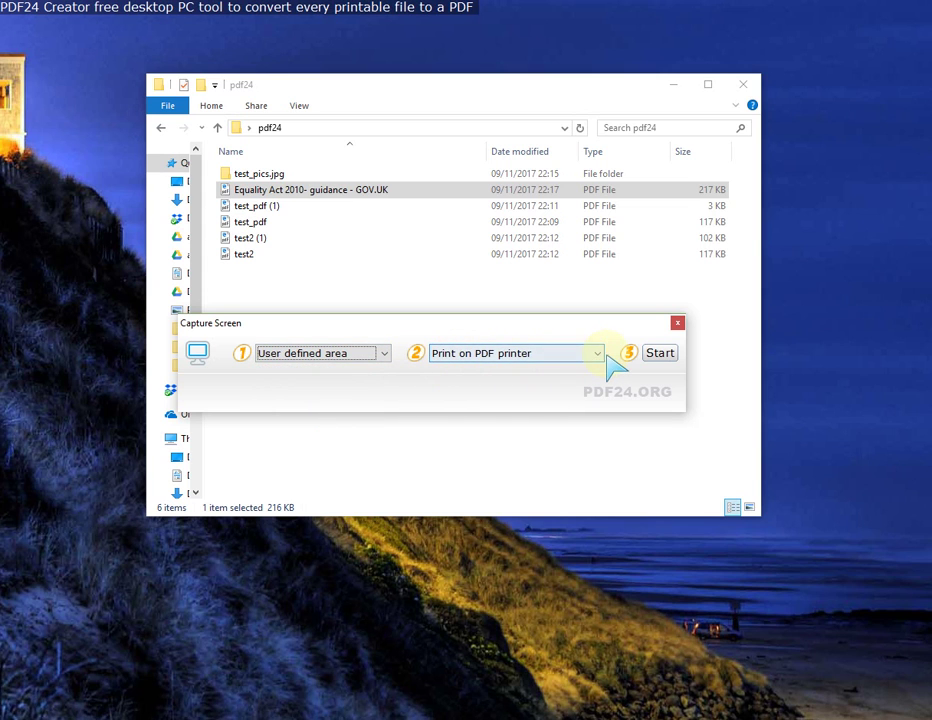
pyautogui.click(598, 355)
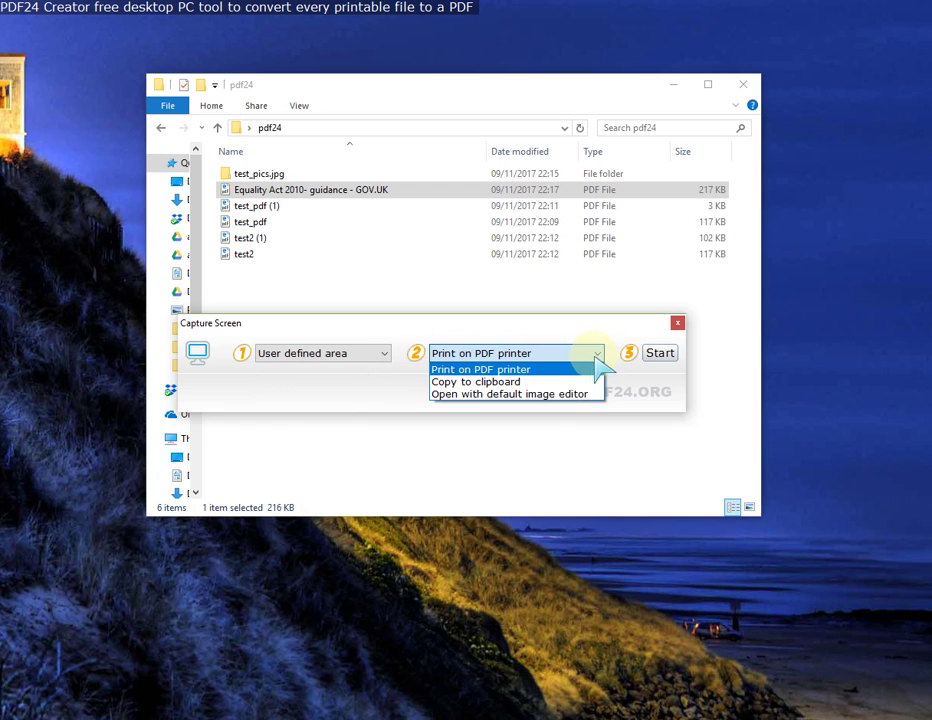
pyautogui.click(599, 358)
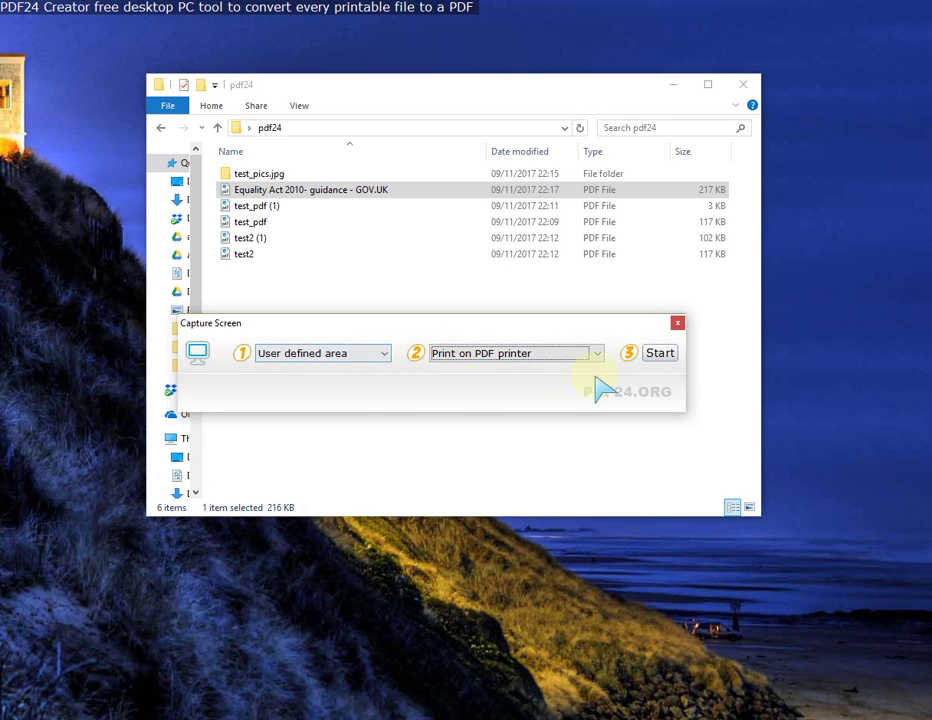
# Step: Capture the pdf24 folder's file list as a user-defined area and preview it
pyautogui.click(660, 355)
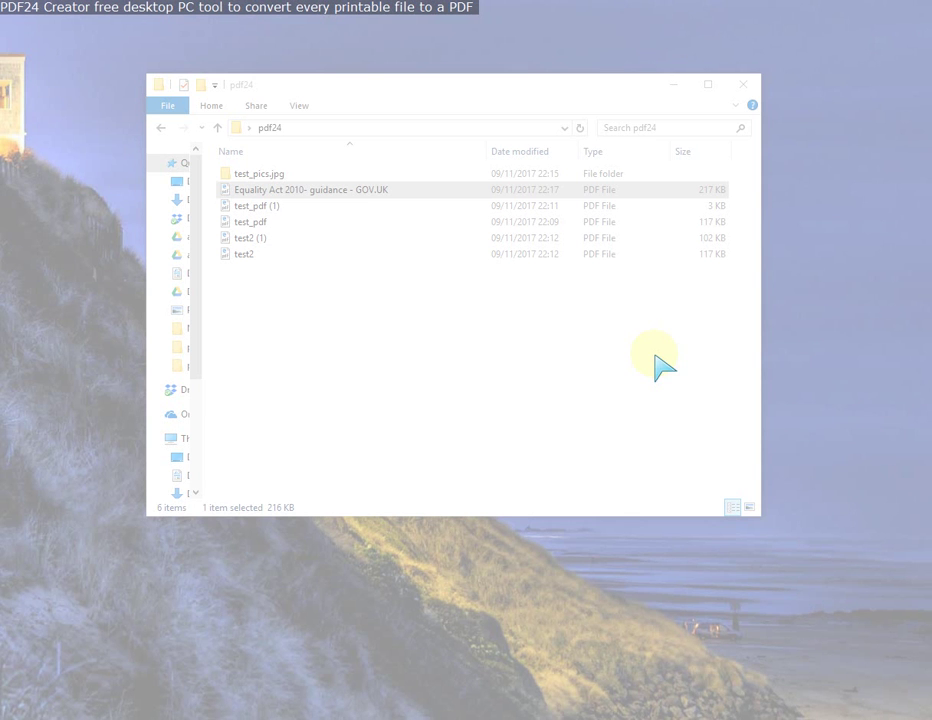
pyautogui.moveTo(204, 163); pyautogui.dragTo(497, 310)
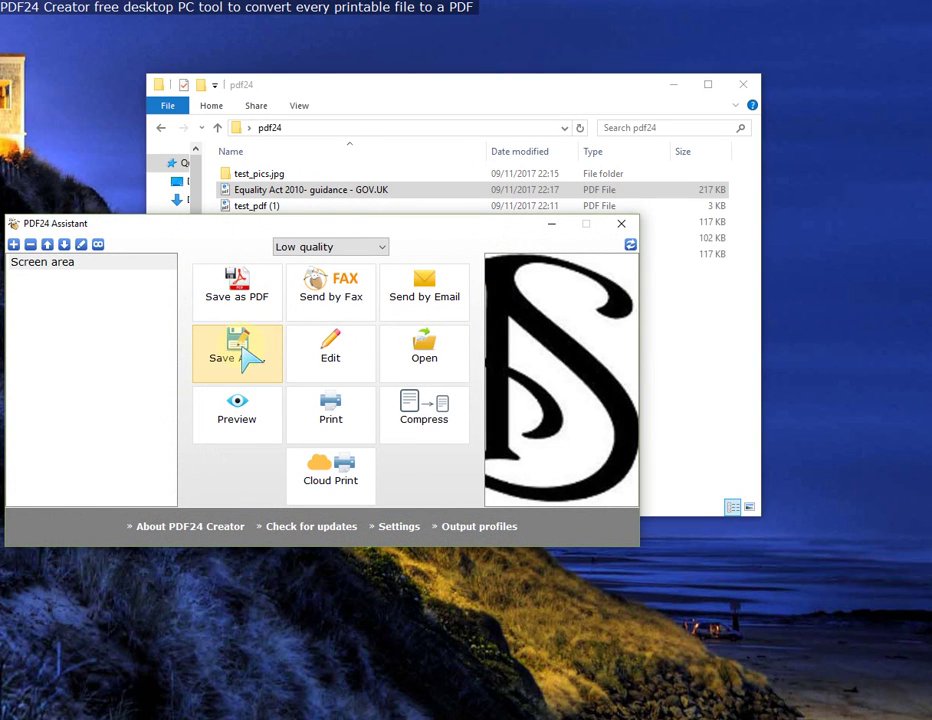
pyautogui.click(240, 415)
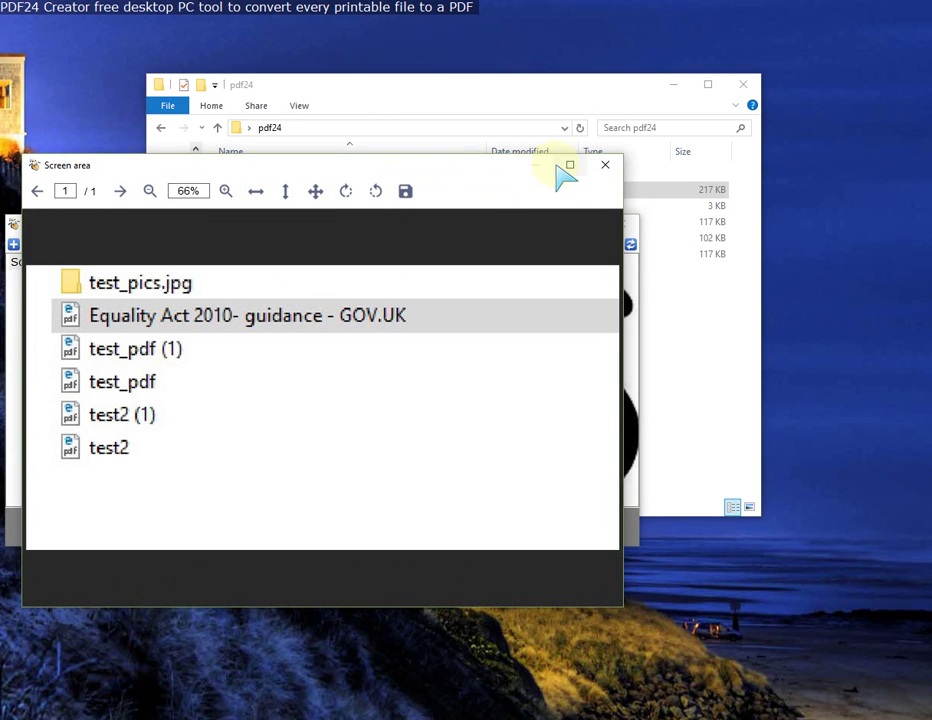
pyautogui.click(604, 166)
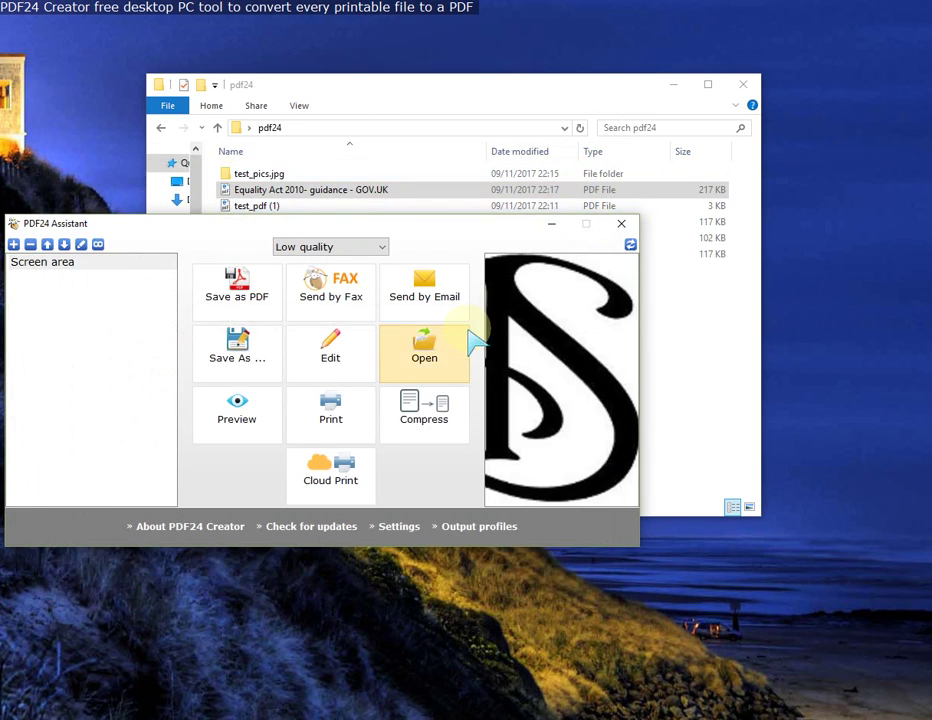
# Step: Save the capture as 'Screen area' PDF in pdf24, view it in Edge, then close it
pyautogui.click(240, 296)
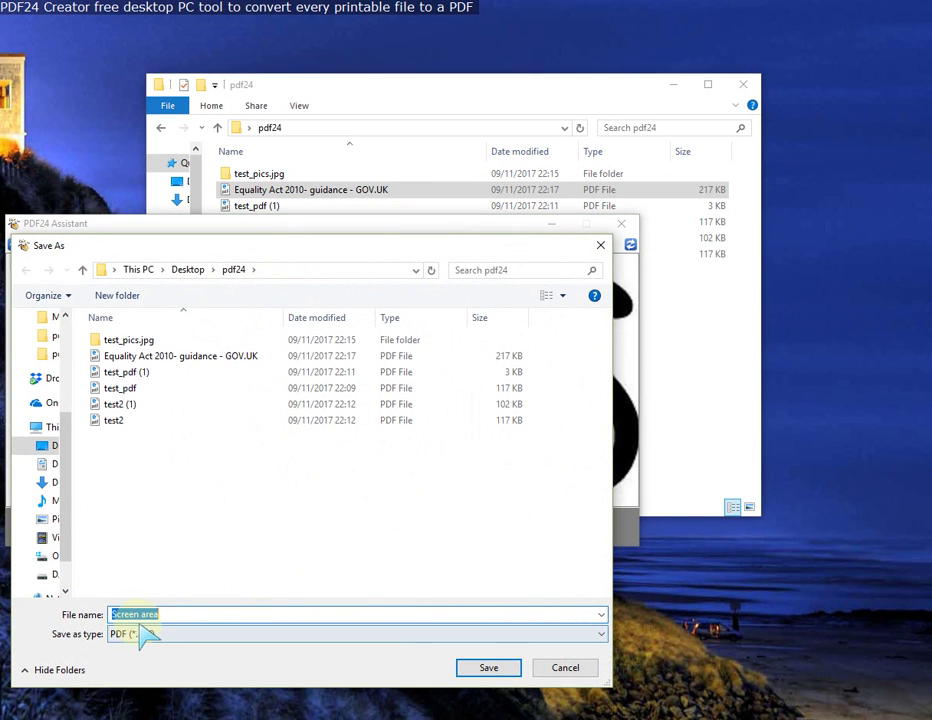
pyautogui.click(489, 668)
pyautogui.doubleClick(268, 271)
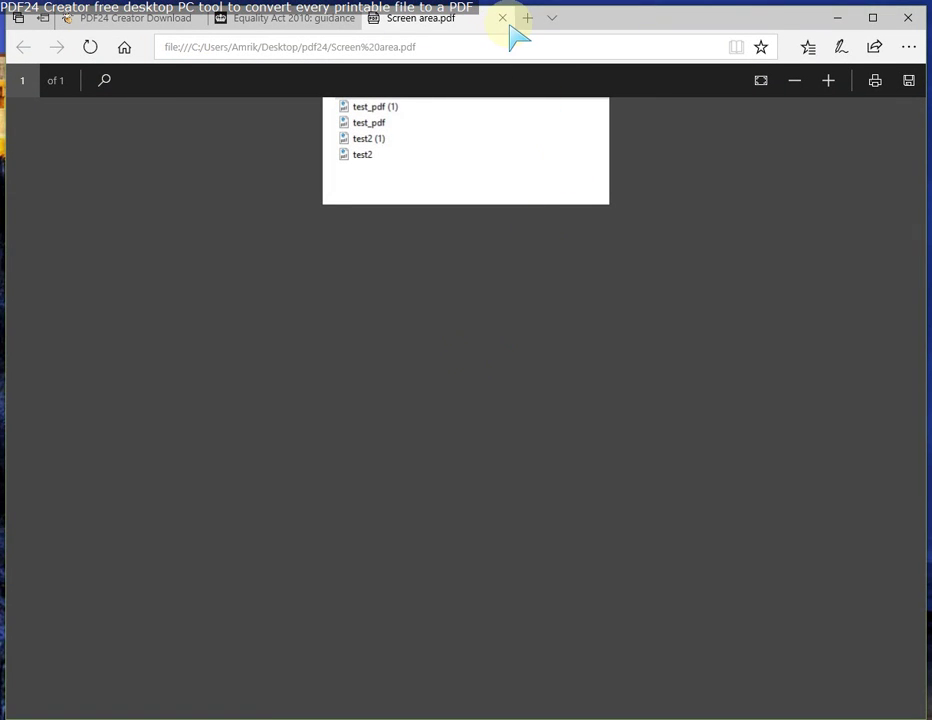
pyautogui.click(502, 18)
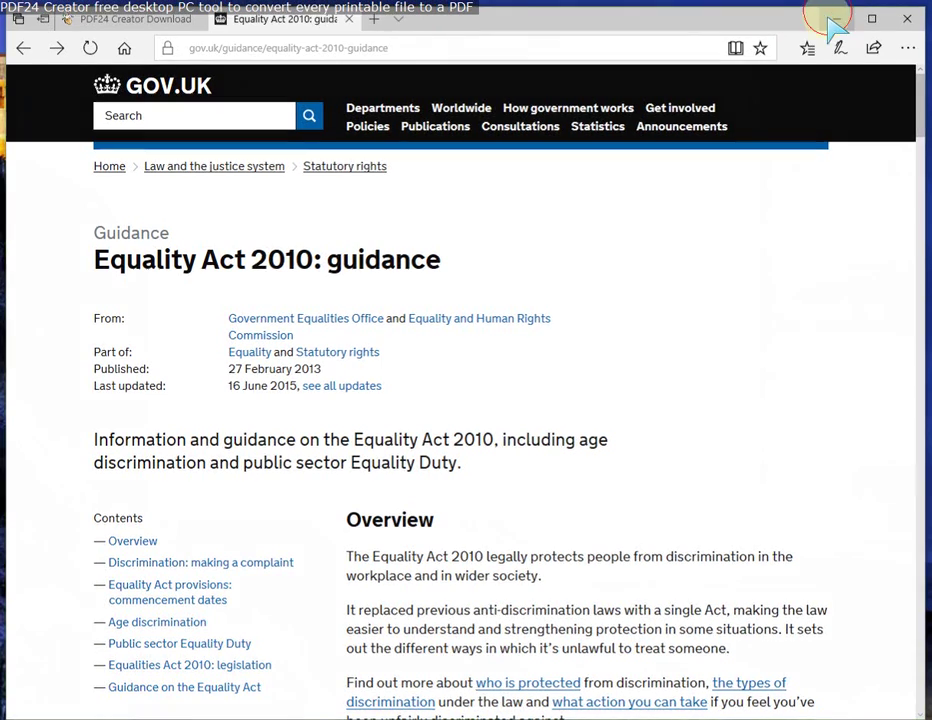
pyautogui.click(838, 18)
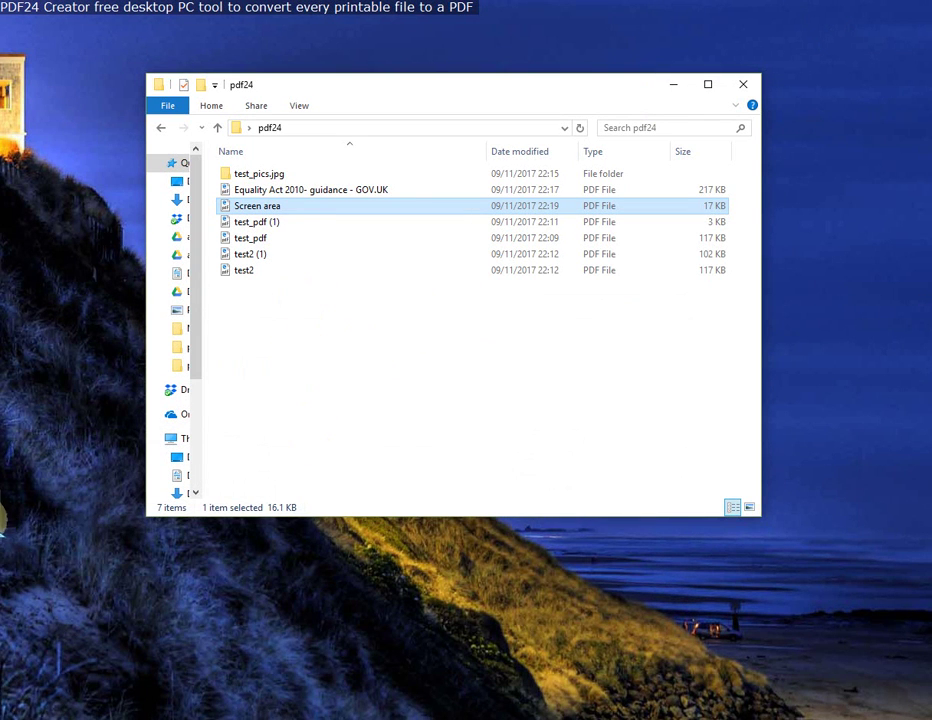
# Step: Reopen Capture Screen from the PDF24 launcher, then close the dialog without capturing
pyautogui.doubleClick(2, 520)
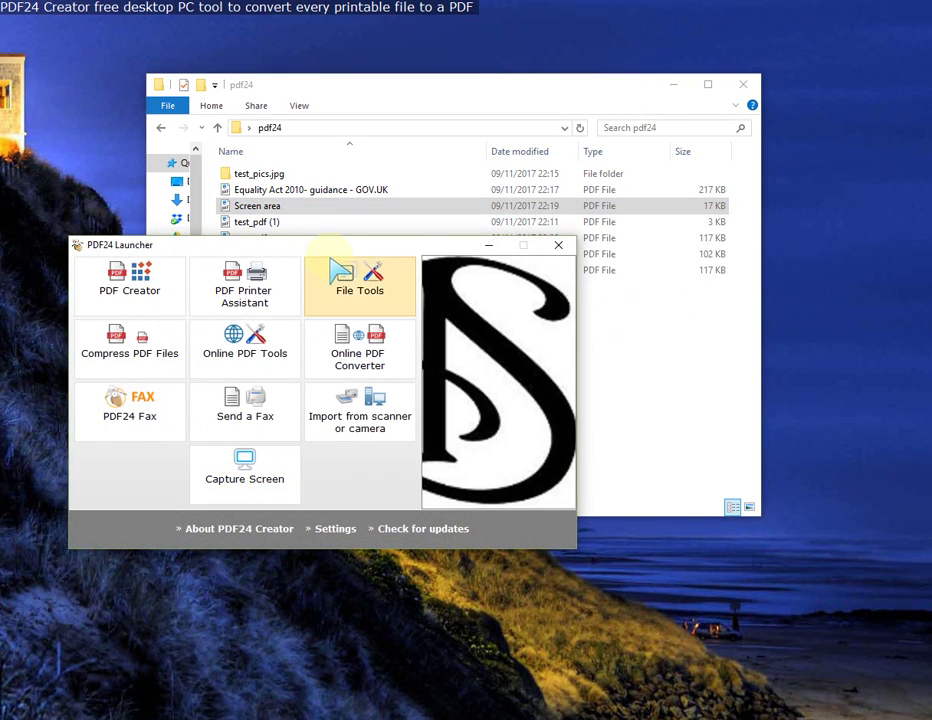
pyautogui.click(335, 246)
pyautogui.moveTo(335, 246); pyautogui.dragTo(427, 245)
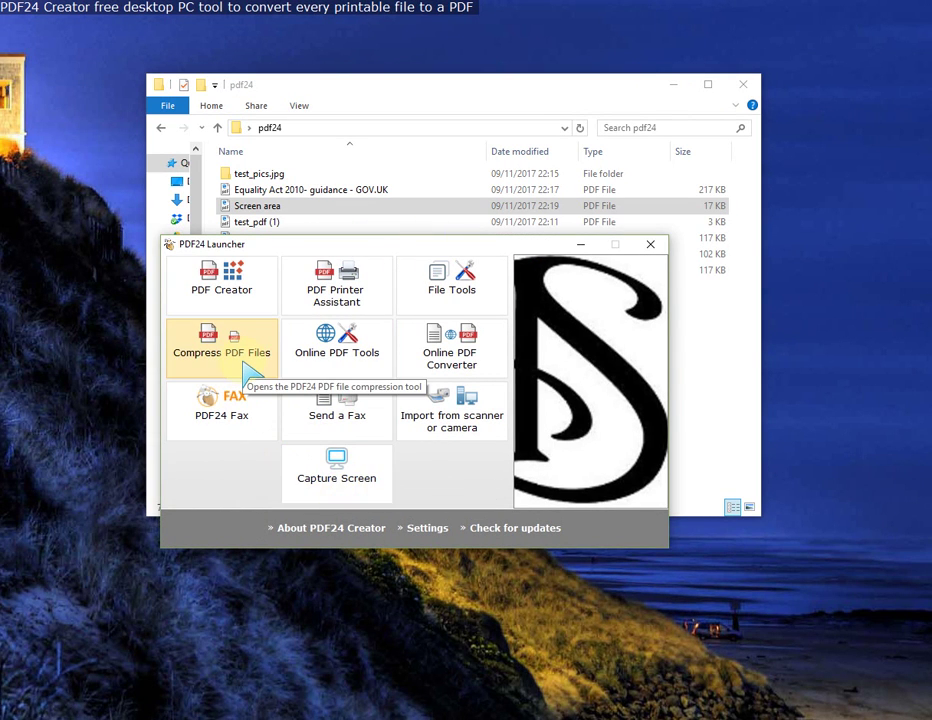
pyautogui.click(337, 482)
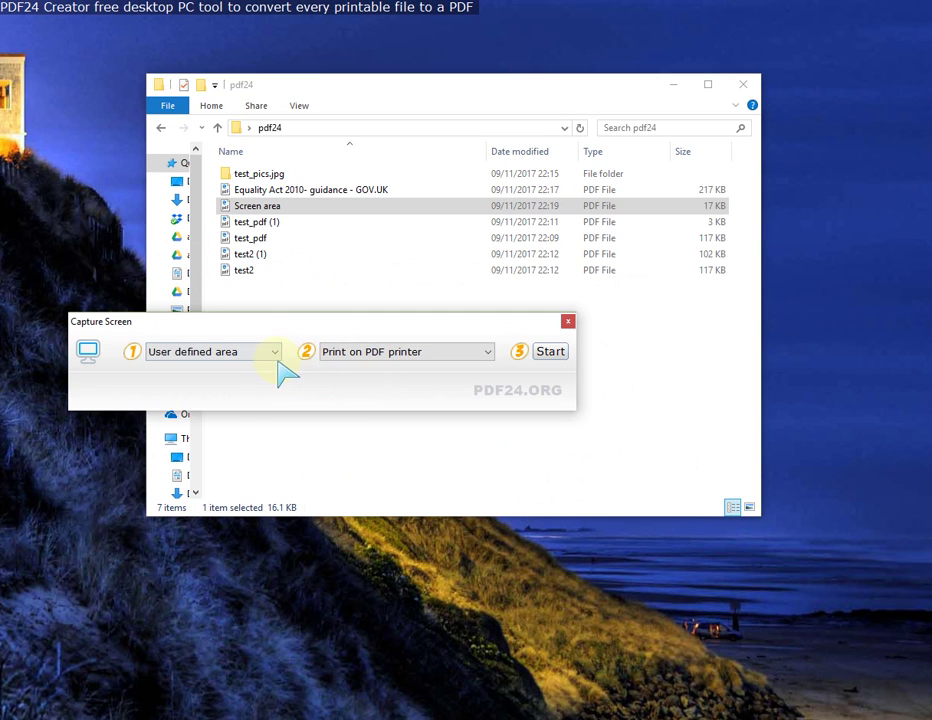
pyautogui.moveTo(400, 322); pyautogui.dragTo(481, 321)
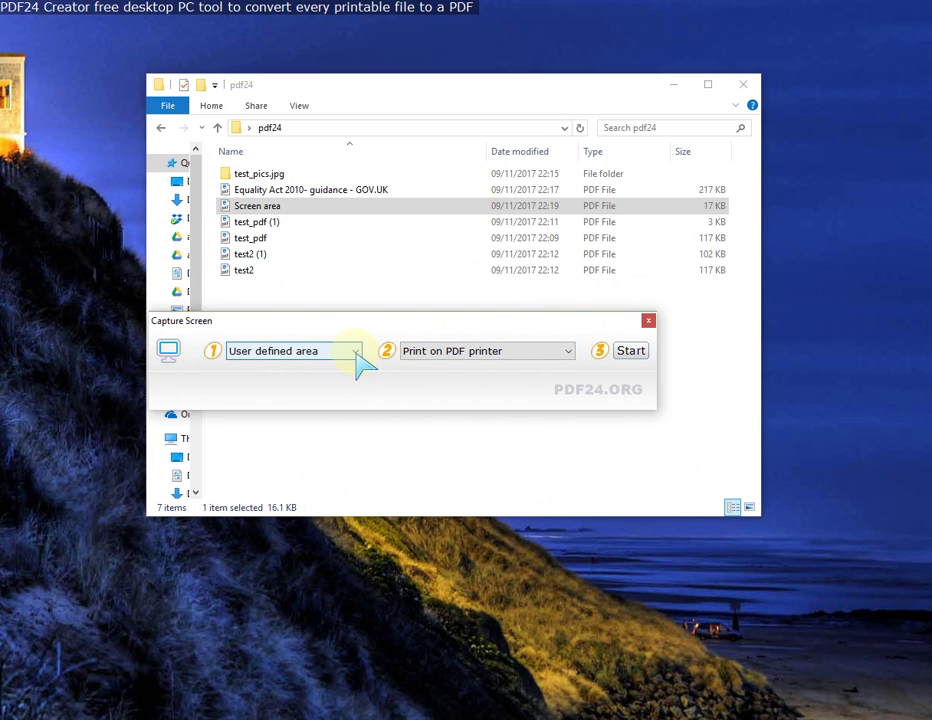
pyautogui.click(648, 320)
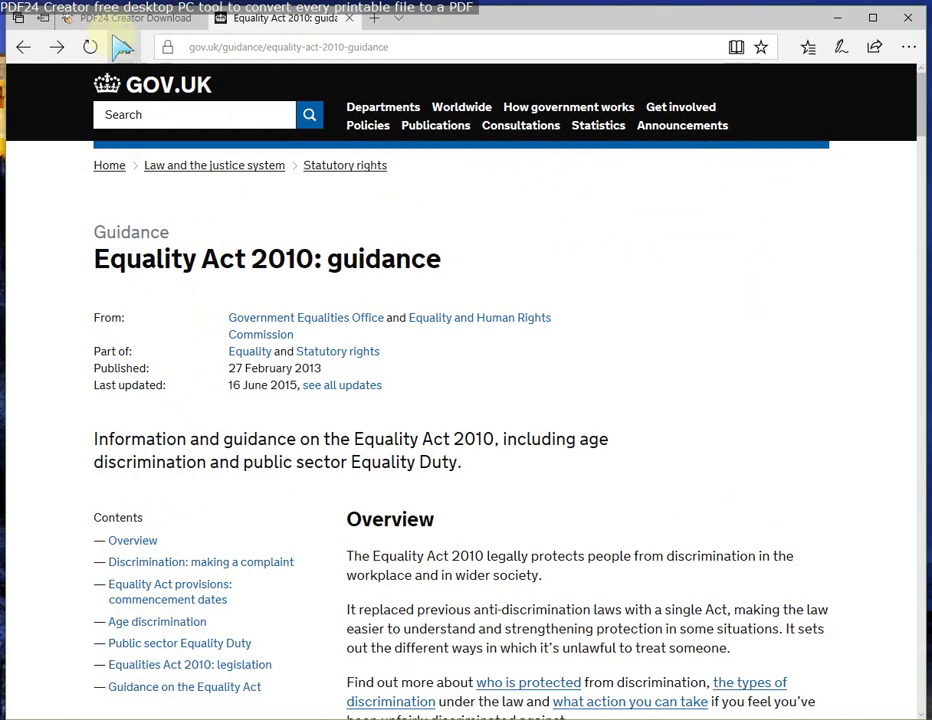
pyautogui.click(125, 18)
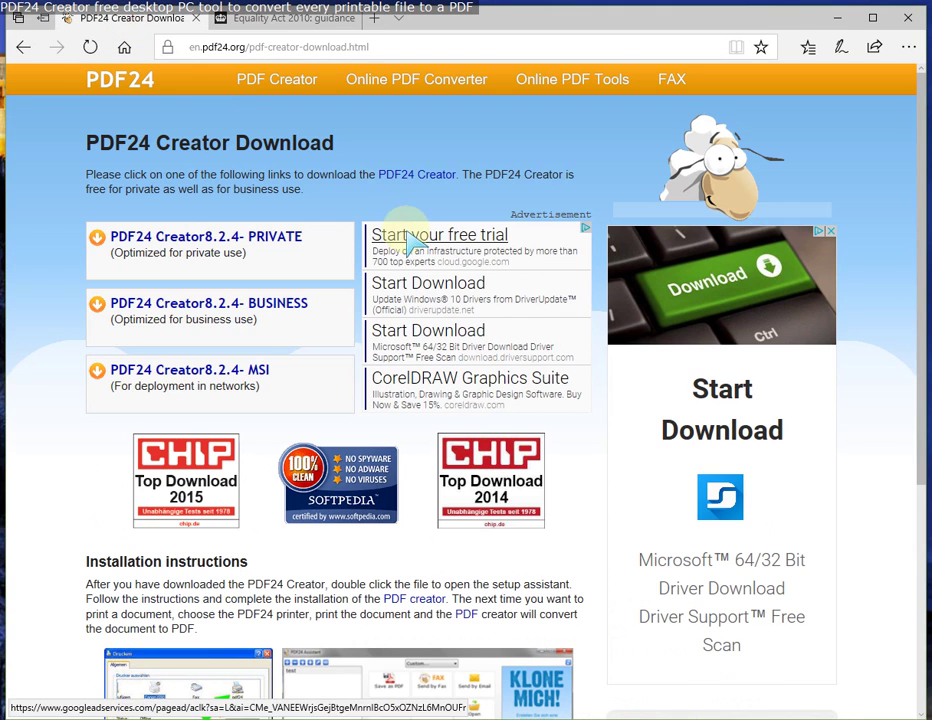